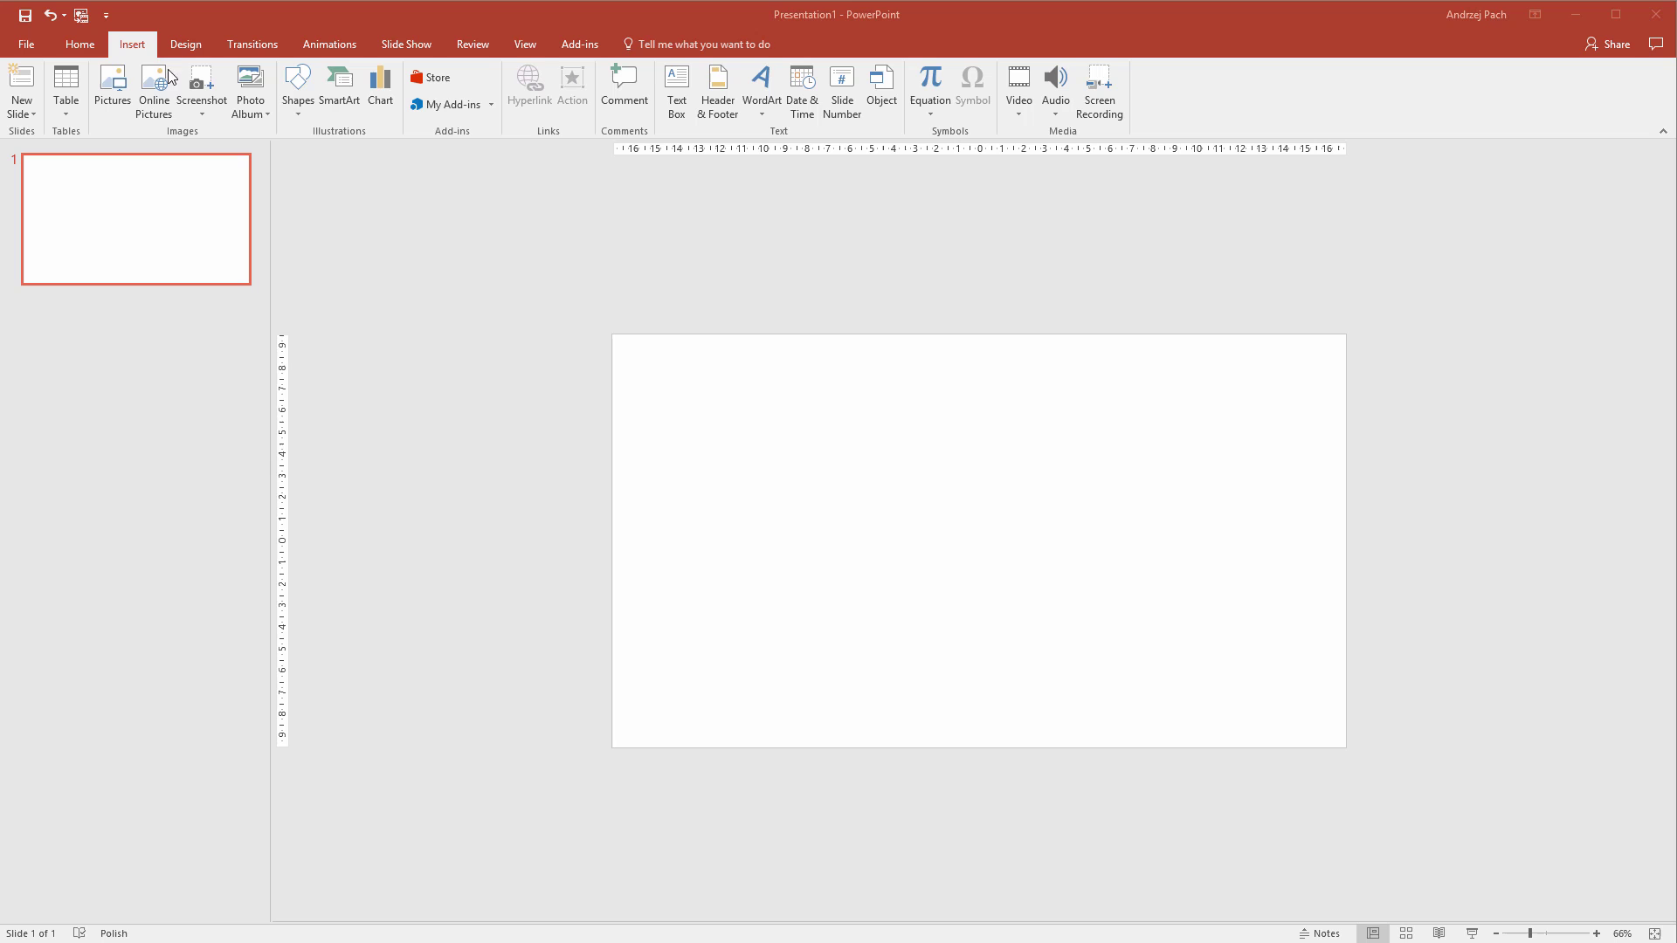
Step: Open the Shapes gallery to reach the Flowchart: Merge triangle
left_click(302, 108)
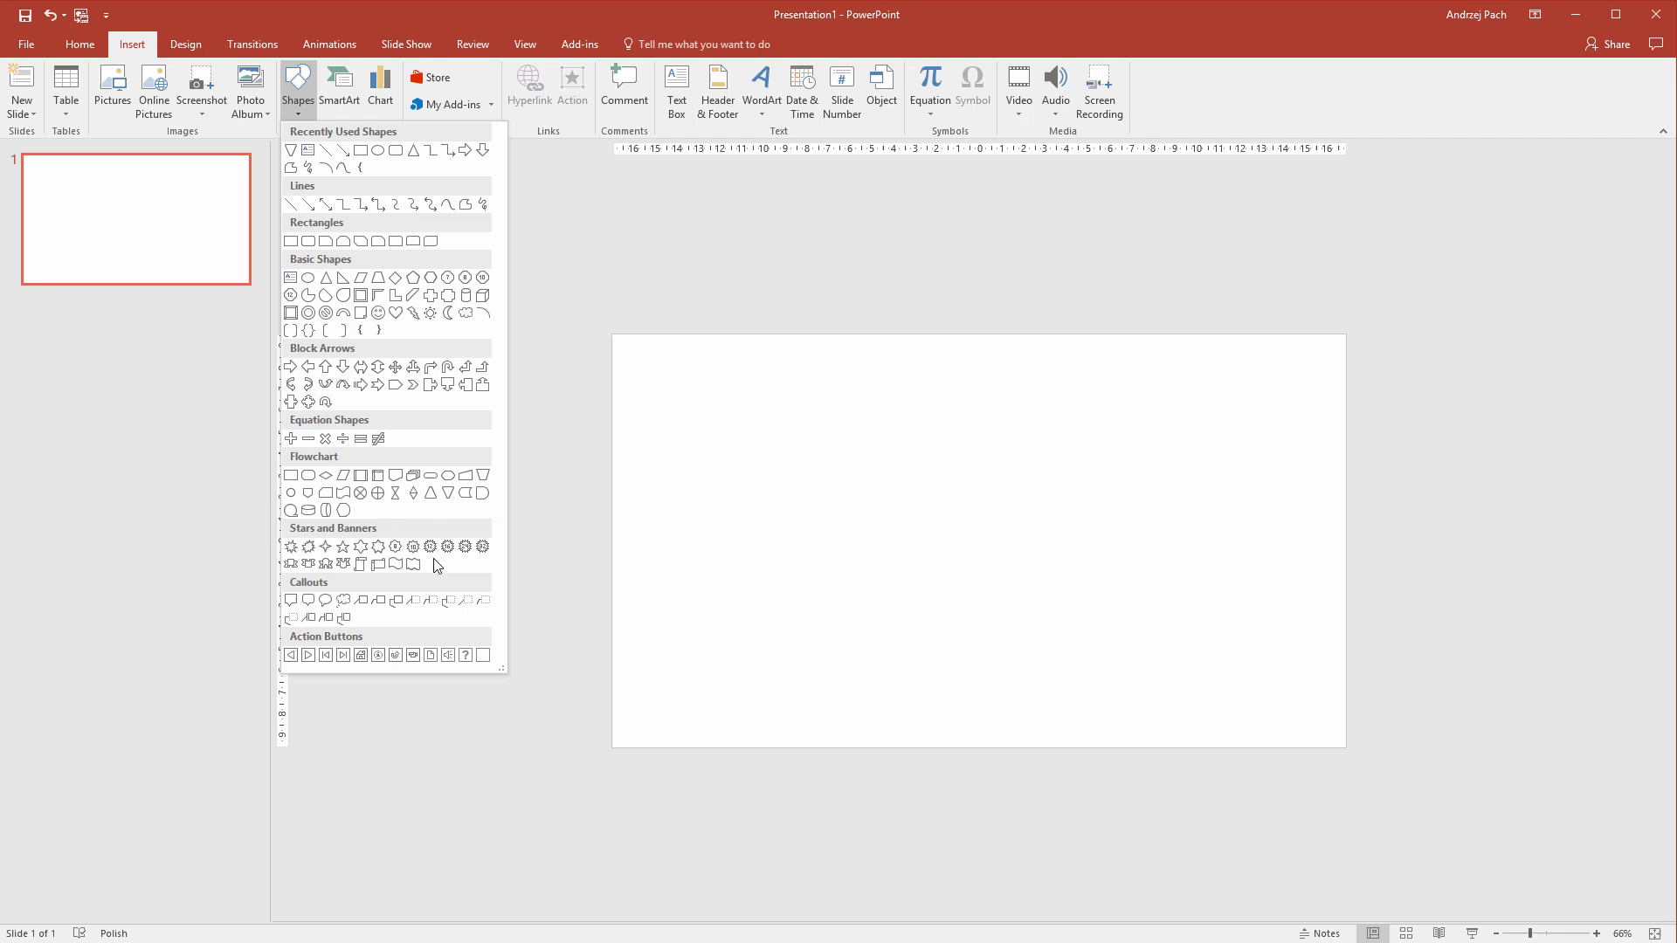
Step: Draw a downward Flowchart: Merge triangle from the slide's top edge and resize it
left_click(448, 494)
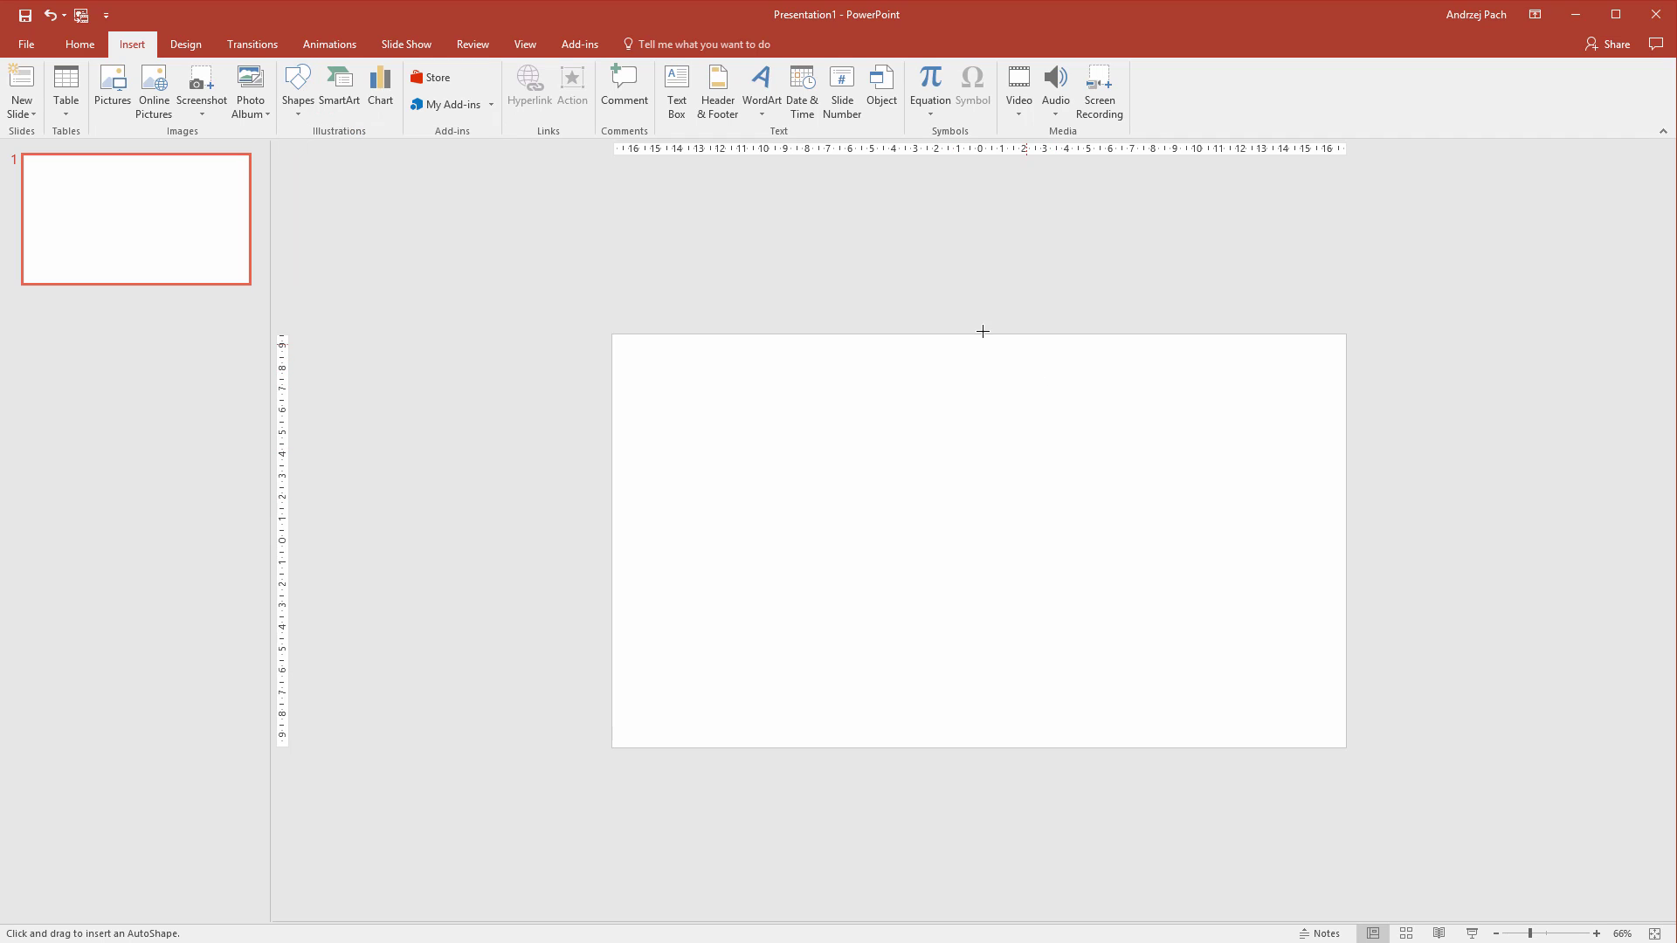
left_click_drag(981, 335, 1228, 438)
left_click_drag(1116, 374, 1084, 375)
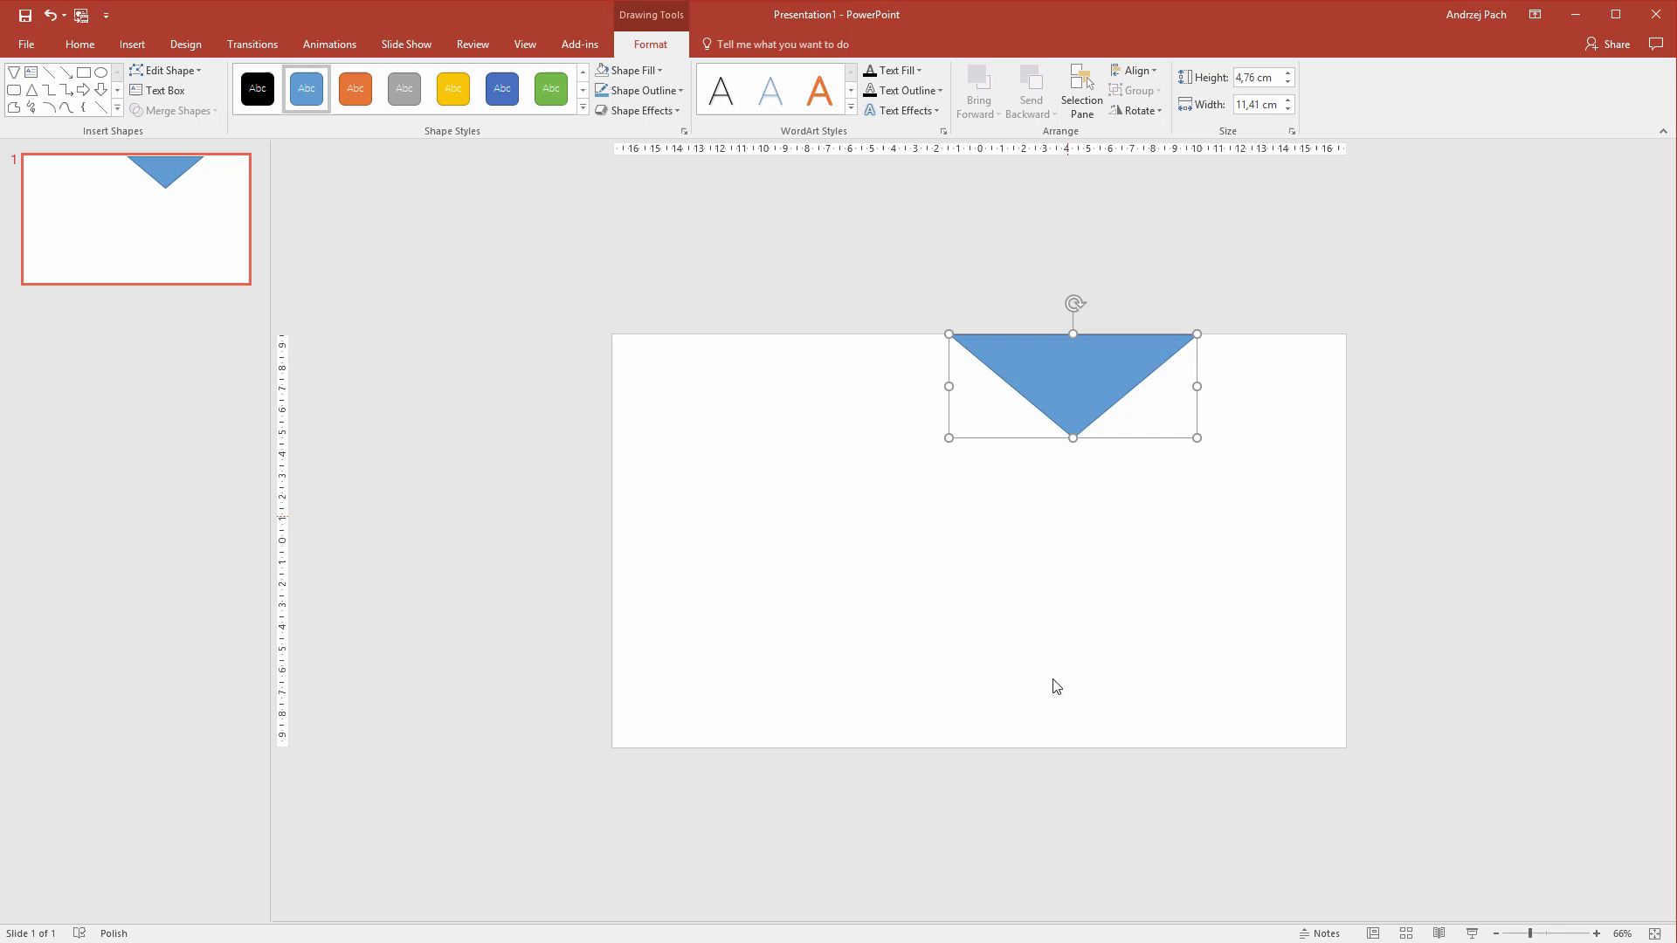
mouse_move(1197, 438)
left_mouse_down()
mouse_move(1150, 468)
mouse_move(1202, 468)
mouse_move(1191, 457)
left_mouse_up()
Step: Duplicate the triangle, rotate the copy to point upward, and butt it under the first
key("ctrl+d")
left_click_drag(1093, 437, 1081, 584)
left_click_drag(1071, 440, 1035, 683)
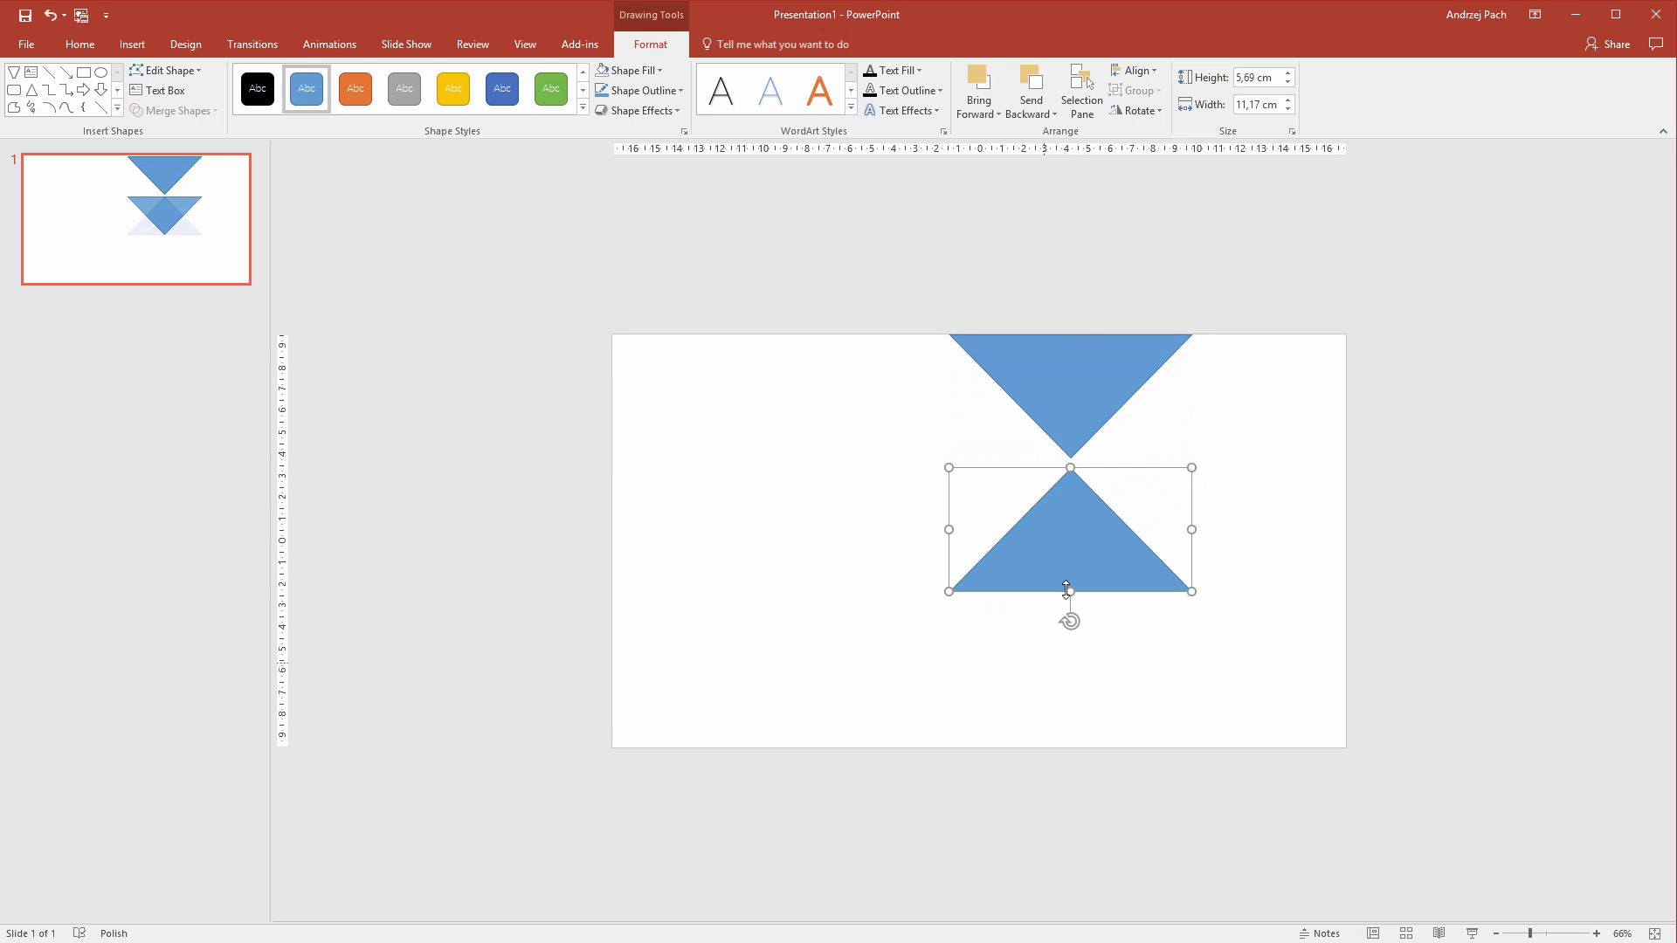
left_click_drag(1067, 568, 1071, 532)
Step: Copy the top downward triangle below the upward one and align the lower pair
left_click(1071, 403)
key("ctrl+d")
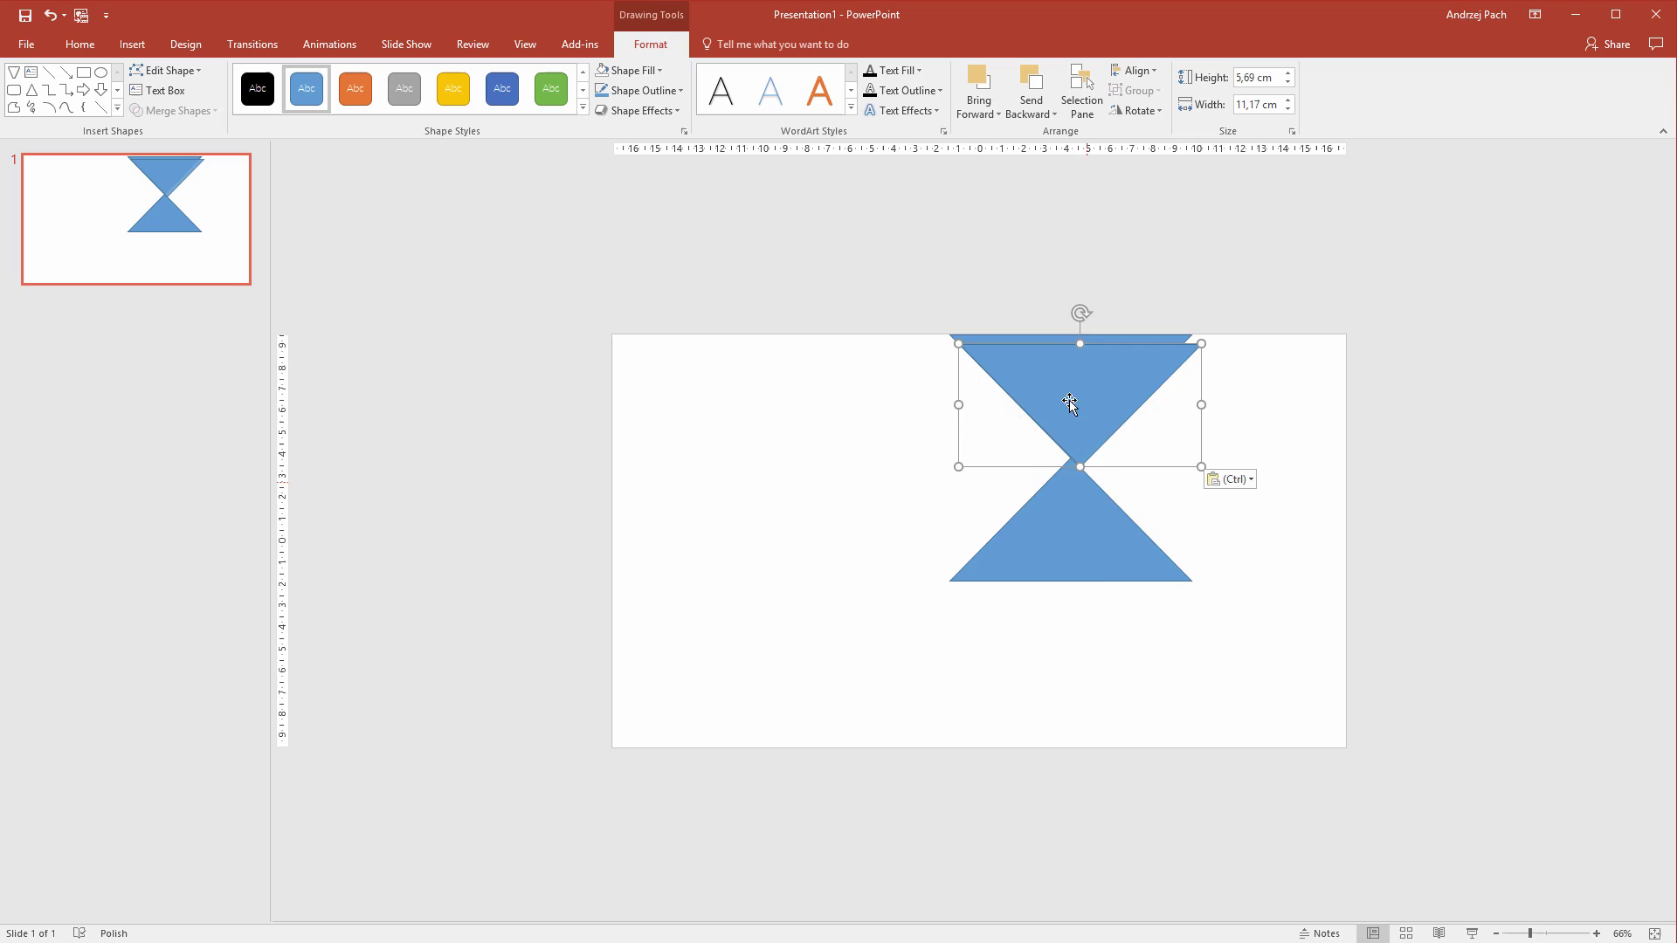
left_click_drag(1071, 404, 1061, 650)
left_click(1078, 509, "shift")
left_click_drag(1078, 509, 1077, 503)
left_click(1278, 661)
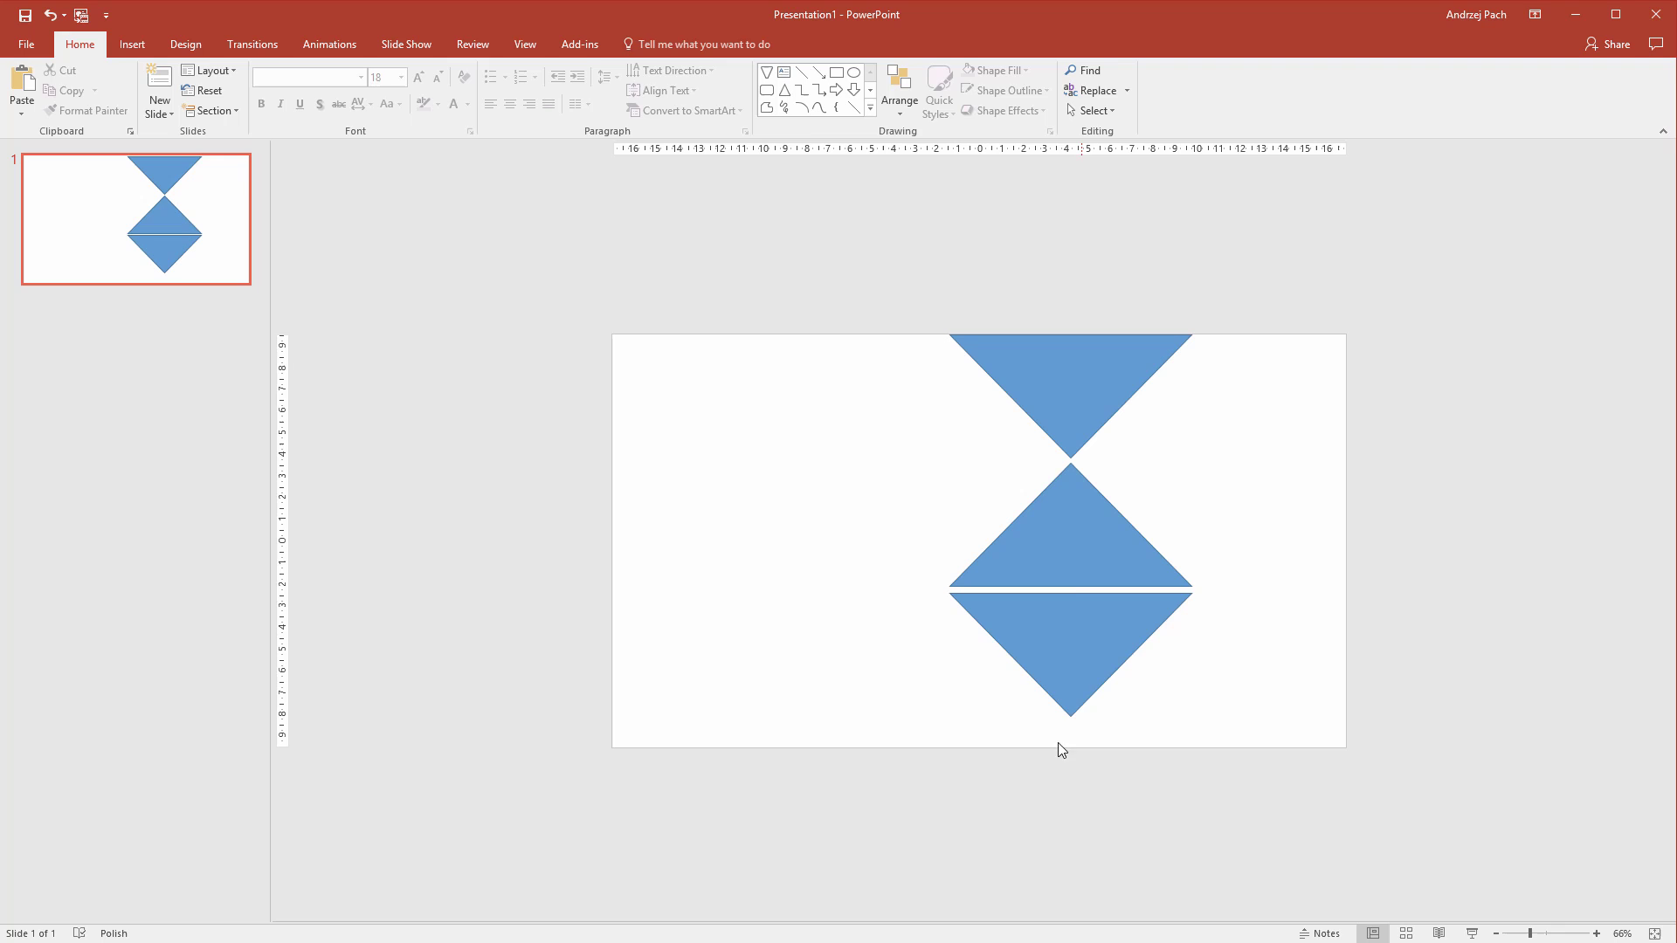
Step: Group the three triangles, enlarge the group, then ungroup them
left_click(1056, 664)
left_click(1056, 524, "shift")
key("ctrl+a")
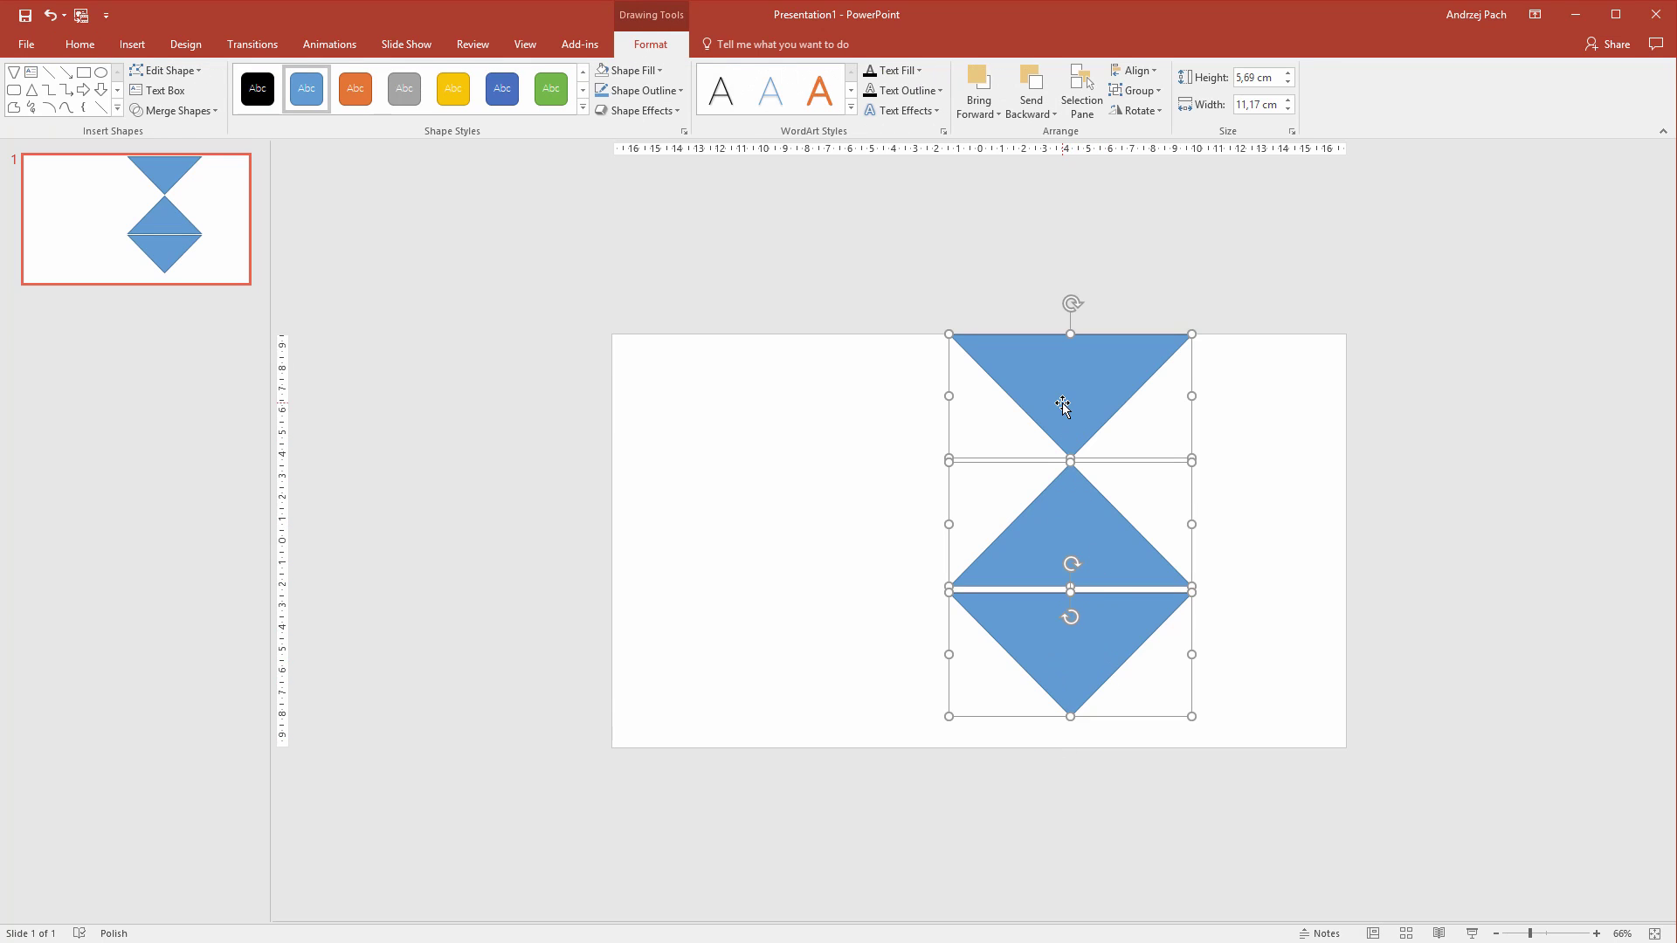
right_click(1062, 402)
mouse_move(1125, 511)
left_click(1236, 512)
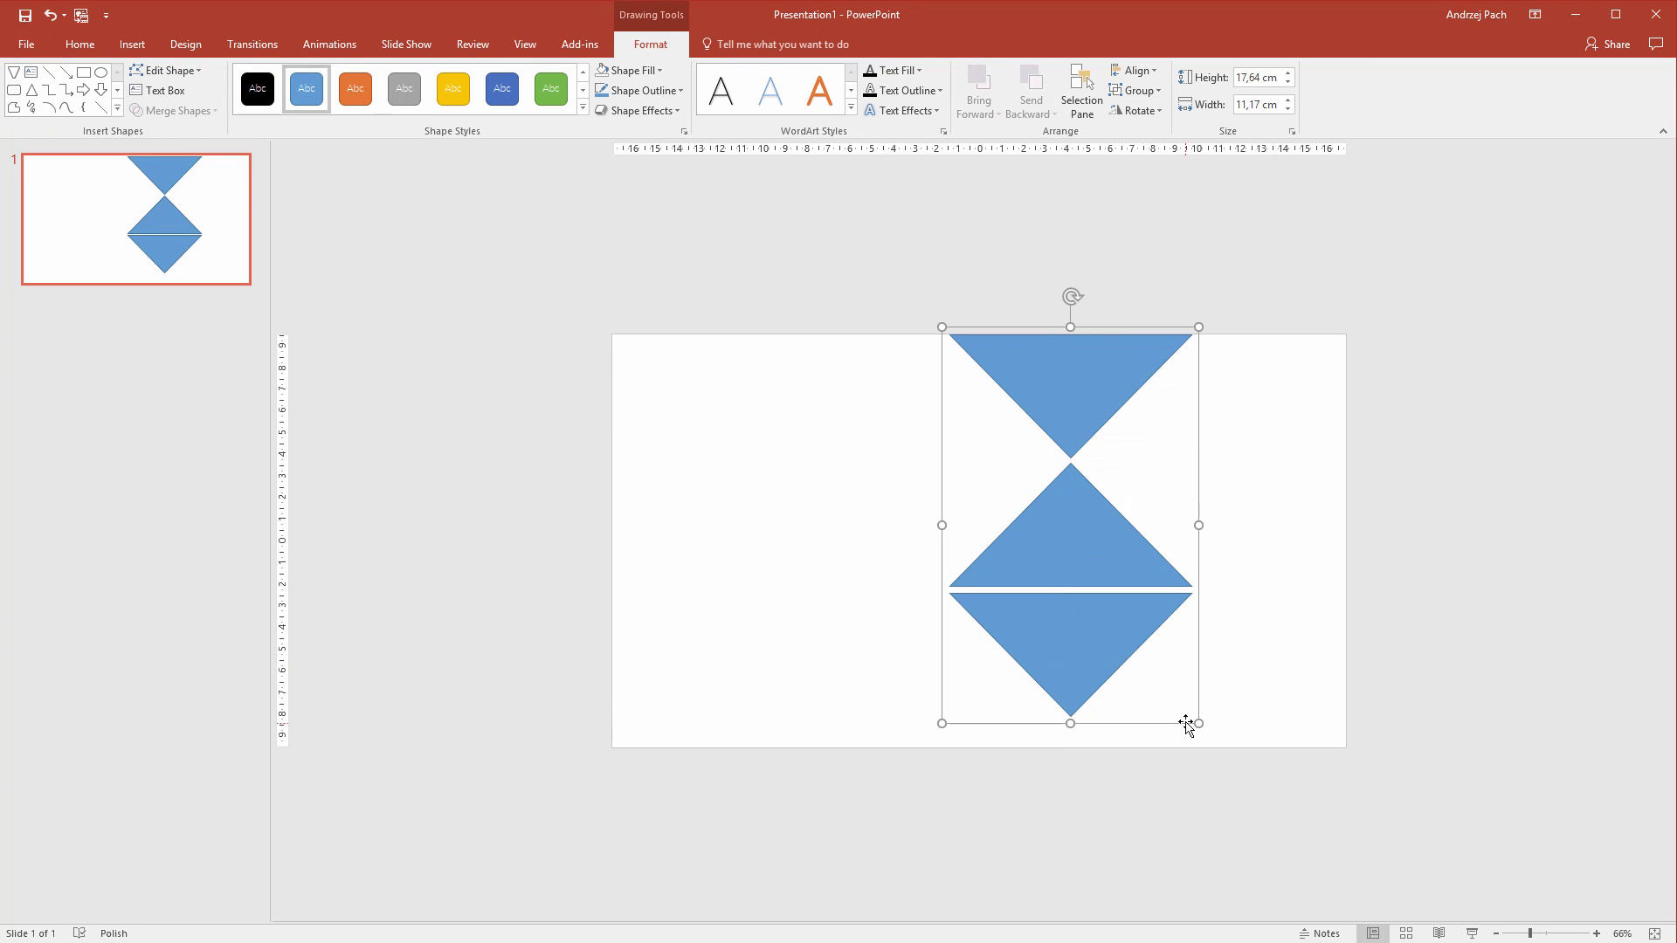
left_click_drag(1198, 724, 1211, 738)
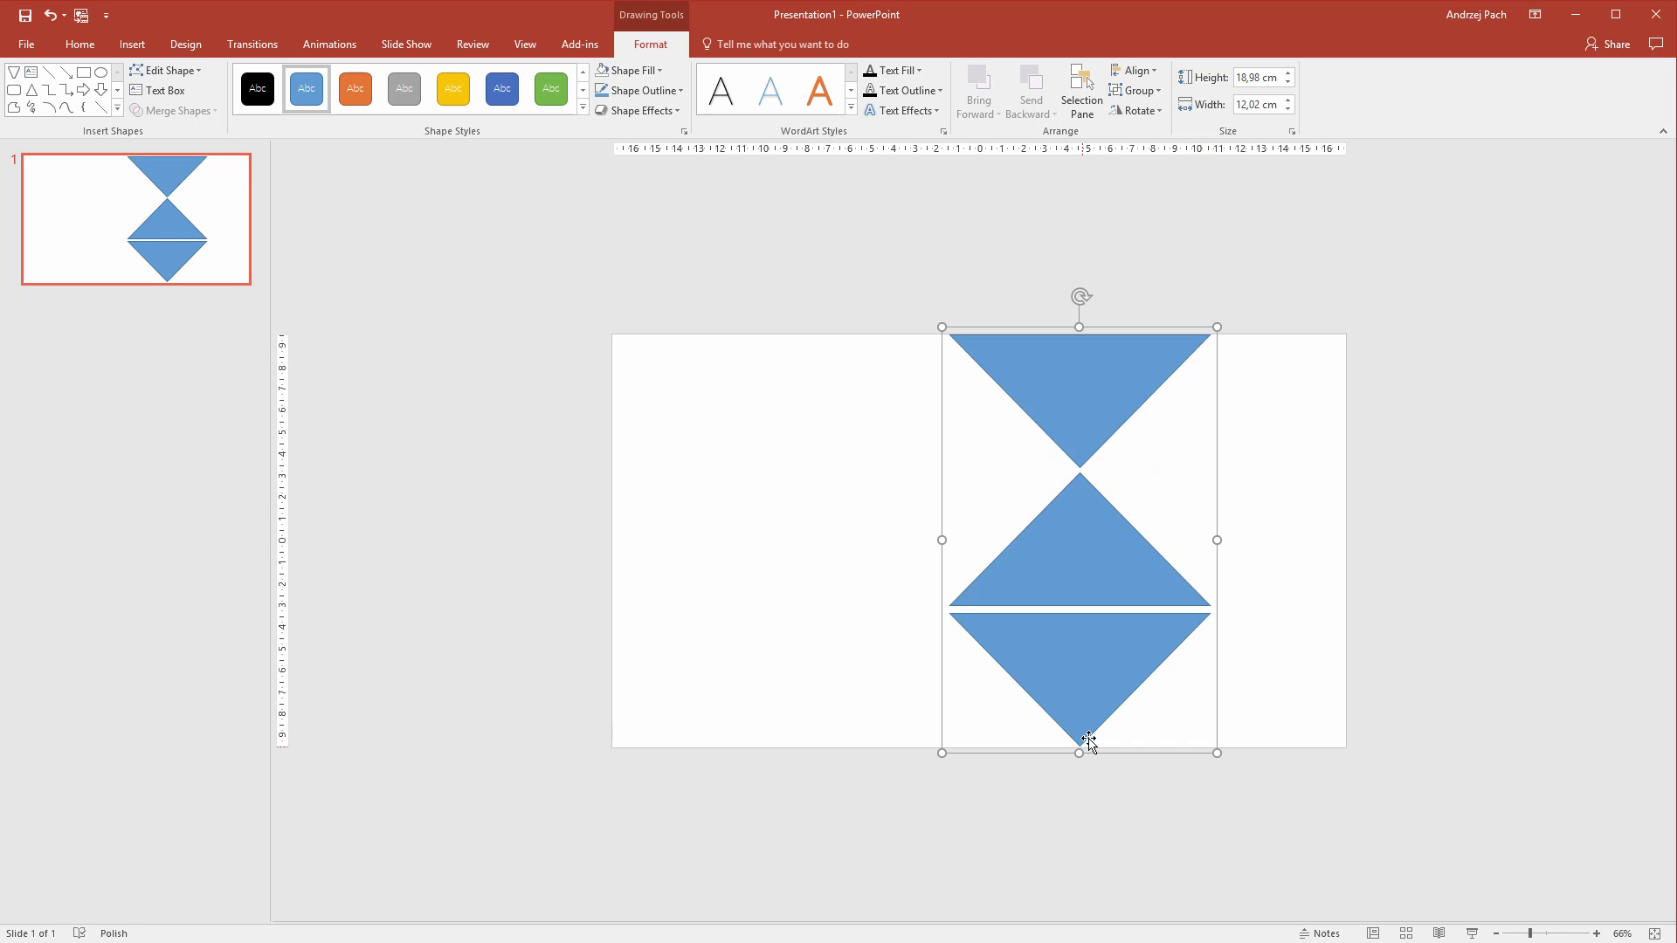
right_click(1146, 638)
mouse_move(1200, 741)
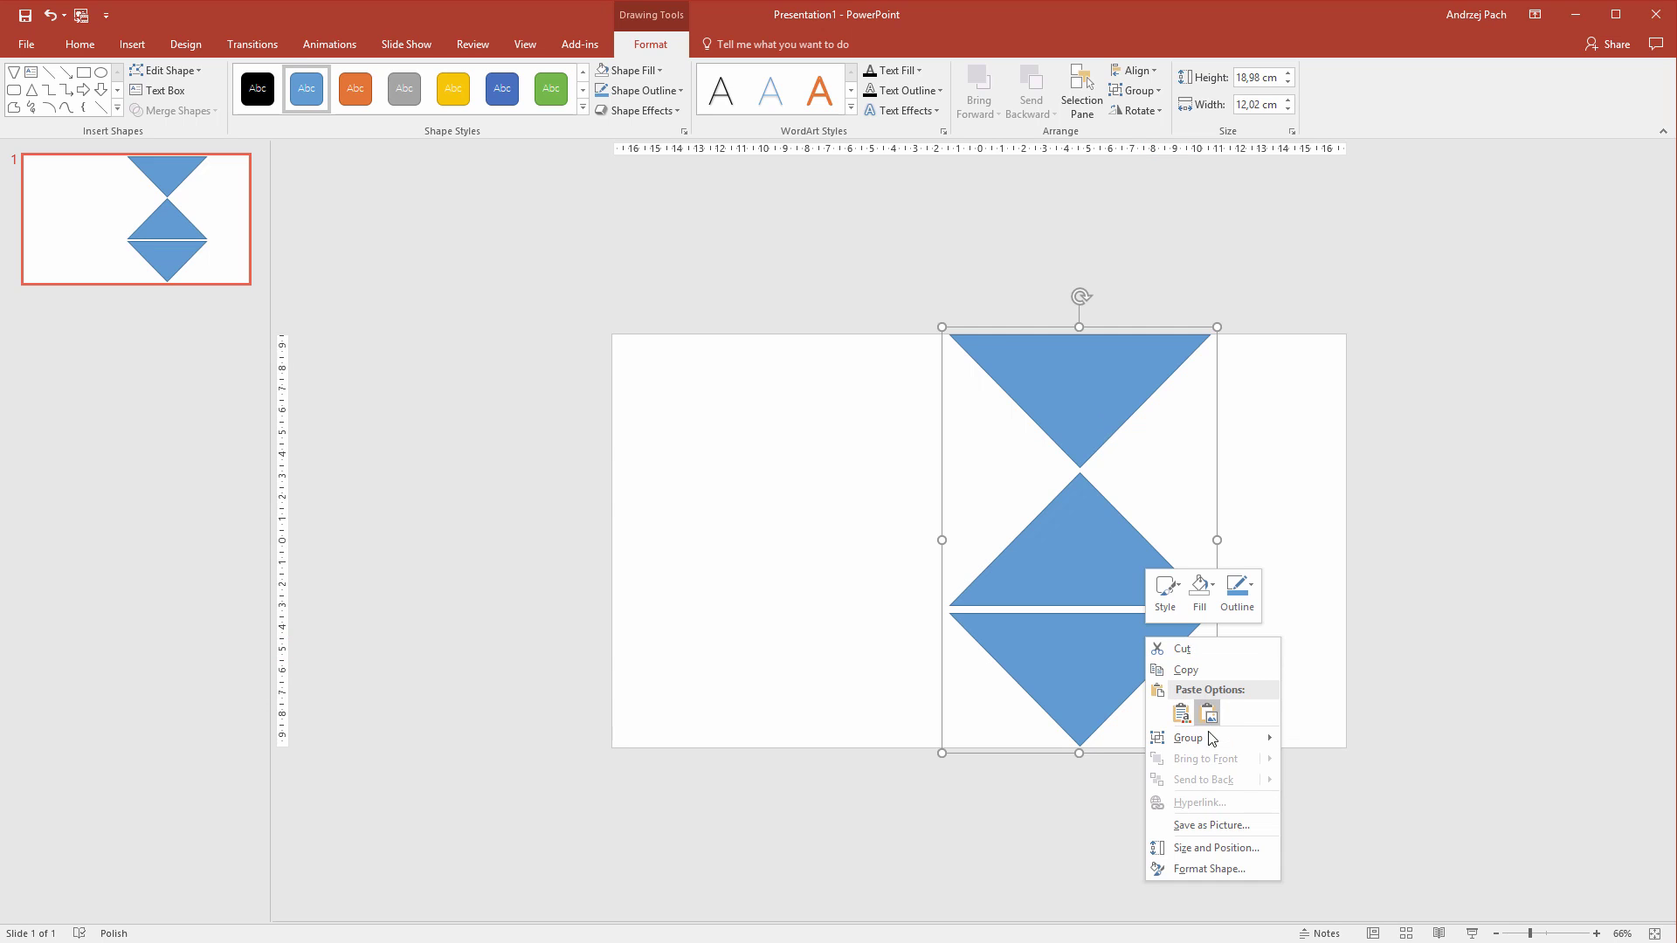
left_click(1334, 790)
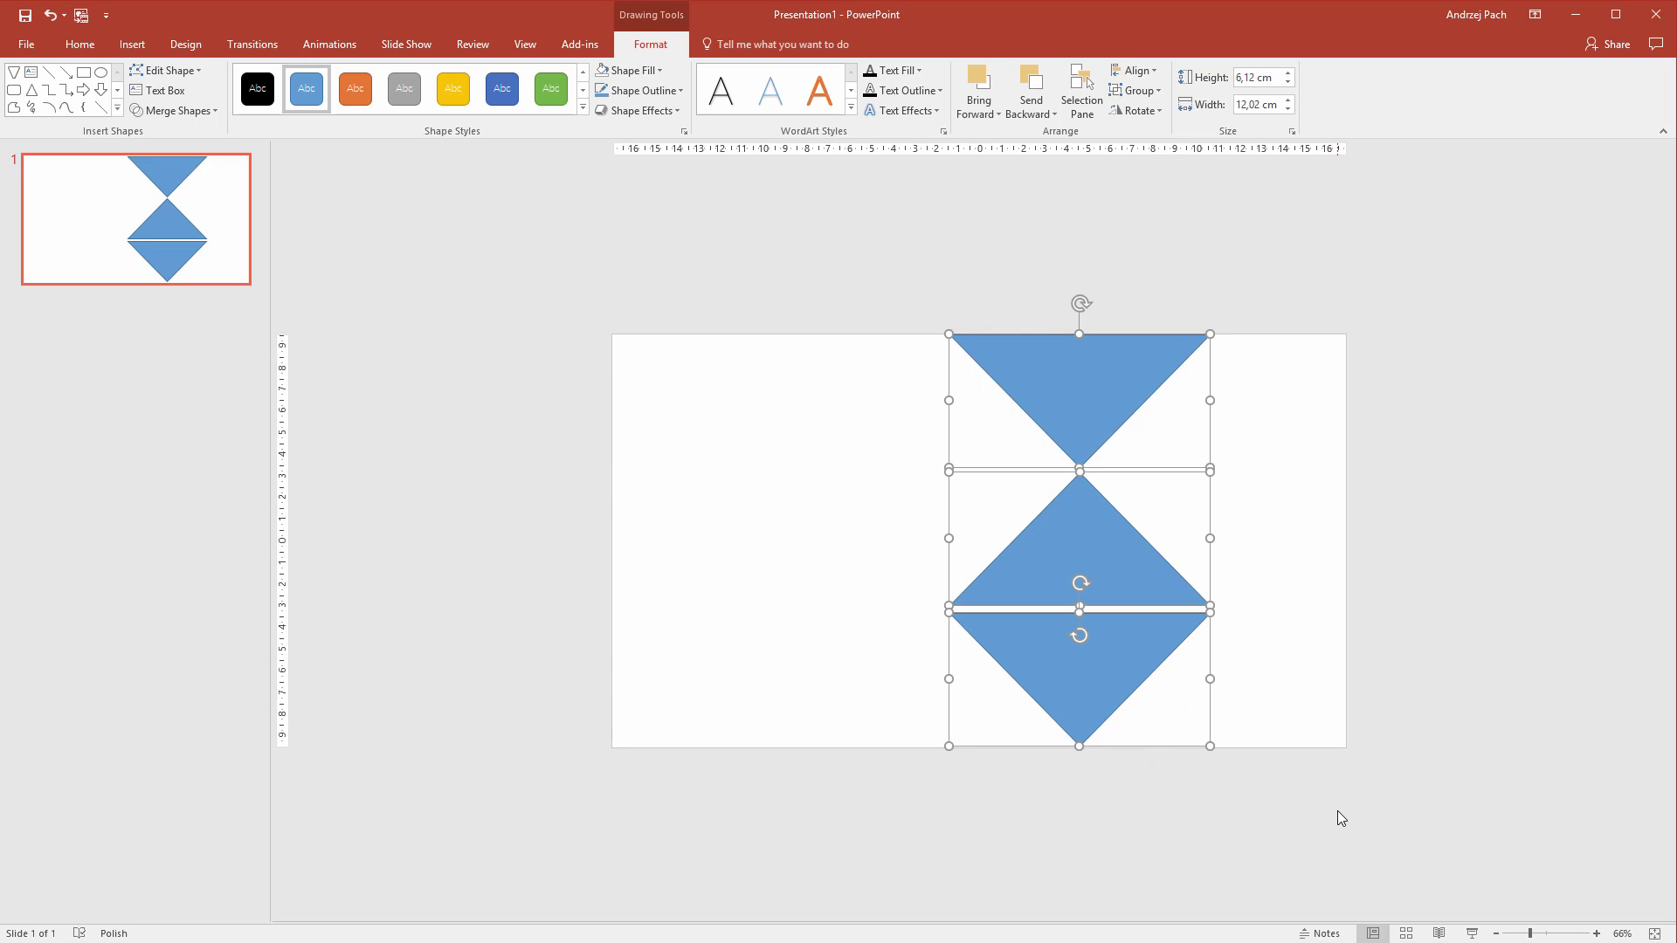
Step: Paste a copy of the column, group it, flip it 180° and interlock it beside the originals
key("ctrl+v")
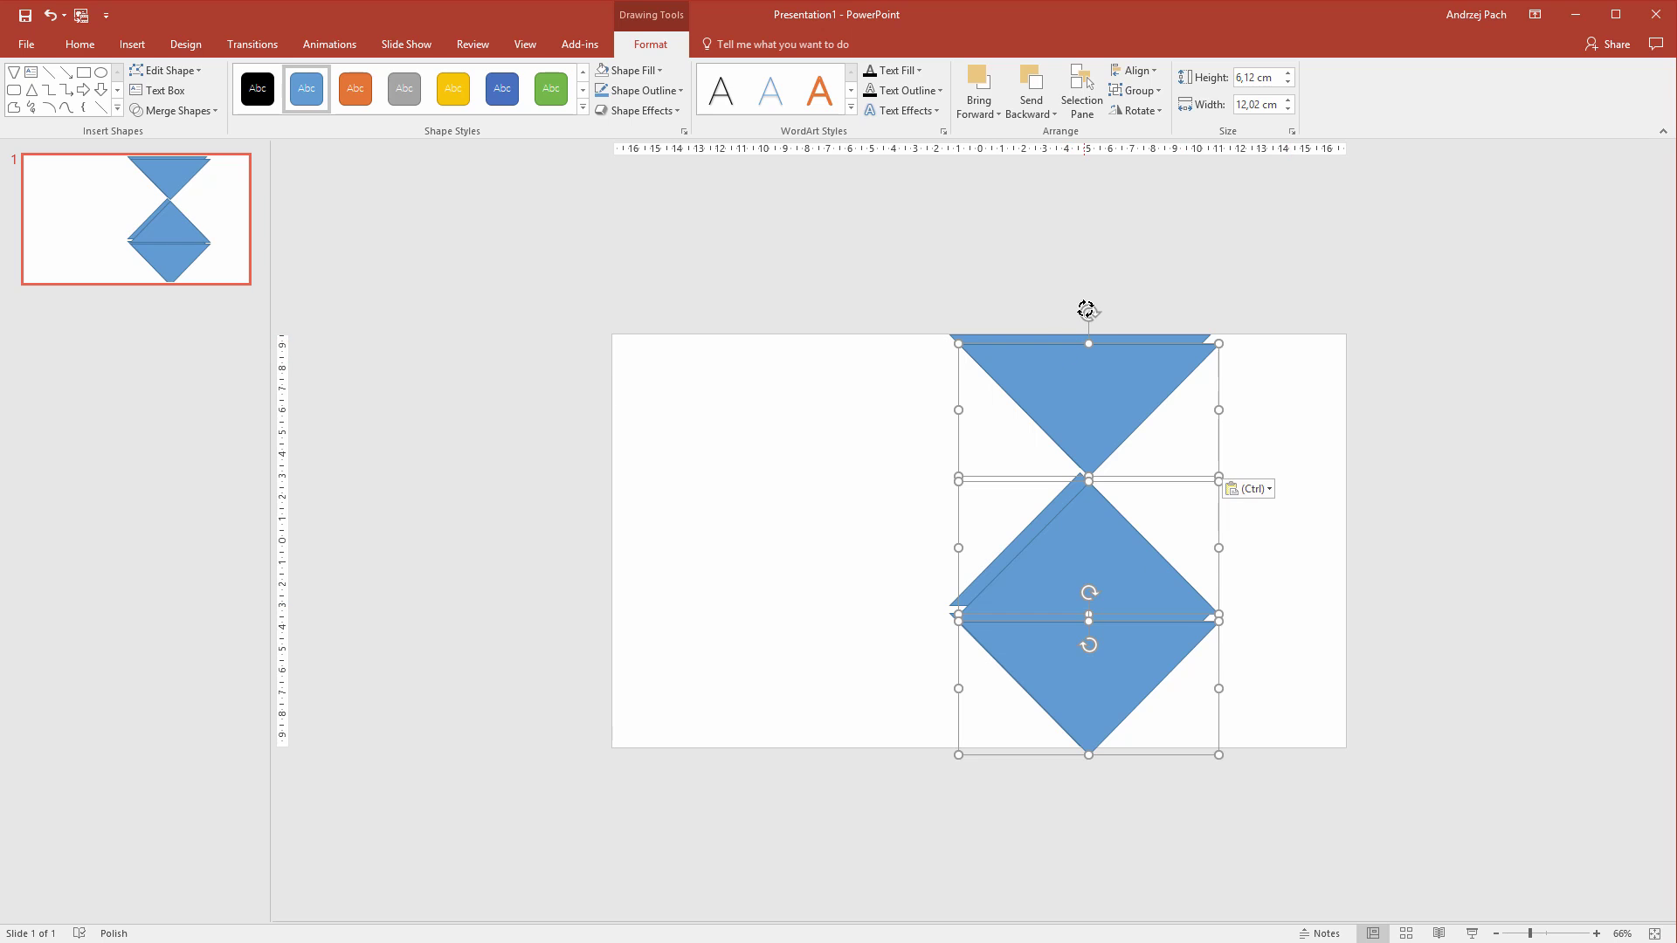
key("Escape")
key("ctrl+a")
key("ctrl+g")
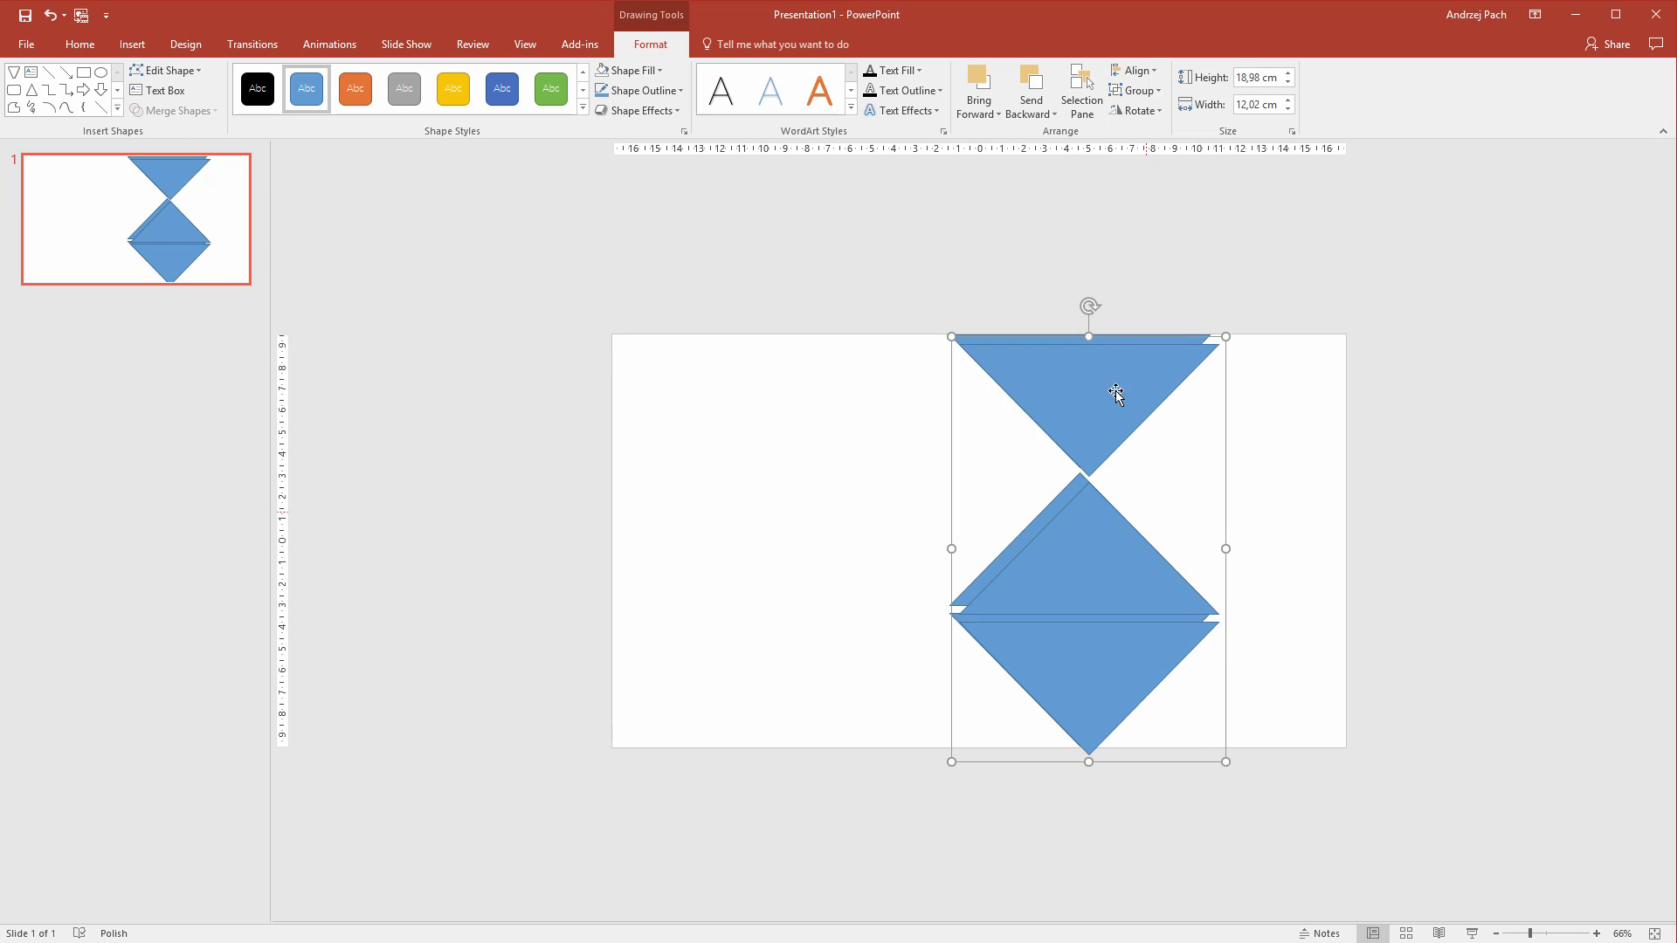
left_click_drag(1088, 306, 1040, 762)
left_click_drag(1092, 554, 1224, 542)
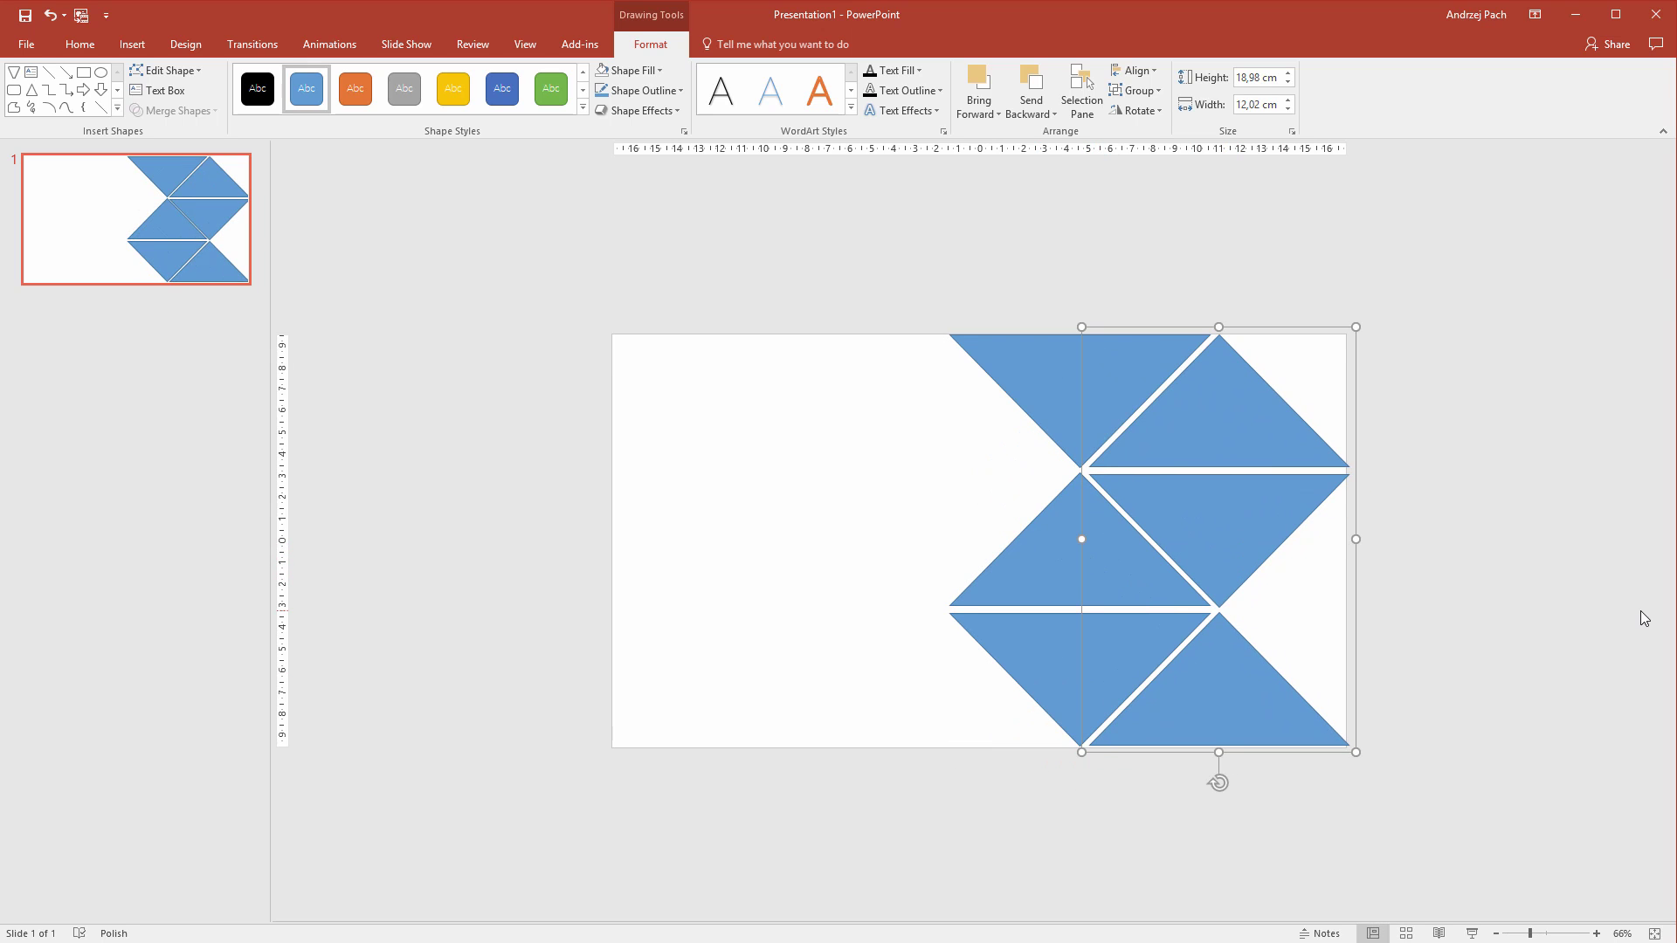
Step: Nudge the group, then shift the three left-hand triangles slightly left
key("ctrl+Up")
key("ctrl+Left")
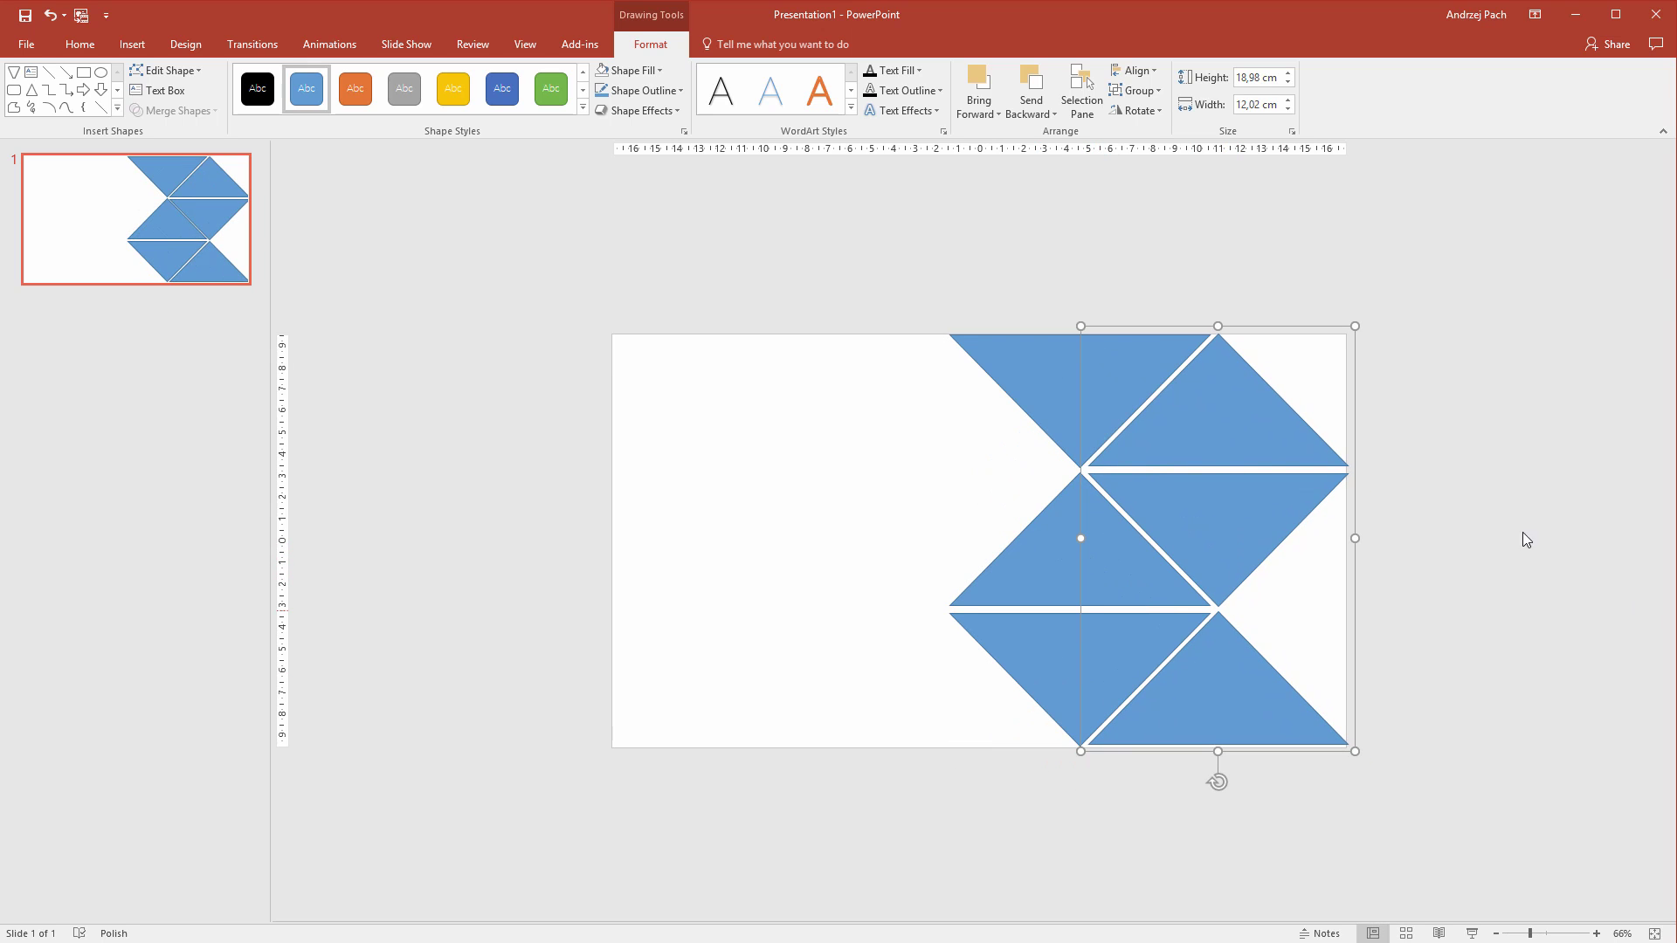
left_click(1042, 404)
left_click(1090, 577, "shift")
left_click(1090, 668, "shift")
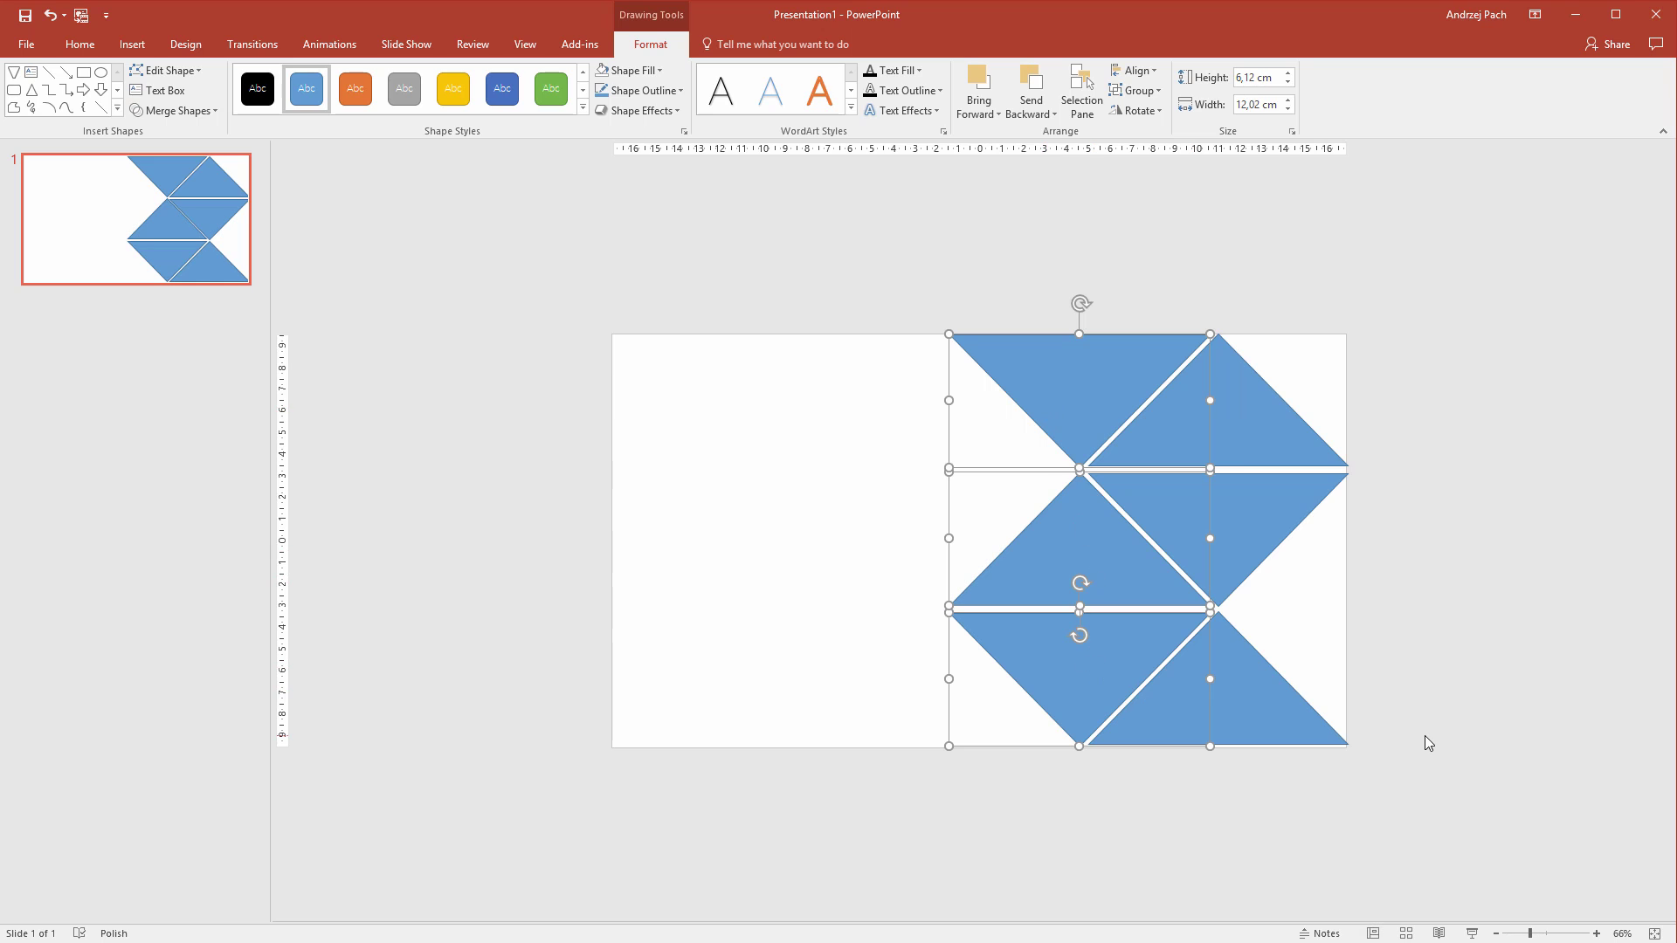
key("ctrl+Left")
key("ctrl+Left")
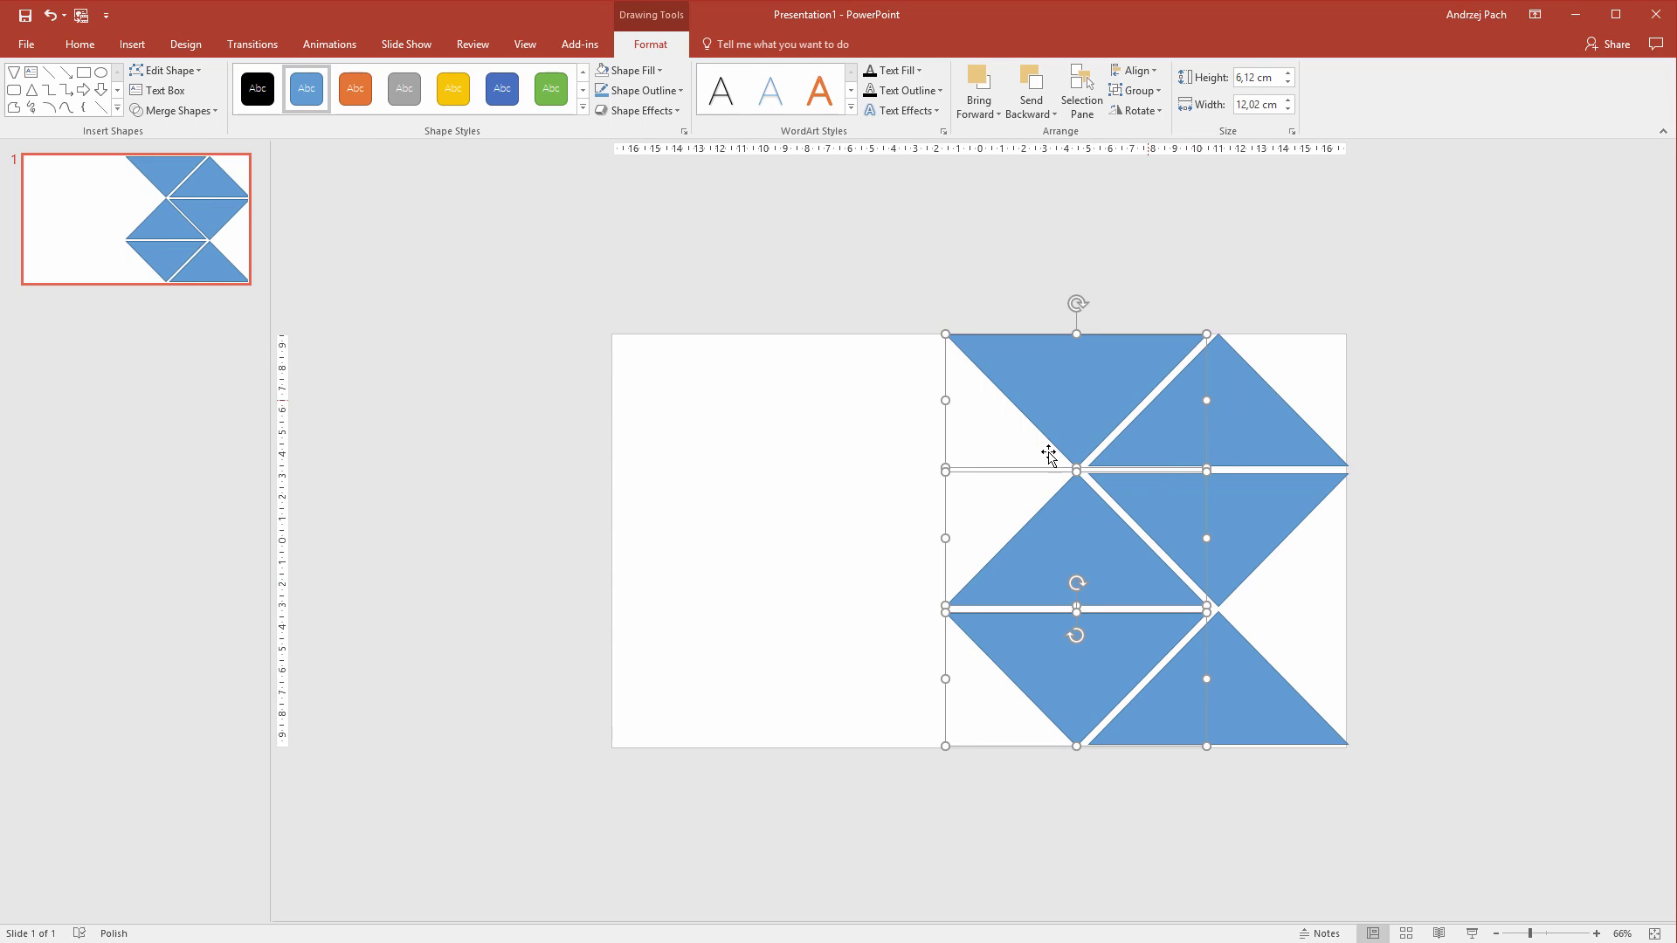
left_click(1220, 323)
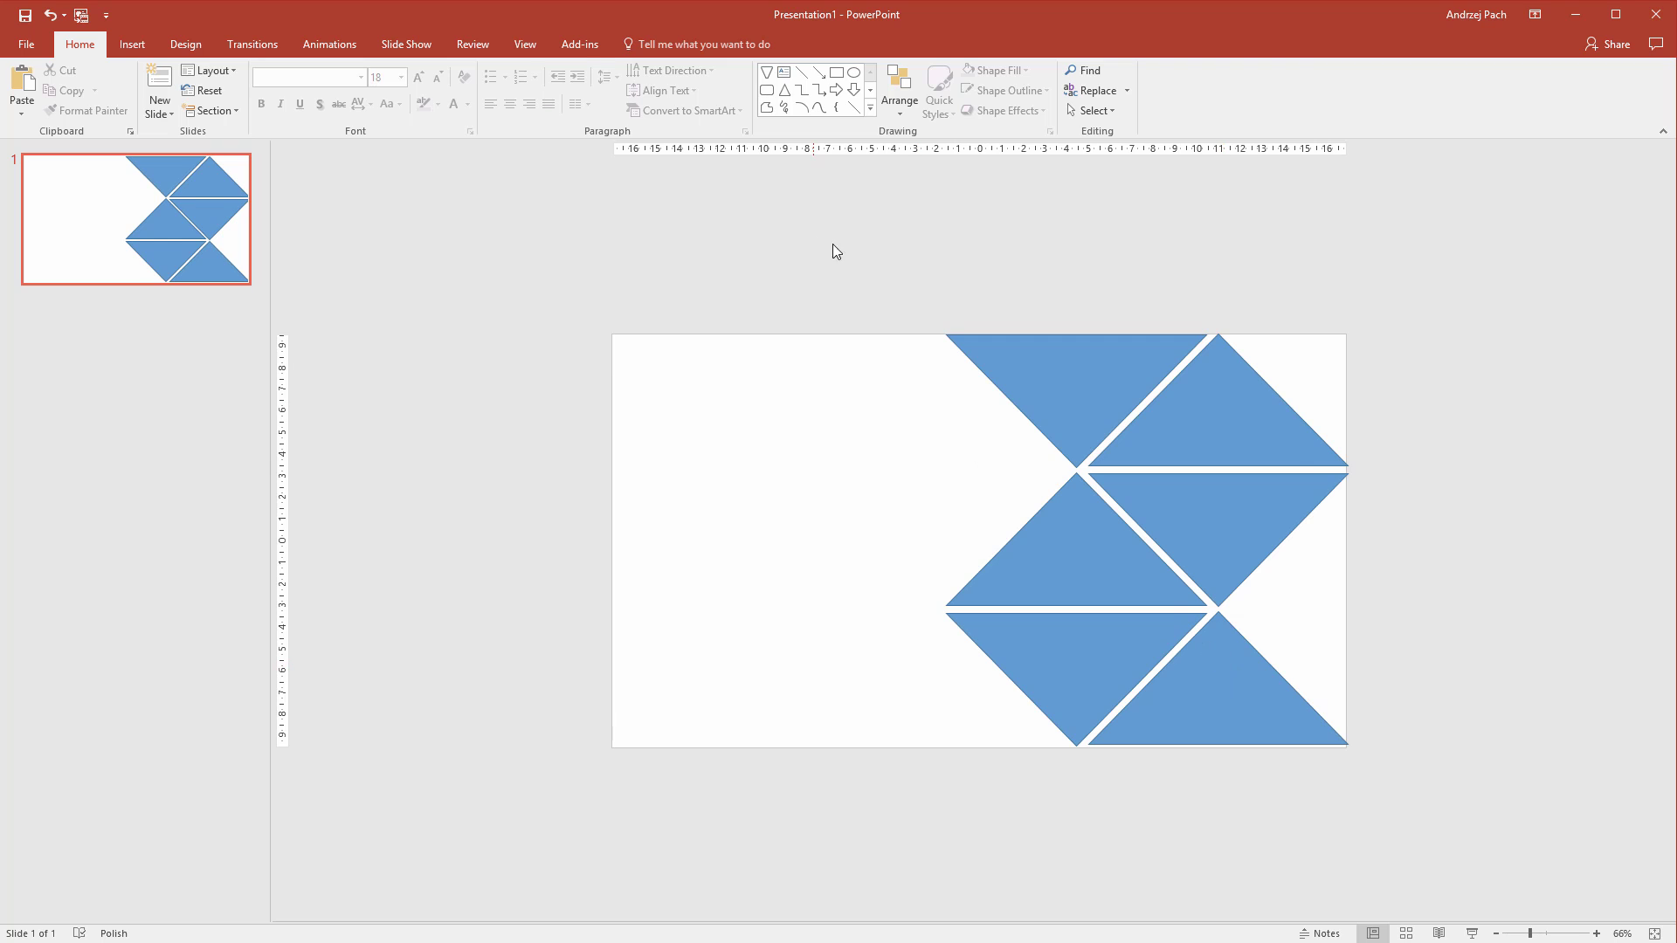
Step: Select all six triangles and nudge them left to sit just inside the right edge
left_click_drag(812, 215, 1520, 889)
key("Left")
key("Left")
key("Left")
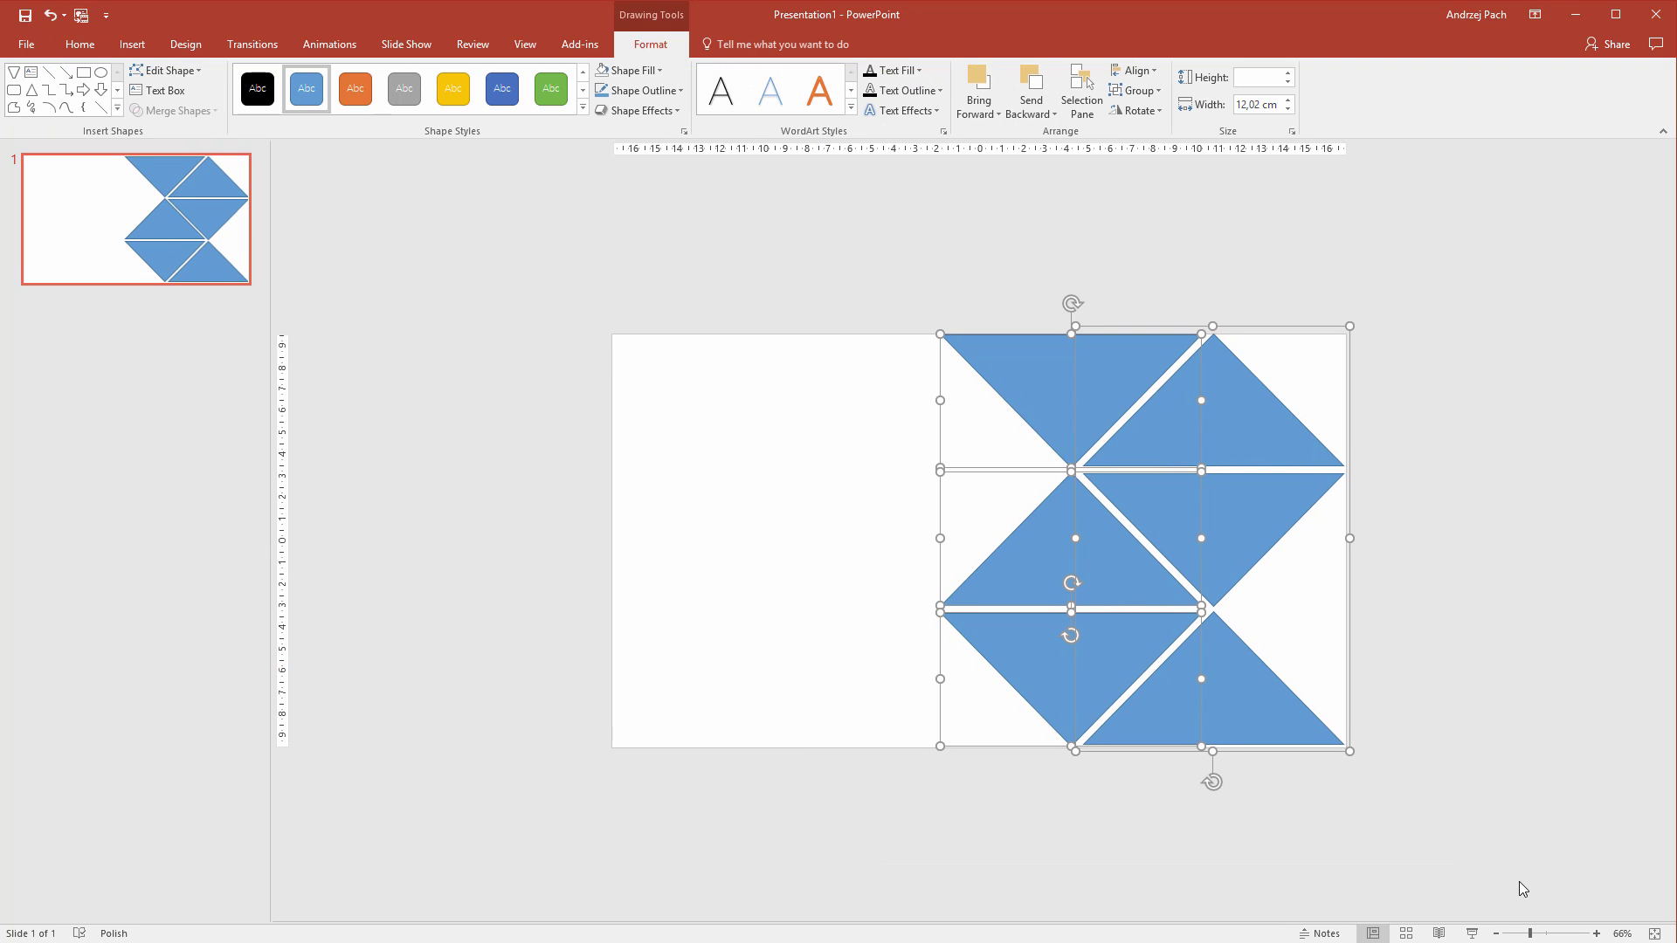
left_click(1468, 555)
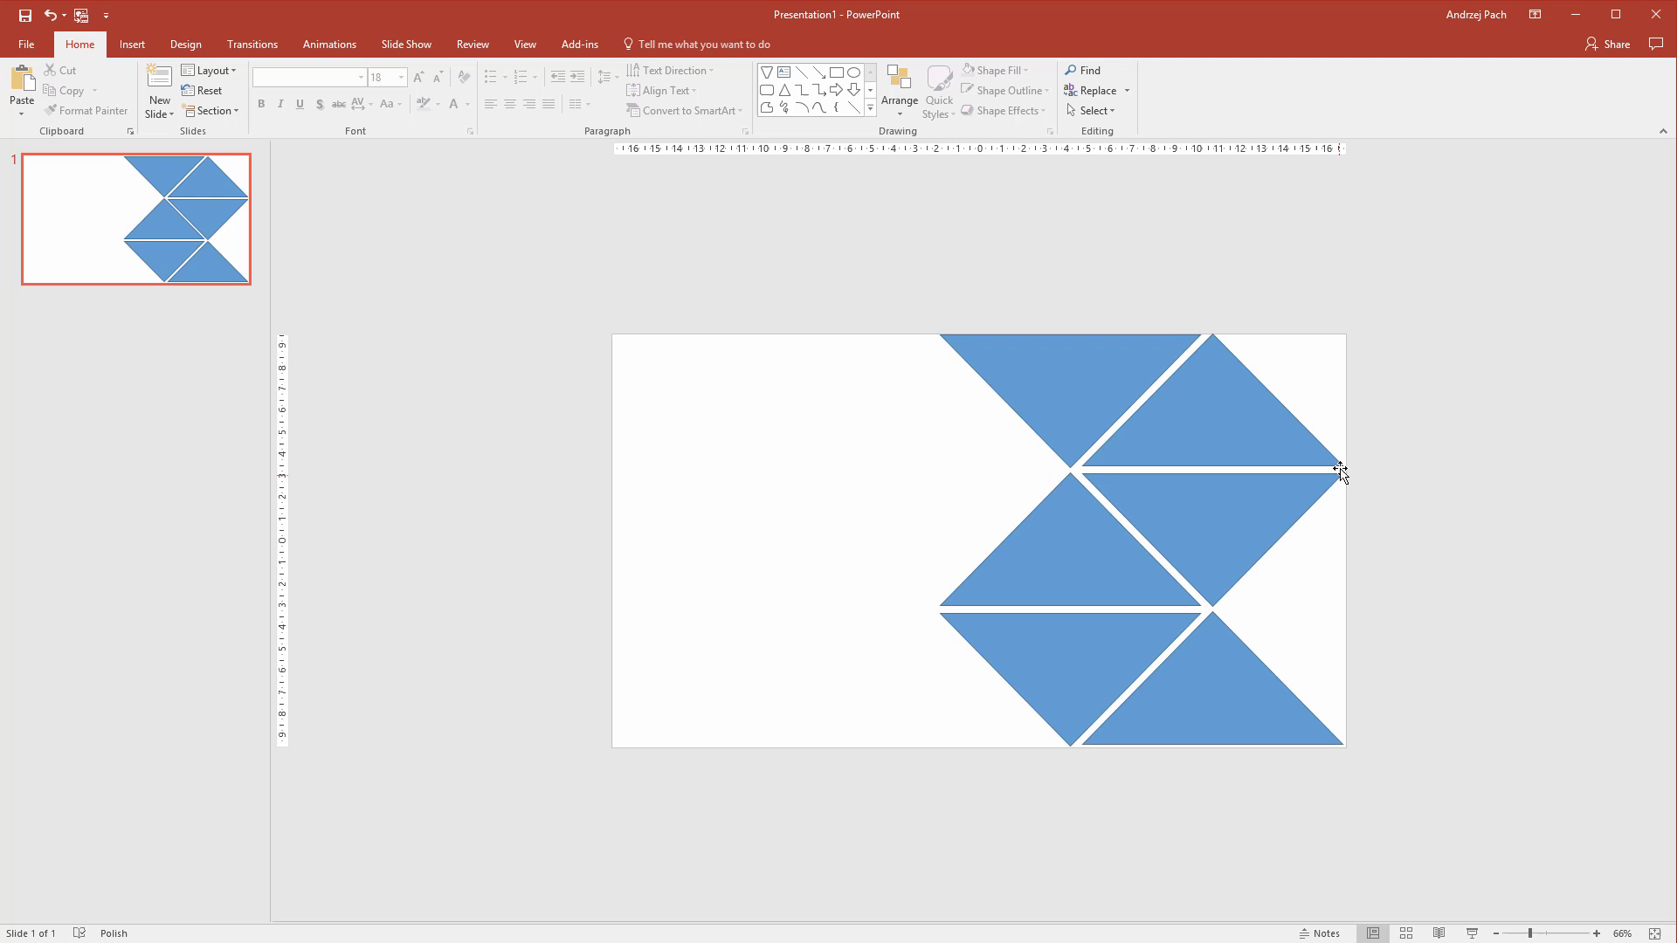
left_click(1249, 422)
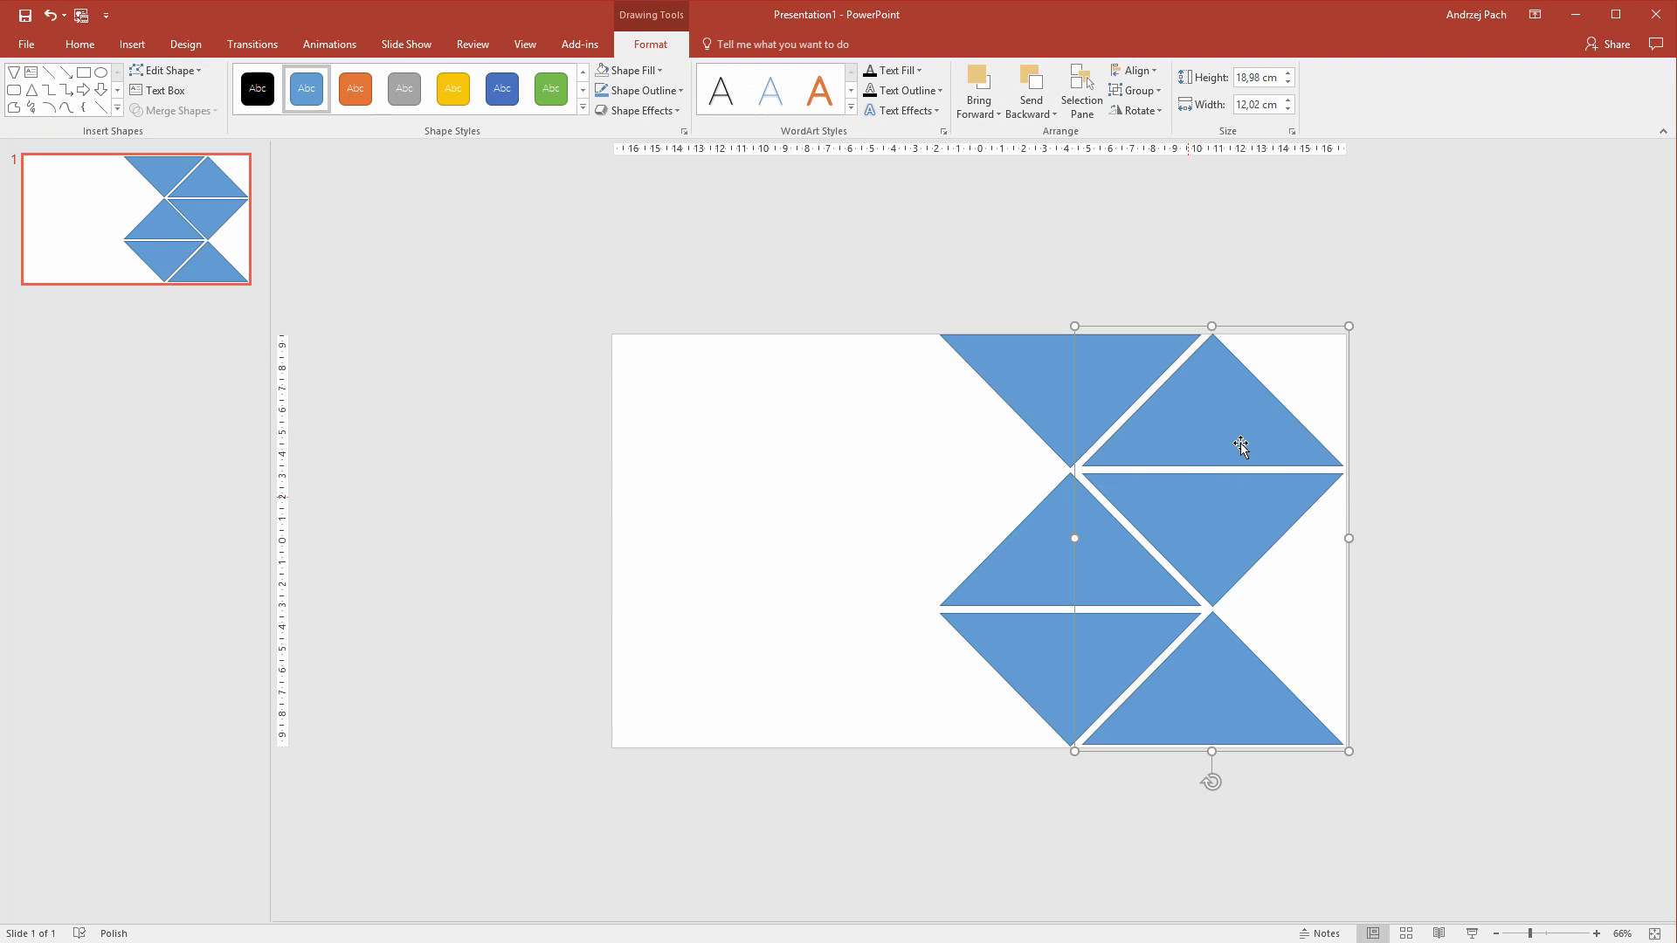
Step: Ungroup the right-hand triangles
right_click(1239, 435)
mouse_move(1293, 534)
left_click(1451, 580)
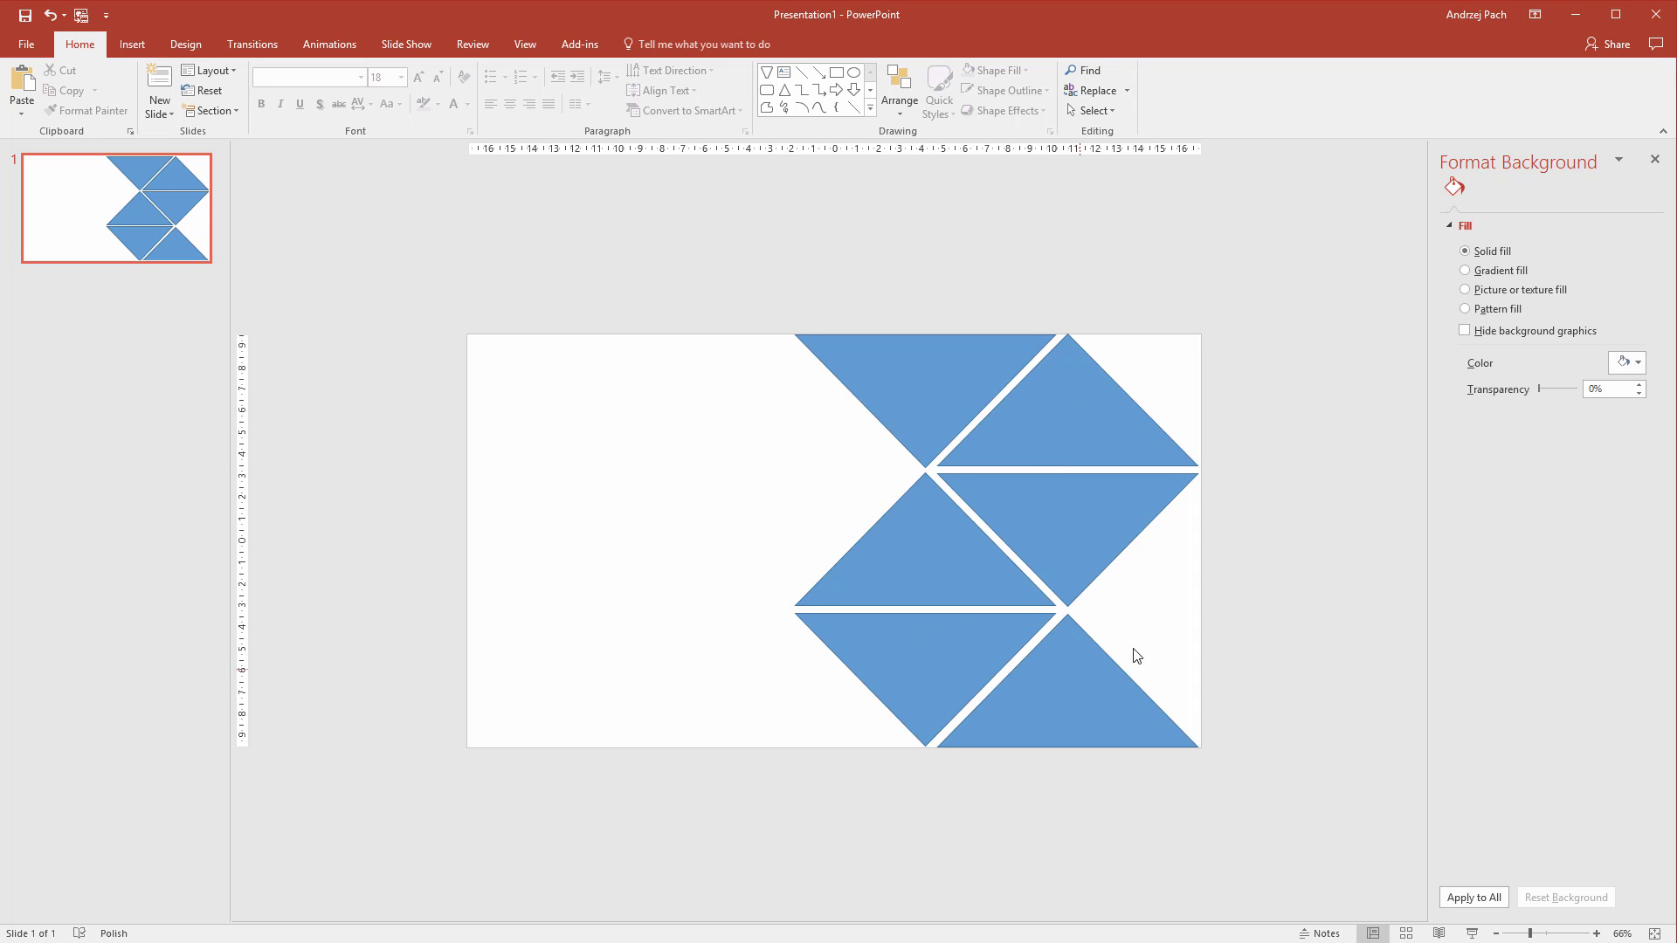
Step: Fill the top triangle with the 3.jpeg photo as a picture fill
left_click(929, 380)
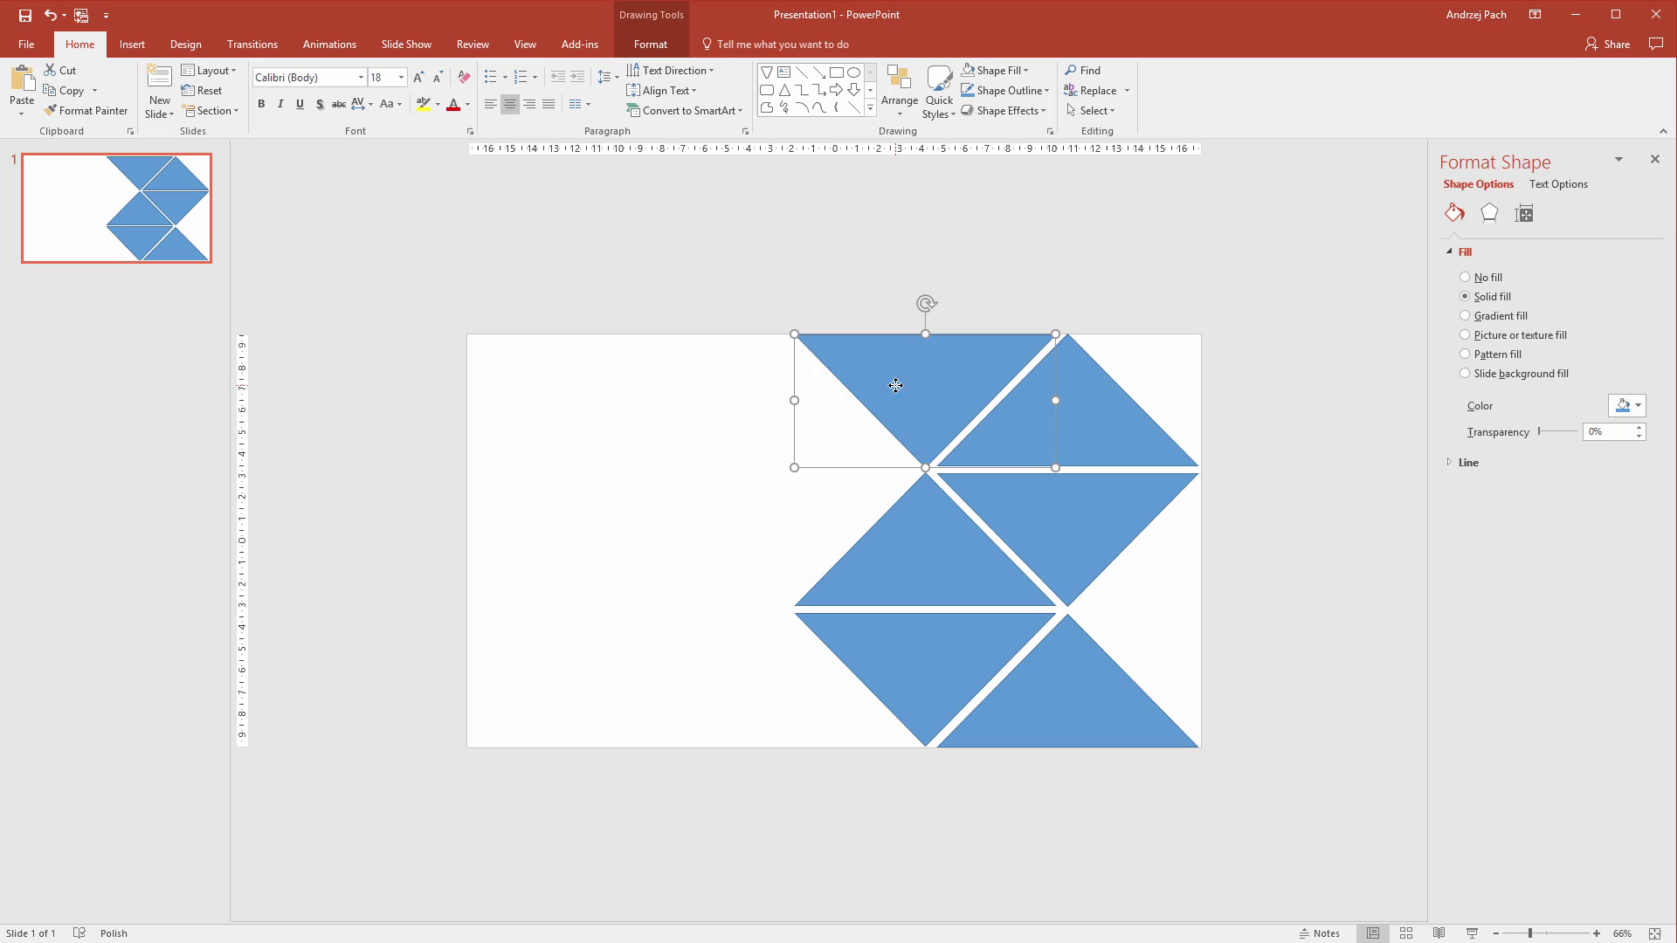
left_click(1482, 343)
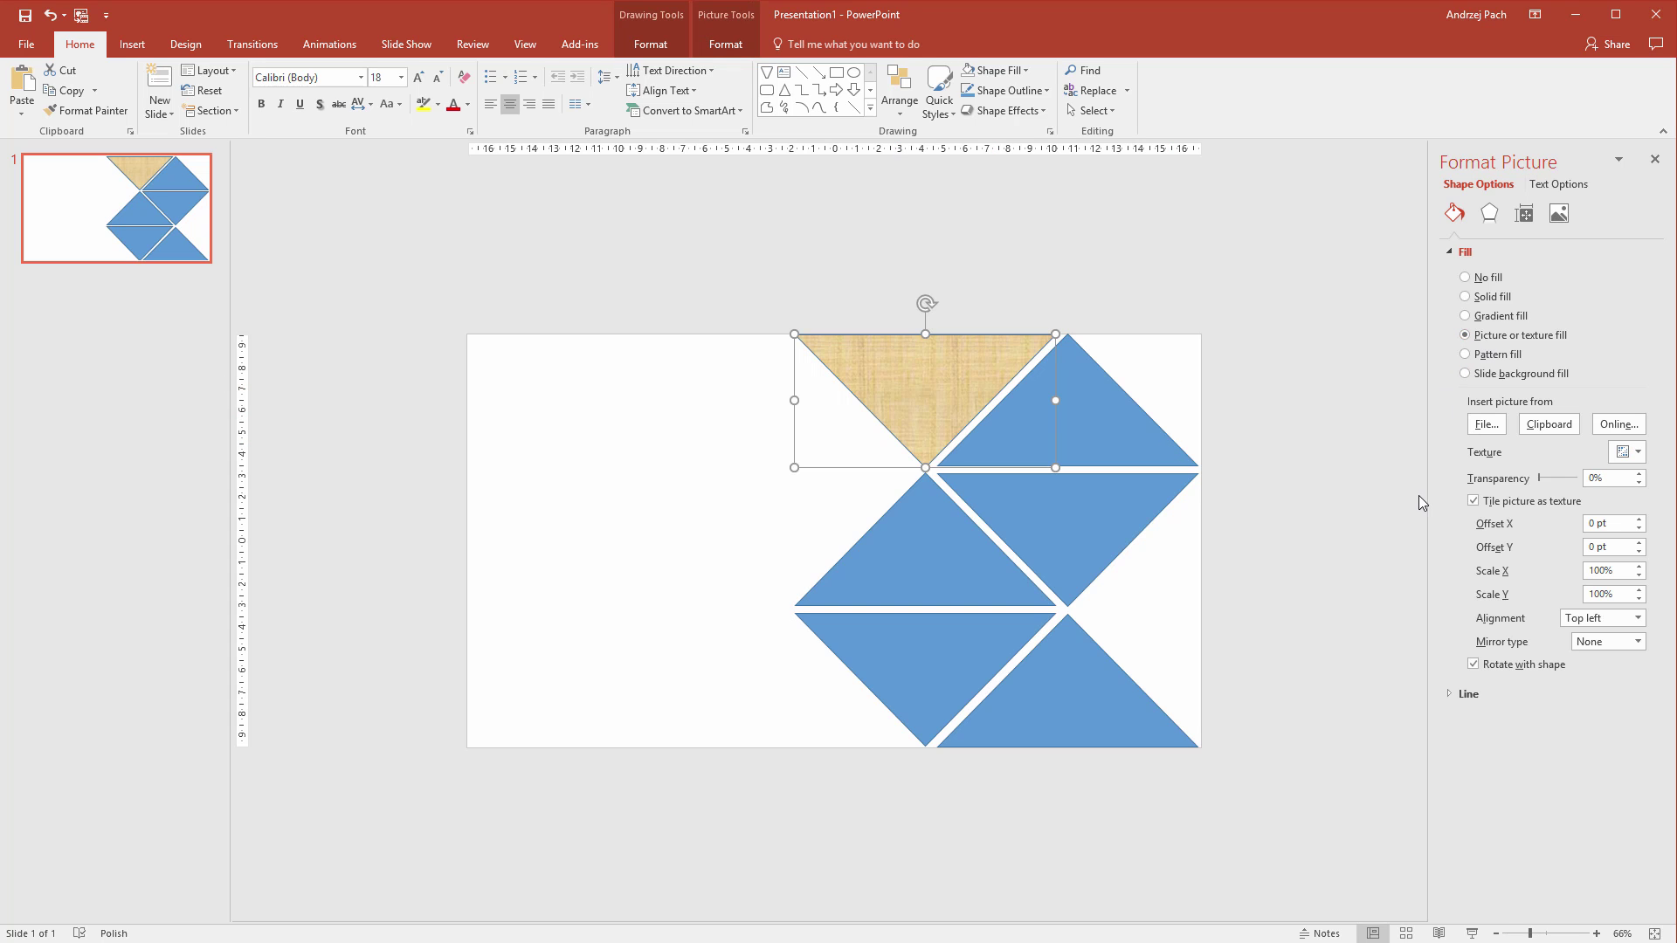
left_click(1487, 425)
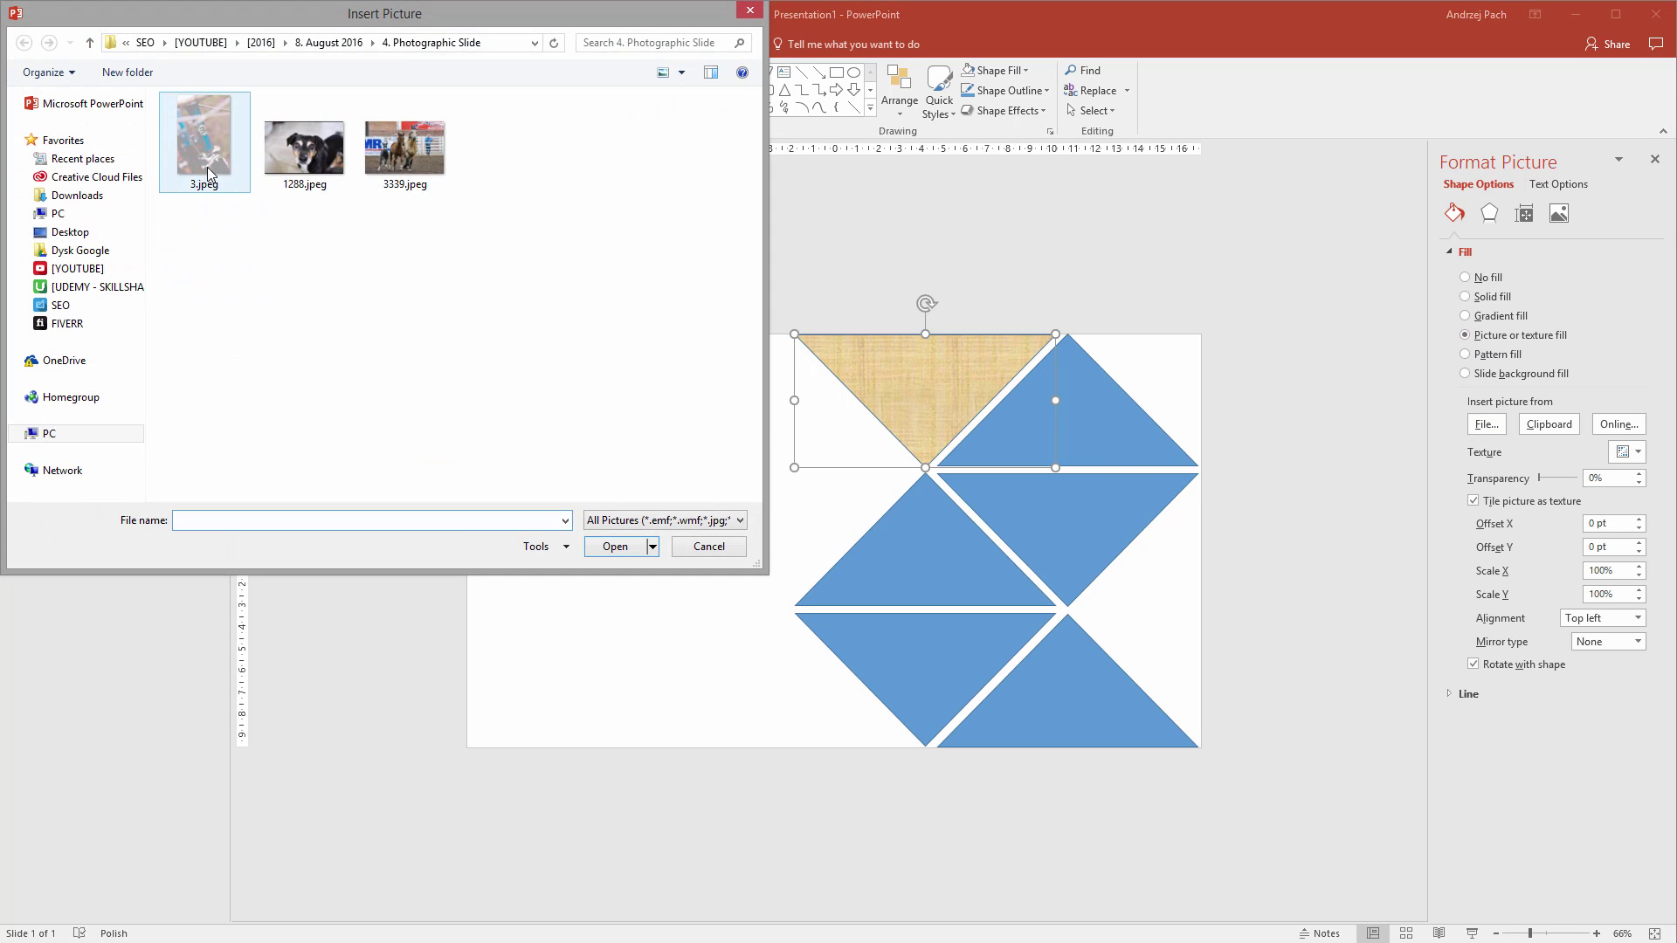
double_click(204, 145)
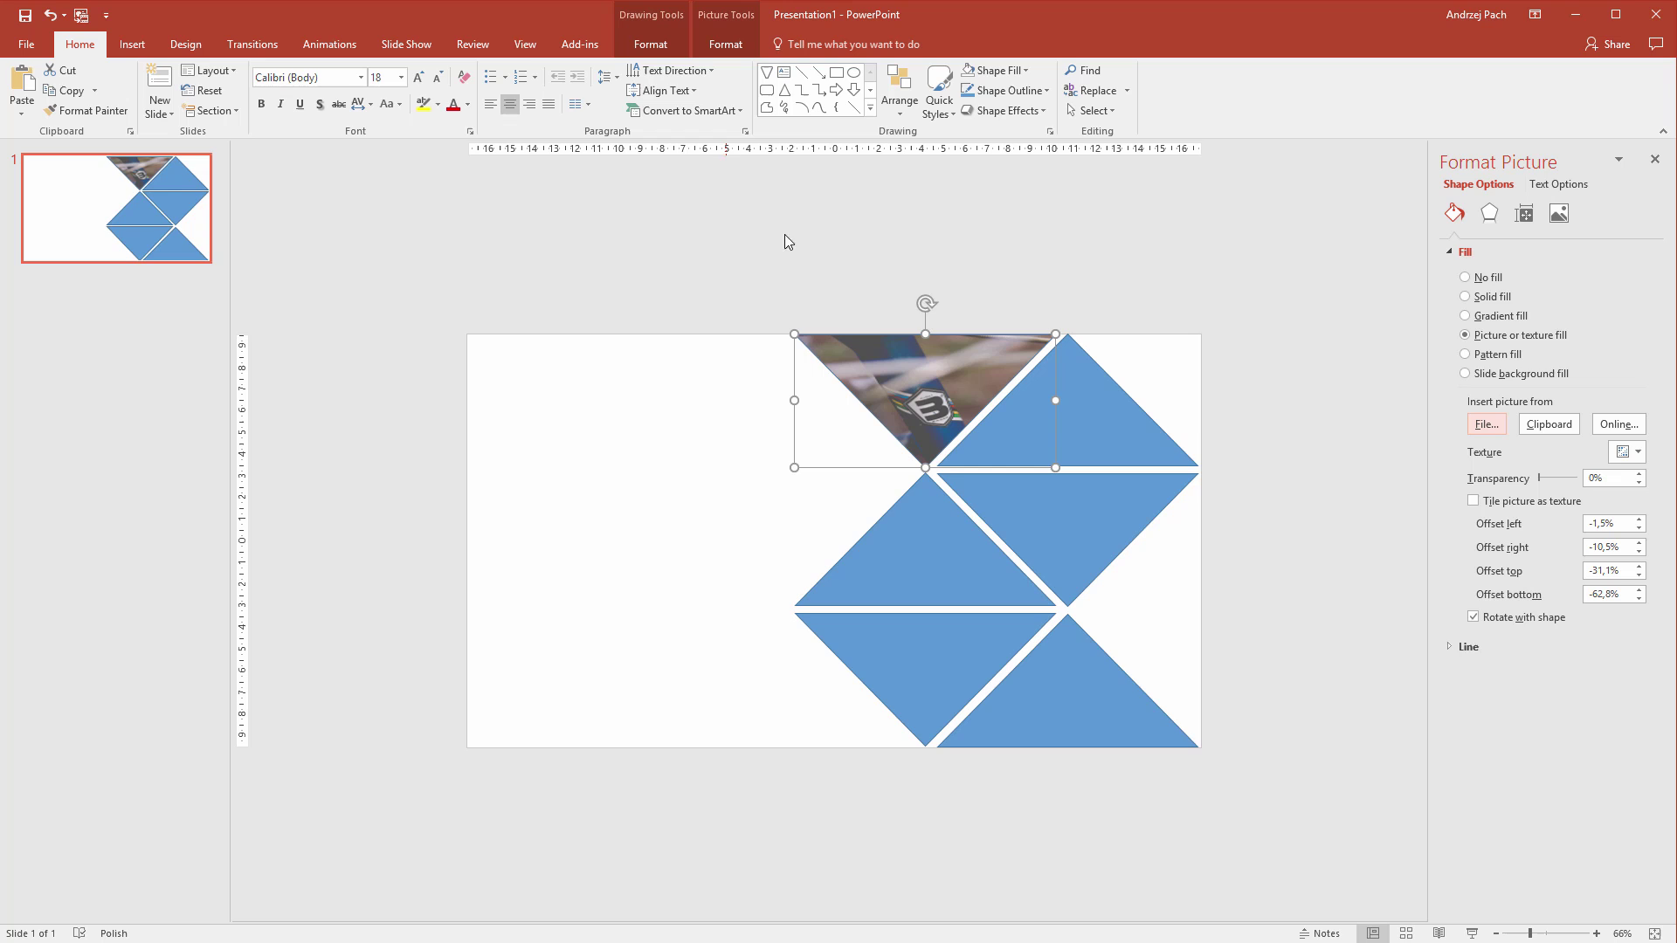
left_click(741, 393)
left_click(919, 381)
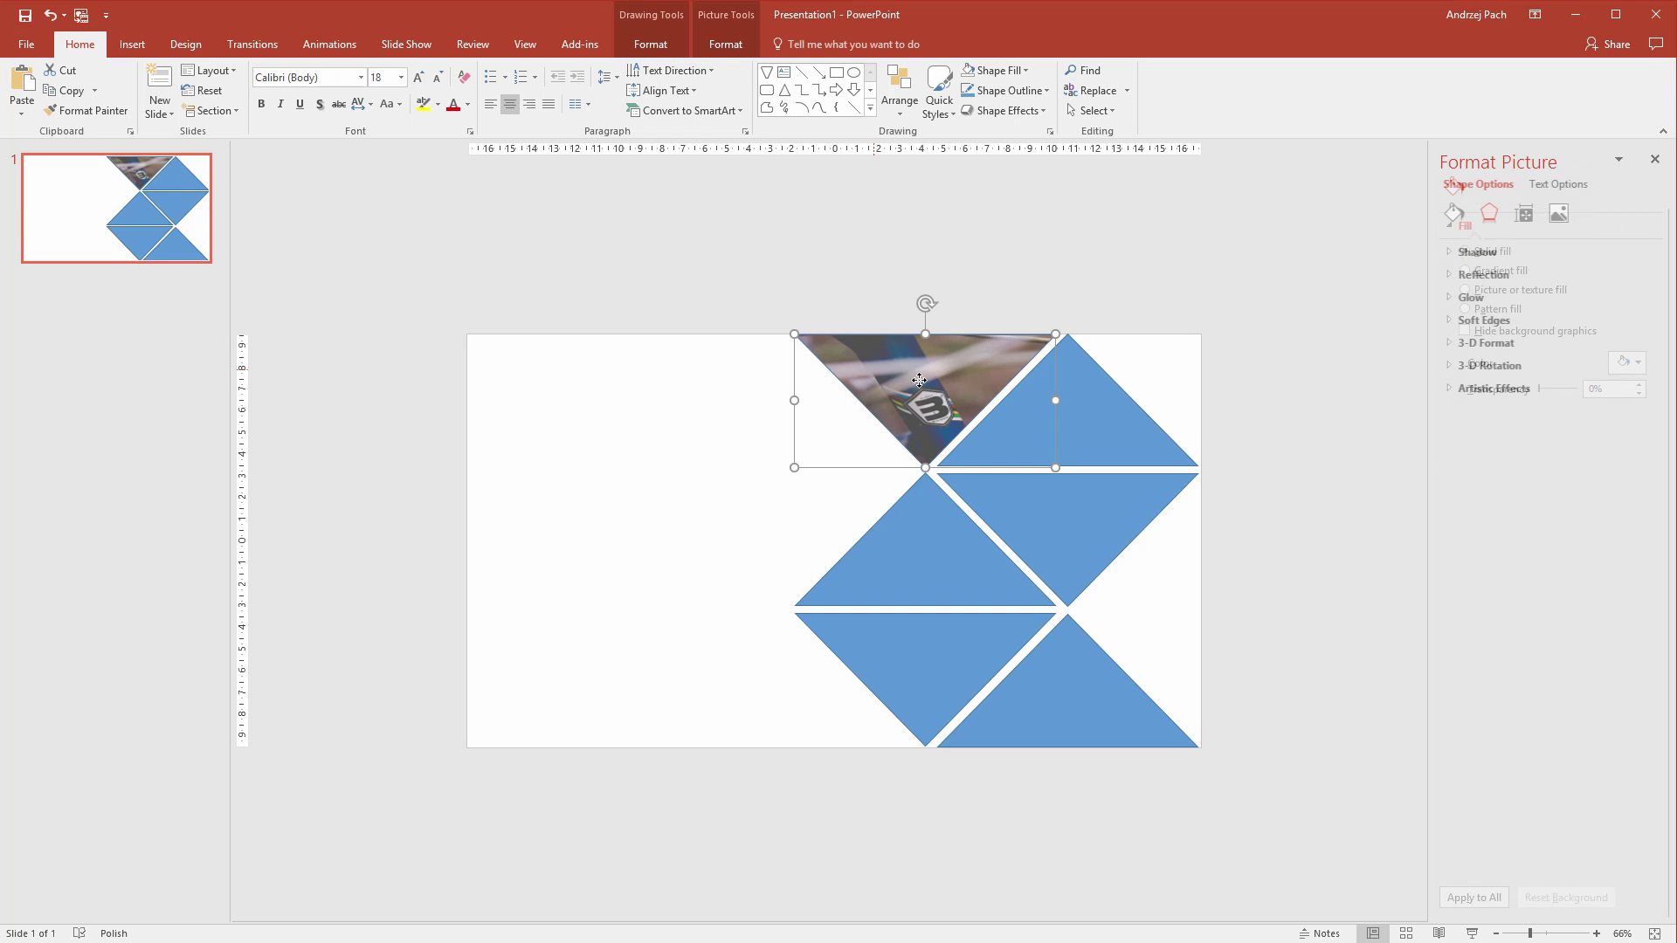
Step: Crop the 3.jpeg photo, enlarging and shifting it so the number plate fills the top triangle
left_click(724, 46)
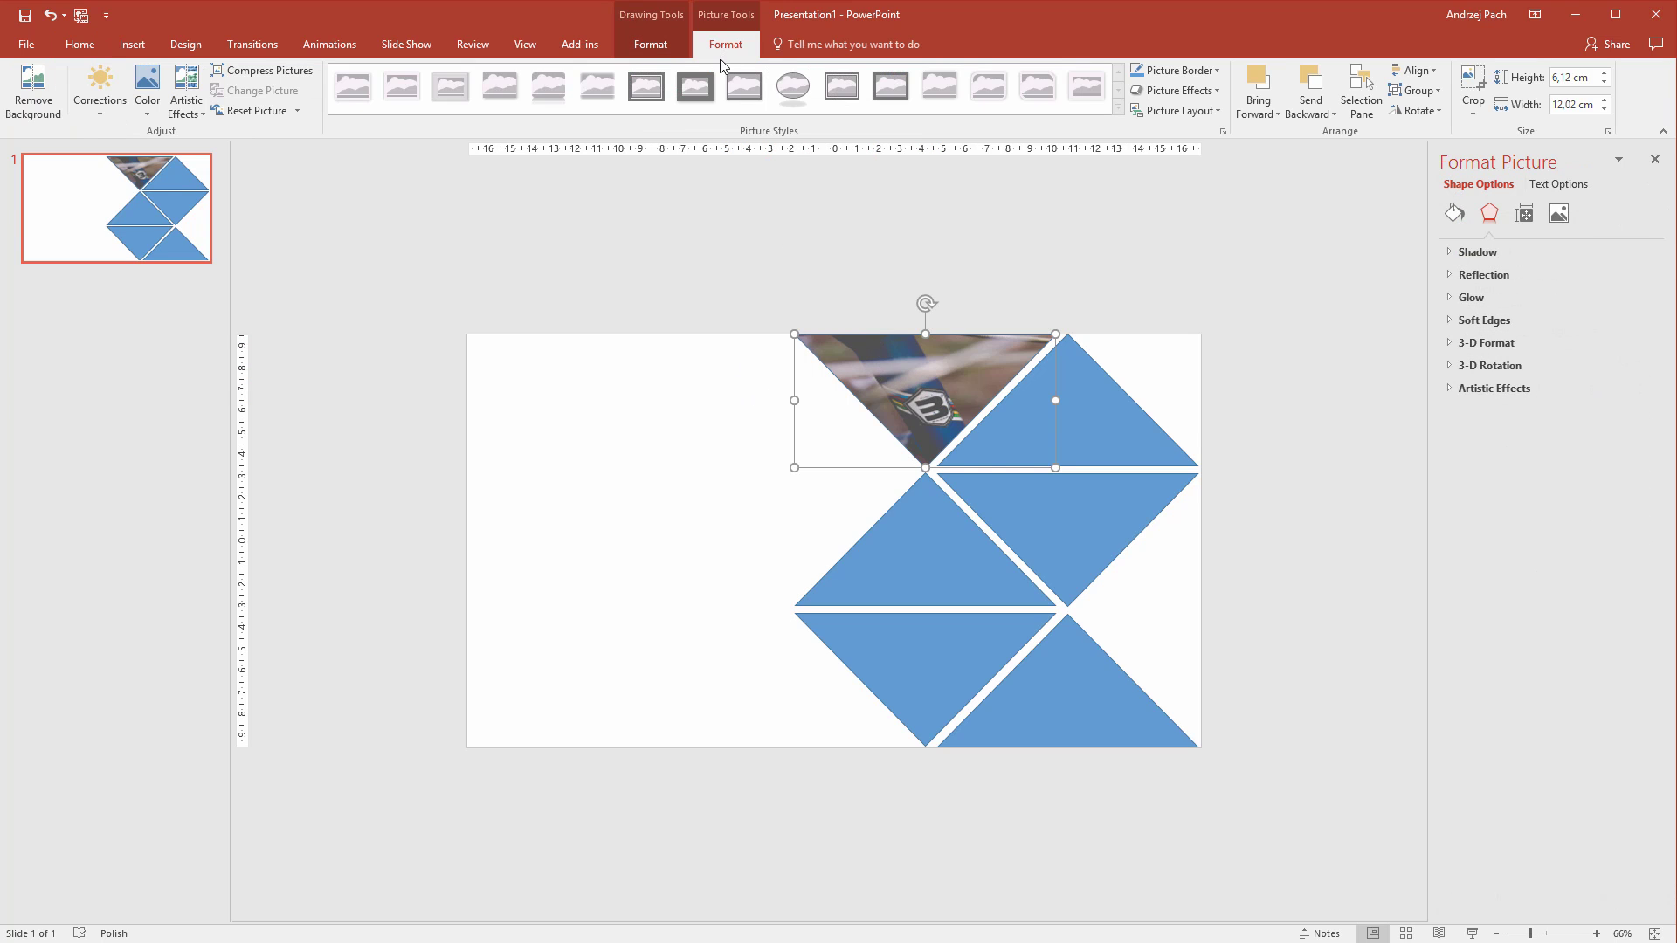
left_click(1473, 80)
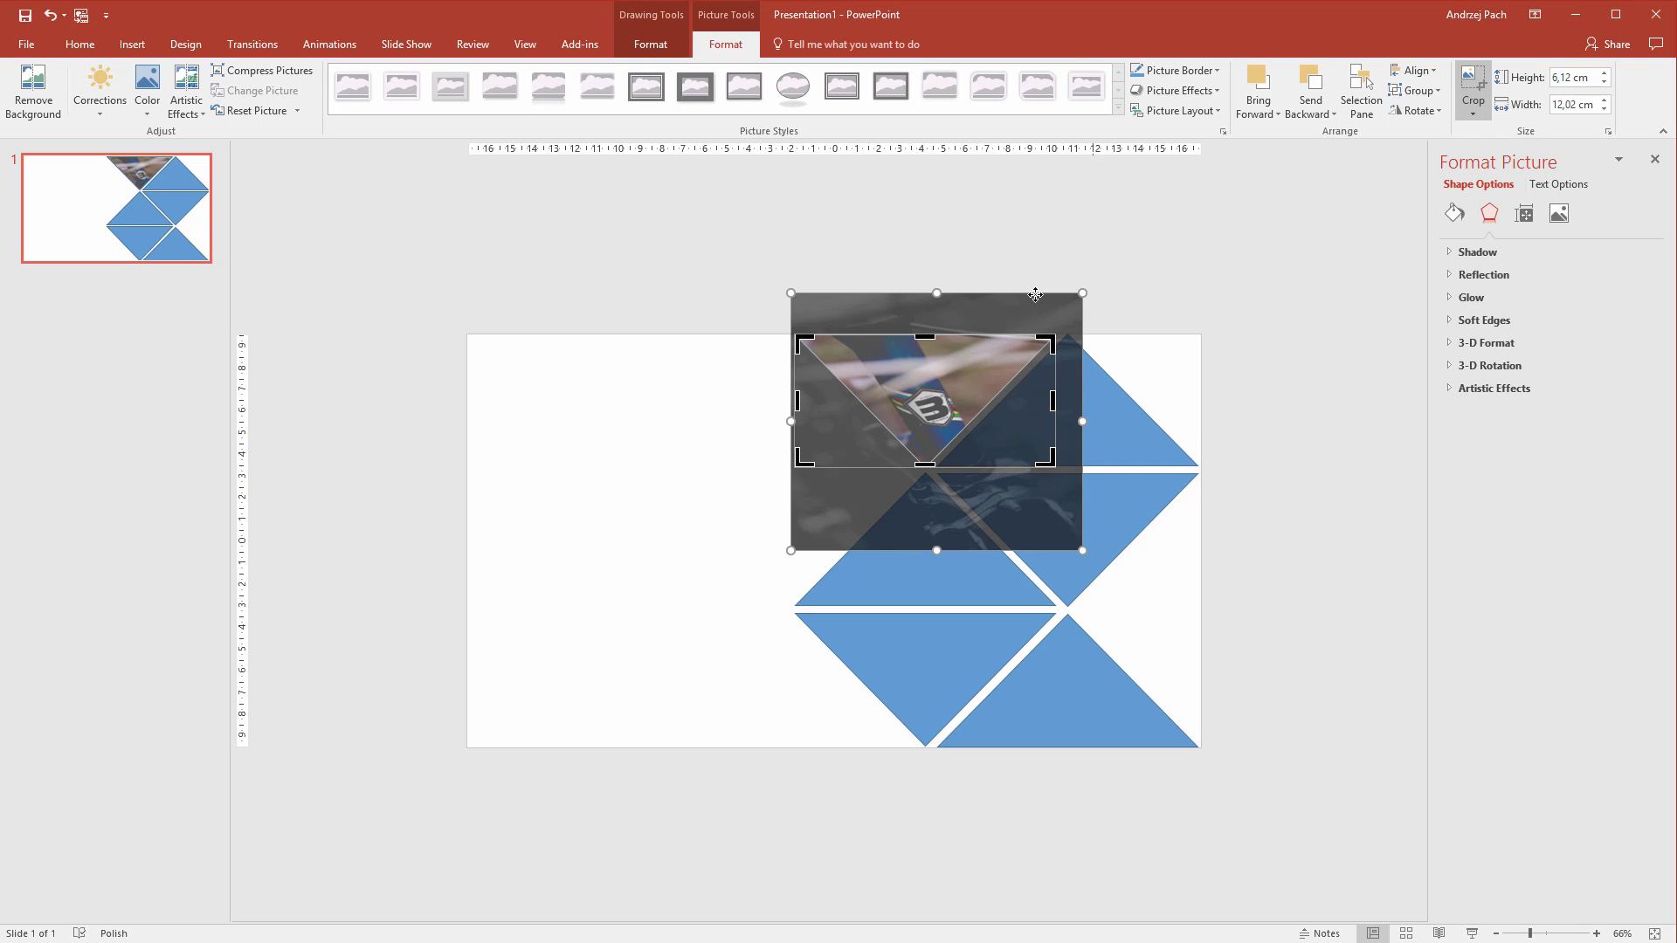
left_click_drag(1081, 425, 1038, 423)
left_click_drag(916, 552, 915, 684)
left_click_drag(952, 480, 955, 499)
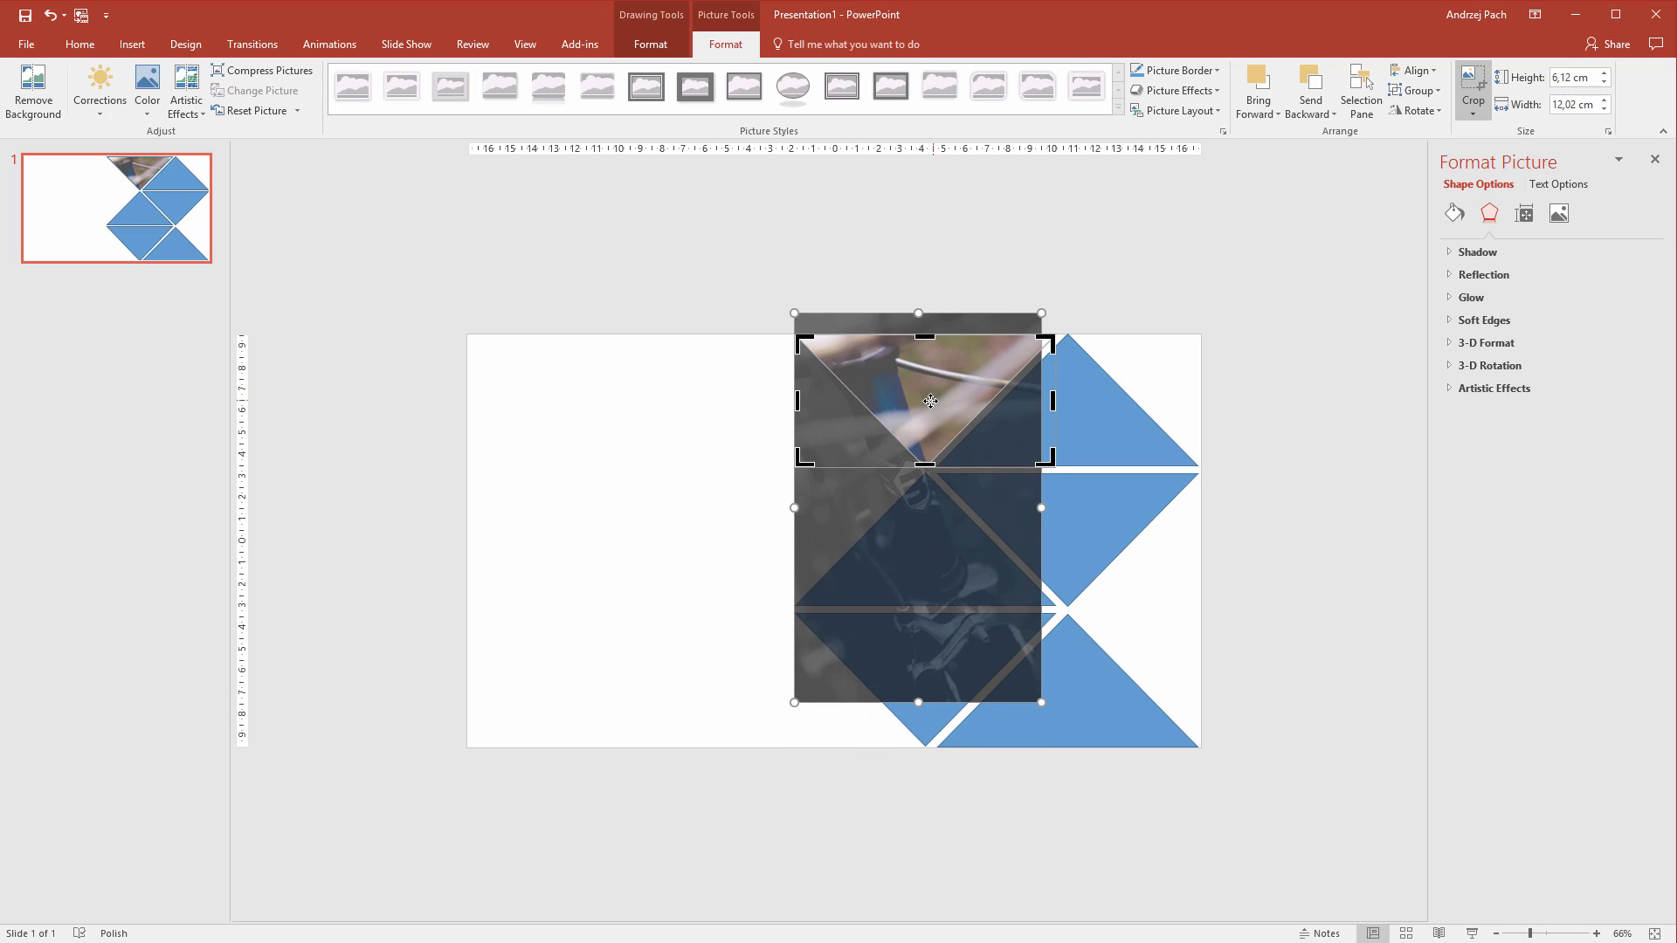
left_click_drag(931, 400, 925, 255)
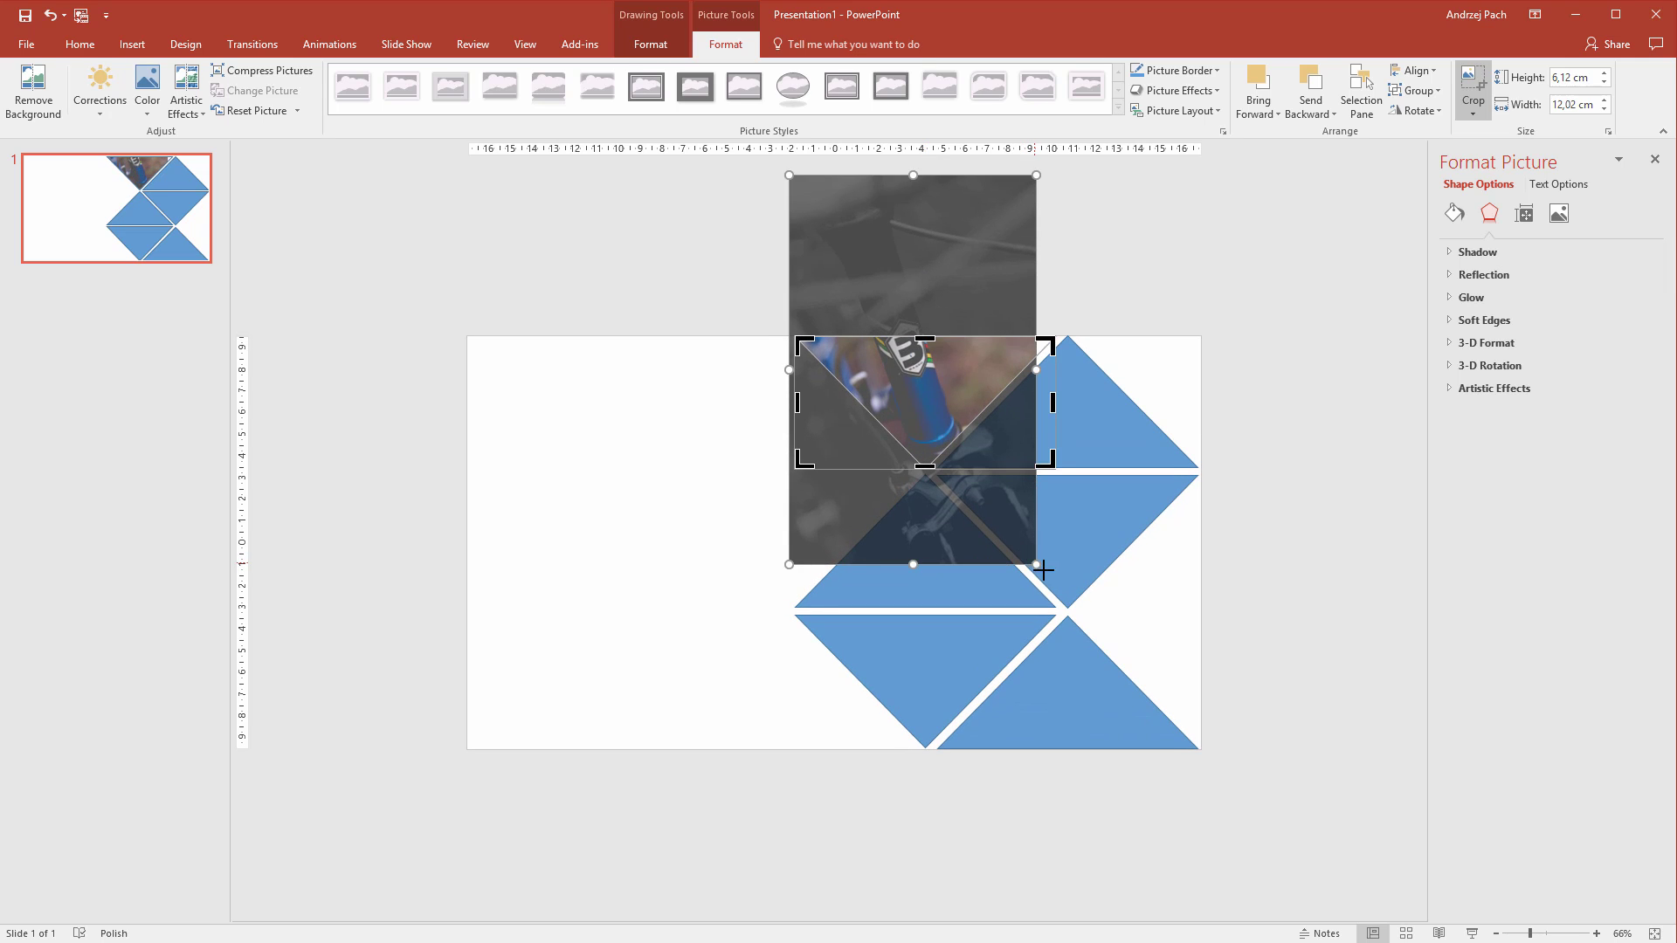
left_click_drag(1043, 569, 1058, 599)
left_click_drag(923, 384, 933, 385)
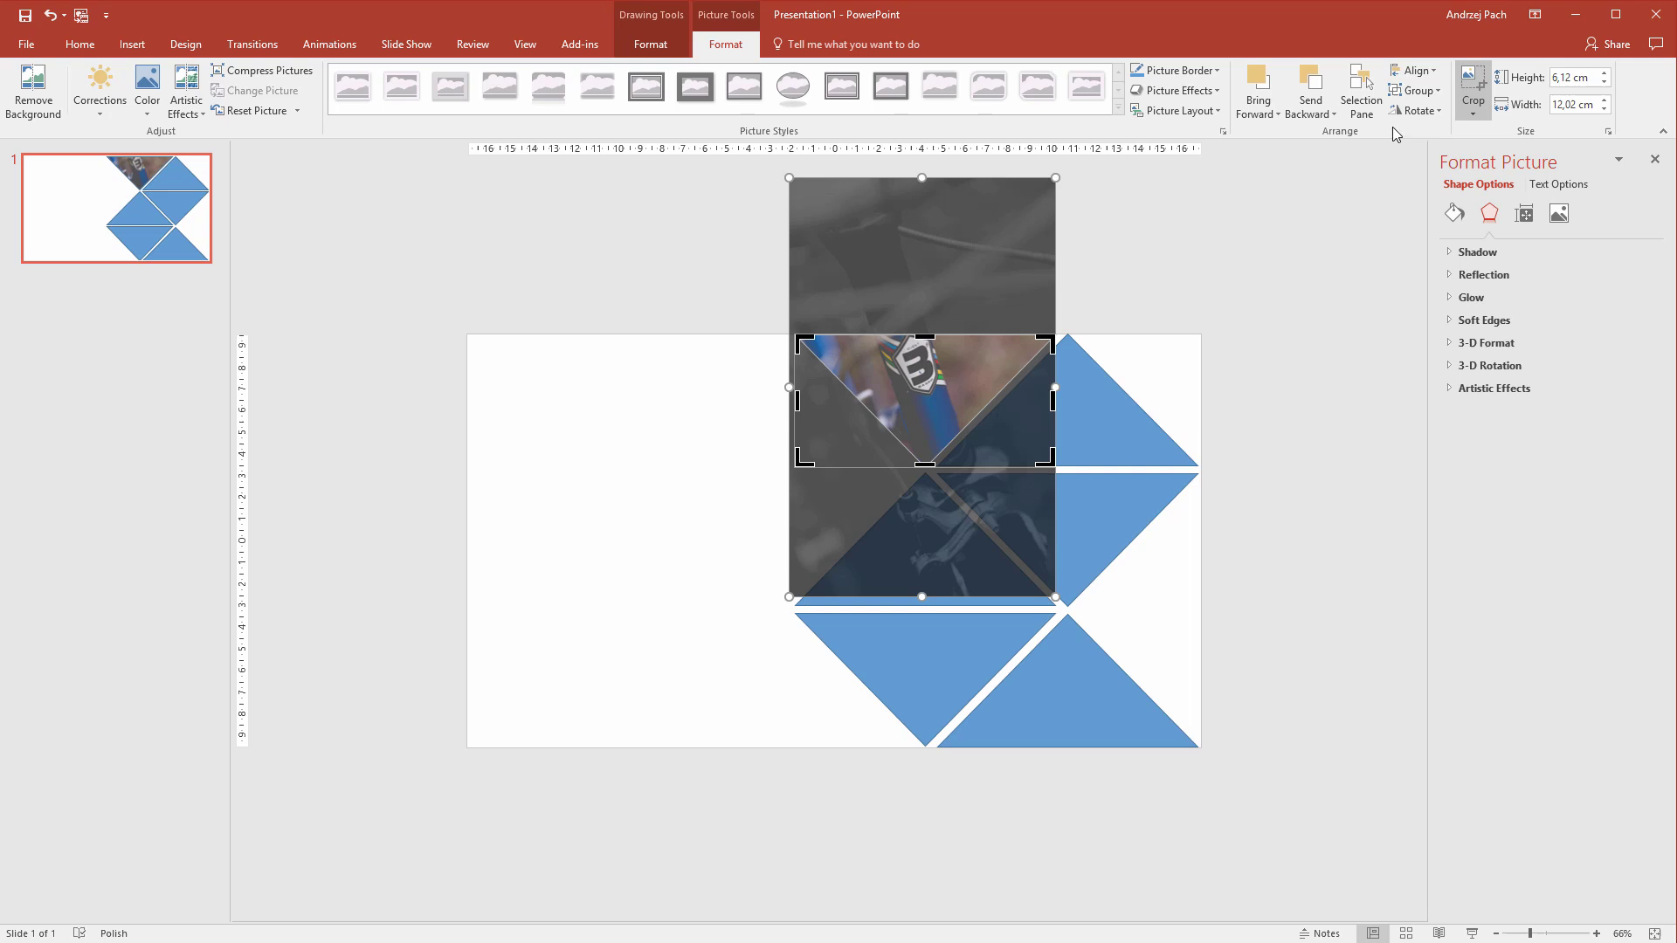
Step: Fill the middle-right triangle with the 1288.jpeg dog photo
left_click(1241, 432)
left_click(1072, 552)
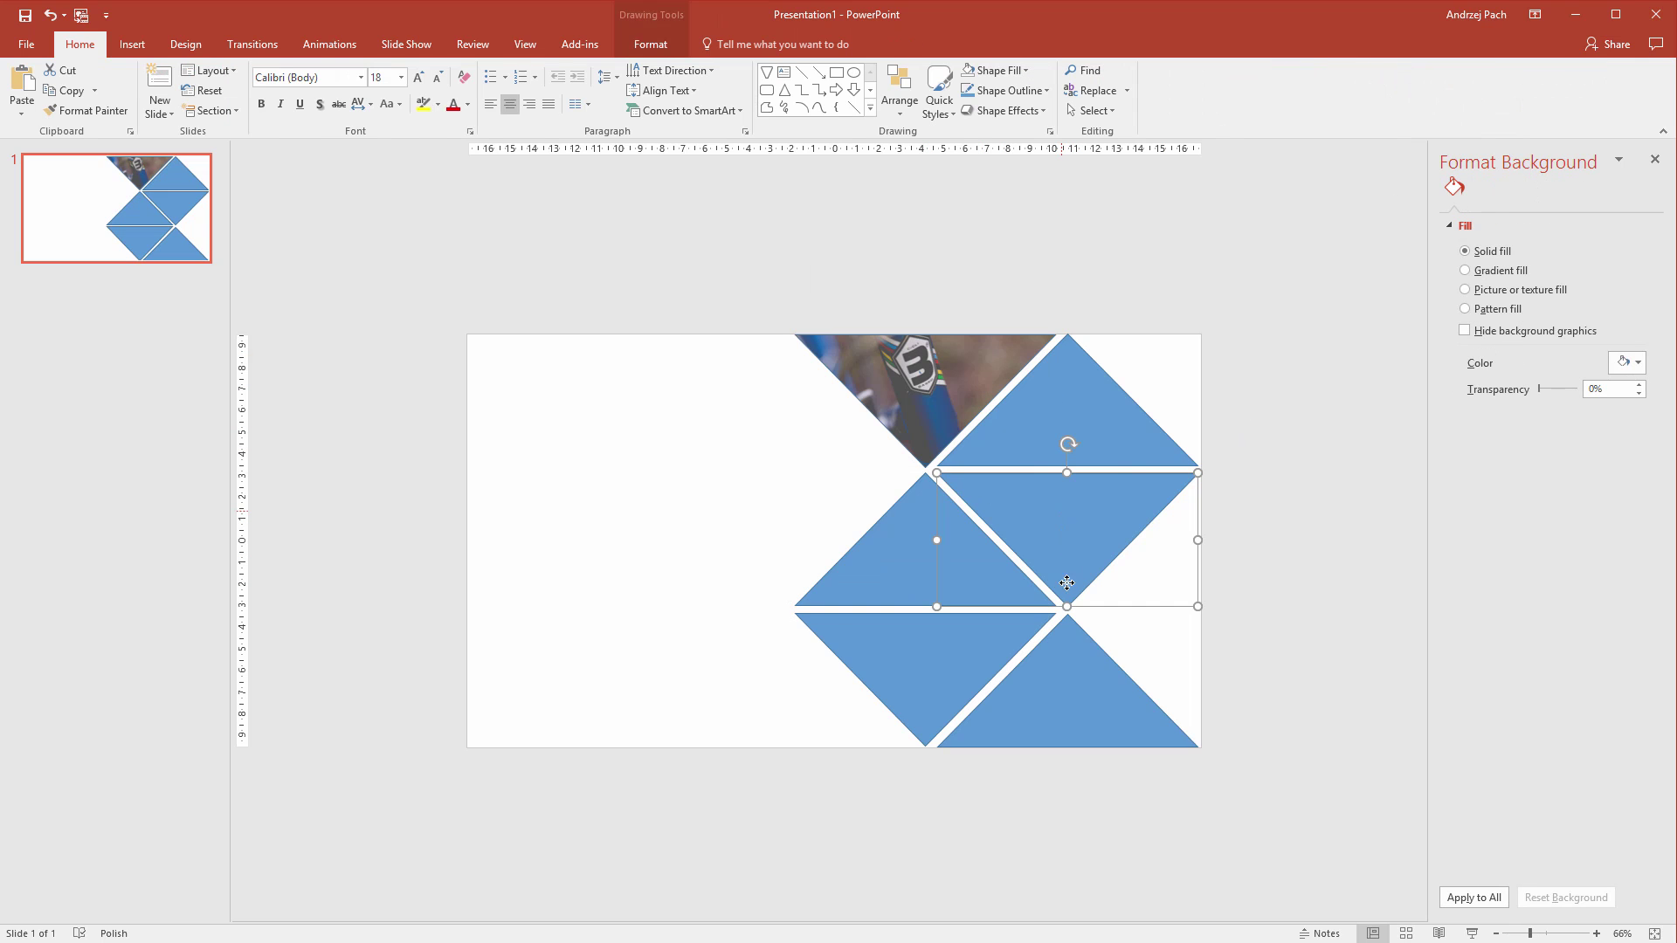
left_click(1511, 342)
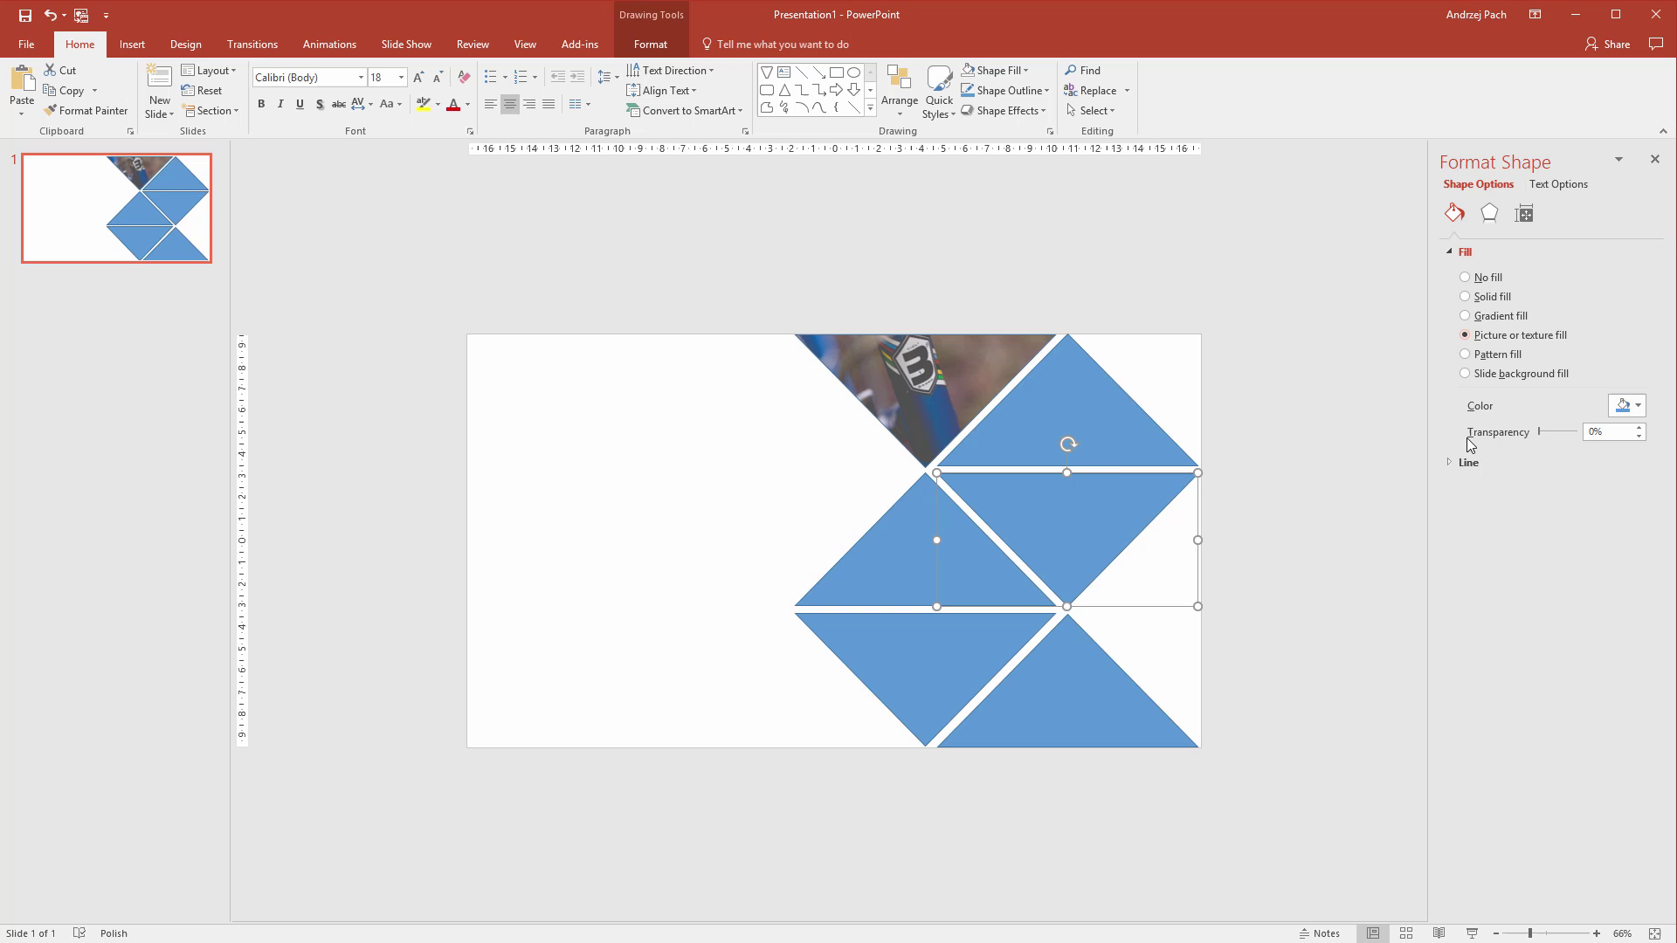
left_click(1486, 423)
double_click(306, 153)
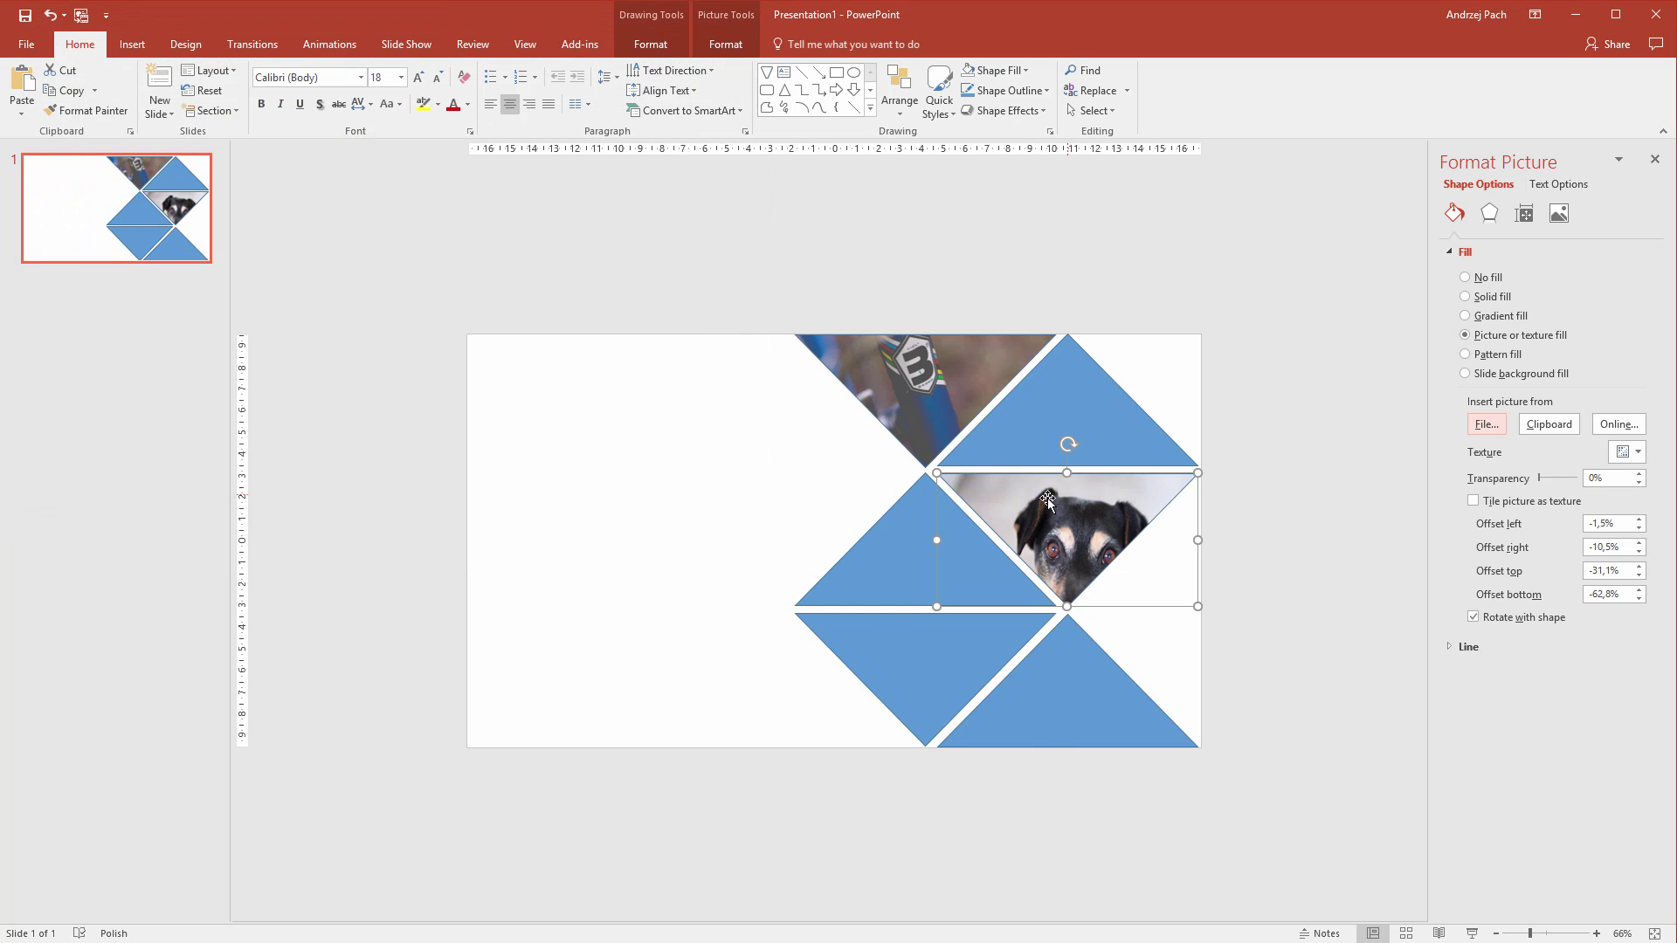
Step: Crop and reposition the dog photo so the dog's face fills the triangle
left_click(726, 44)
left_click(1474, 83)
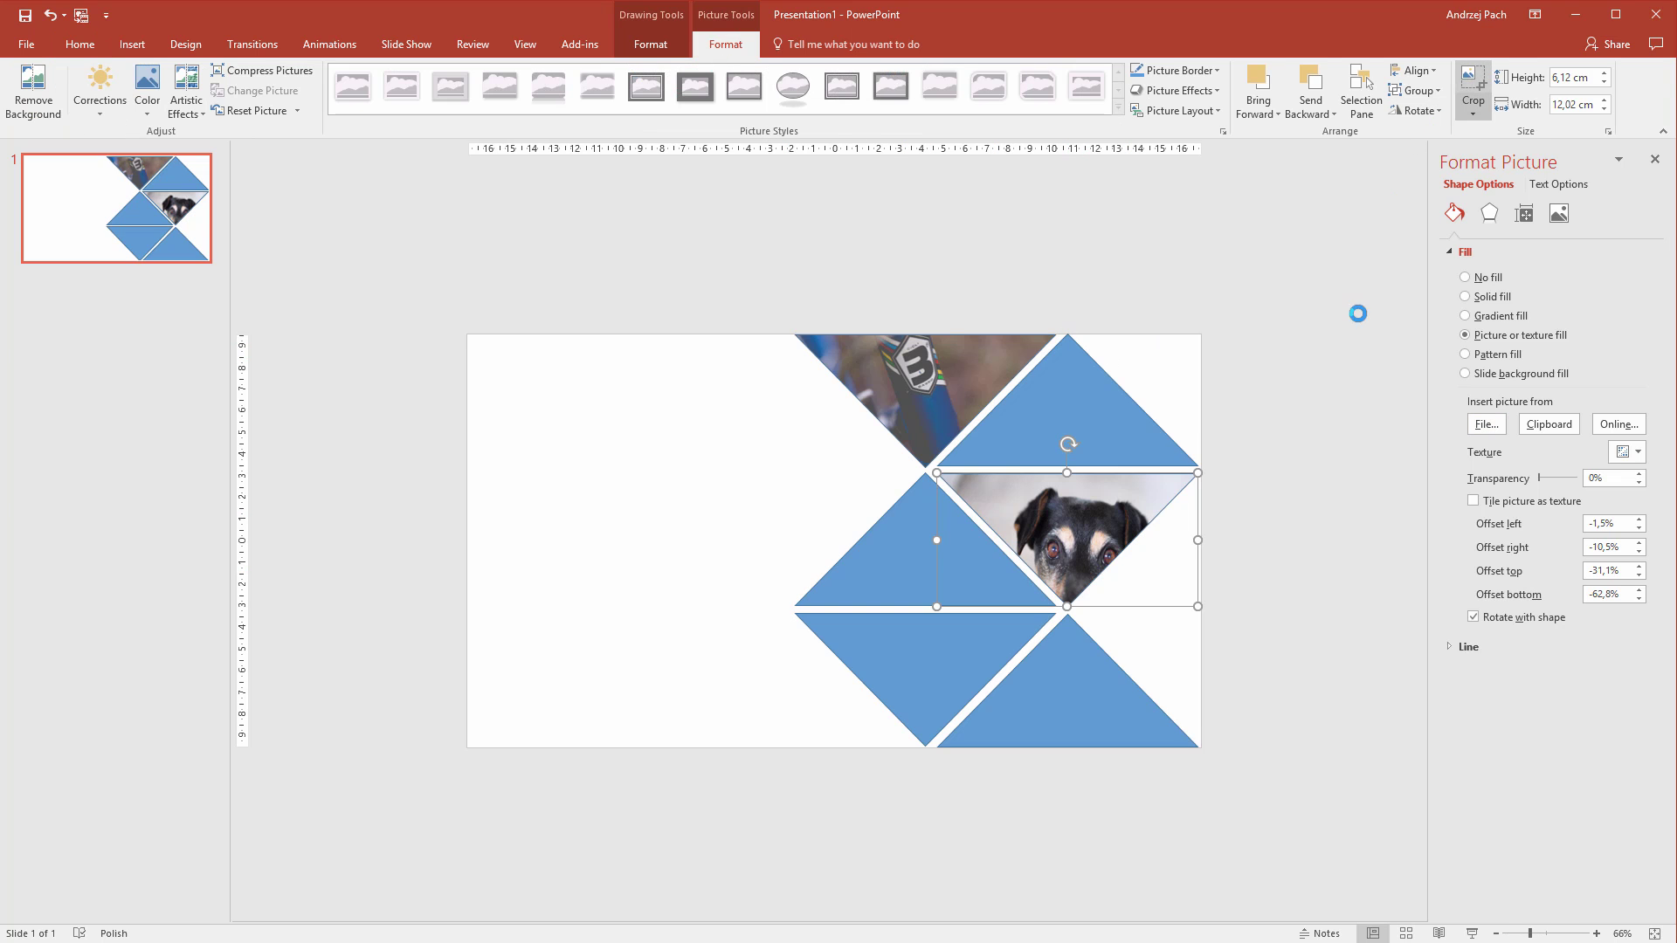
mouse_move(1058, 514)
left_mouse_down()
mouse_move(1078, 477)
mouse_move(1046, 464)
mouse_move(1047, 502)
mouse_move(1079, 514)
left_mouse_up()
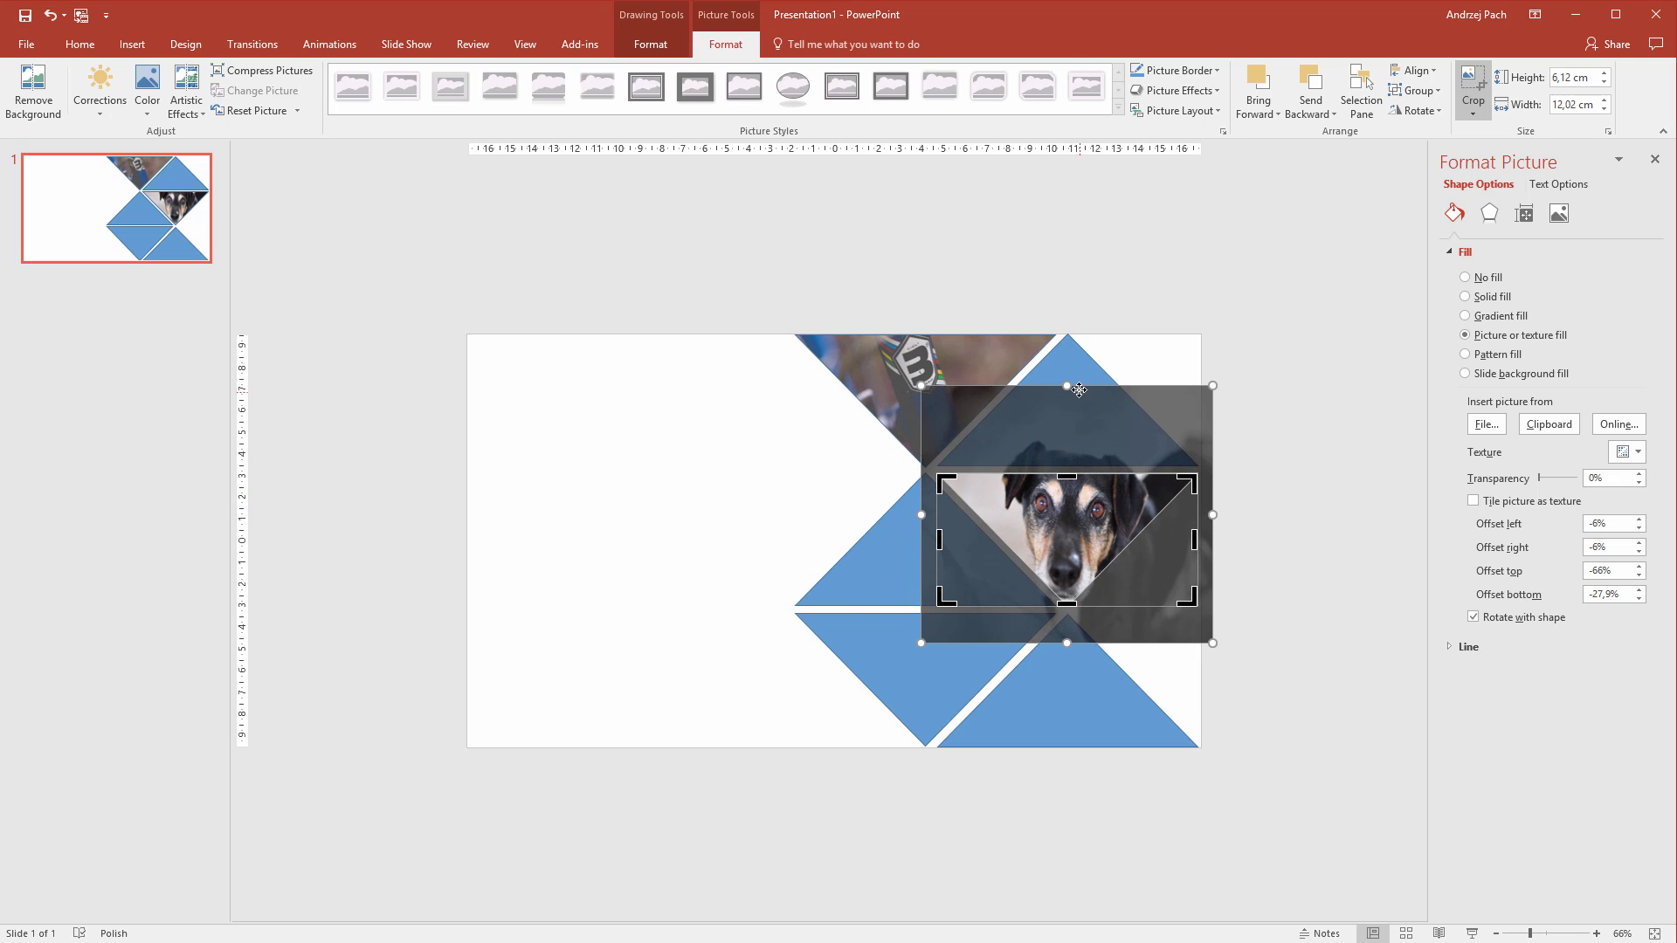
left_click_drag(1066, 385, 1055, 439)
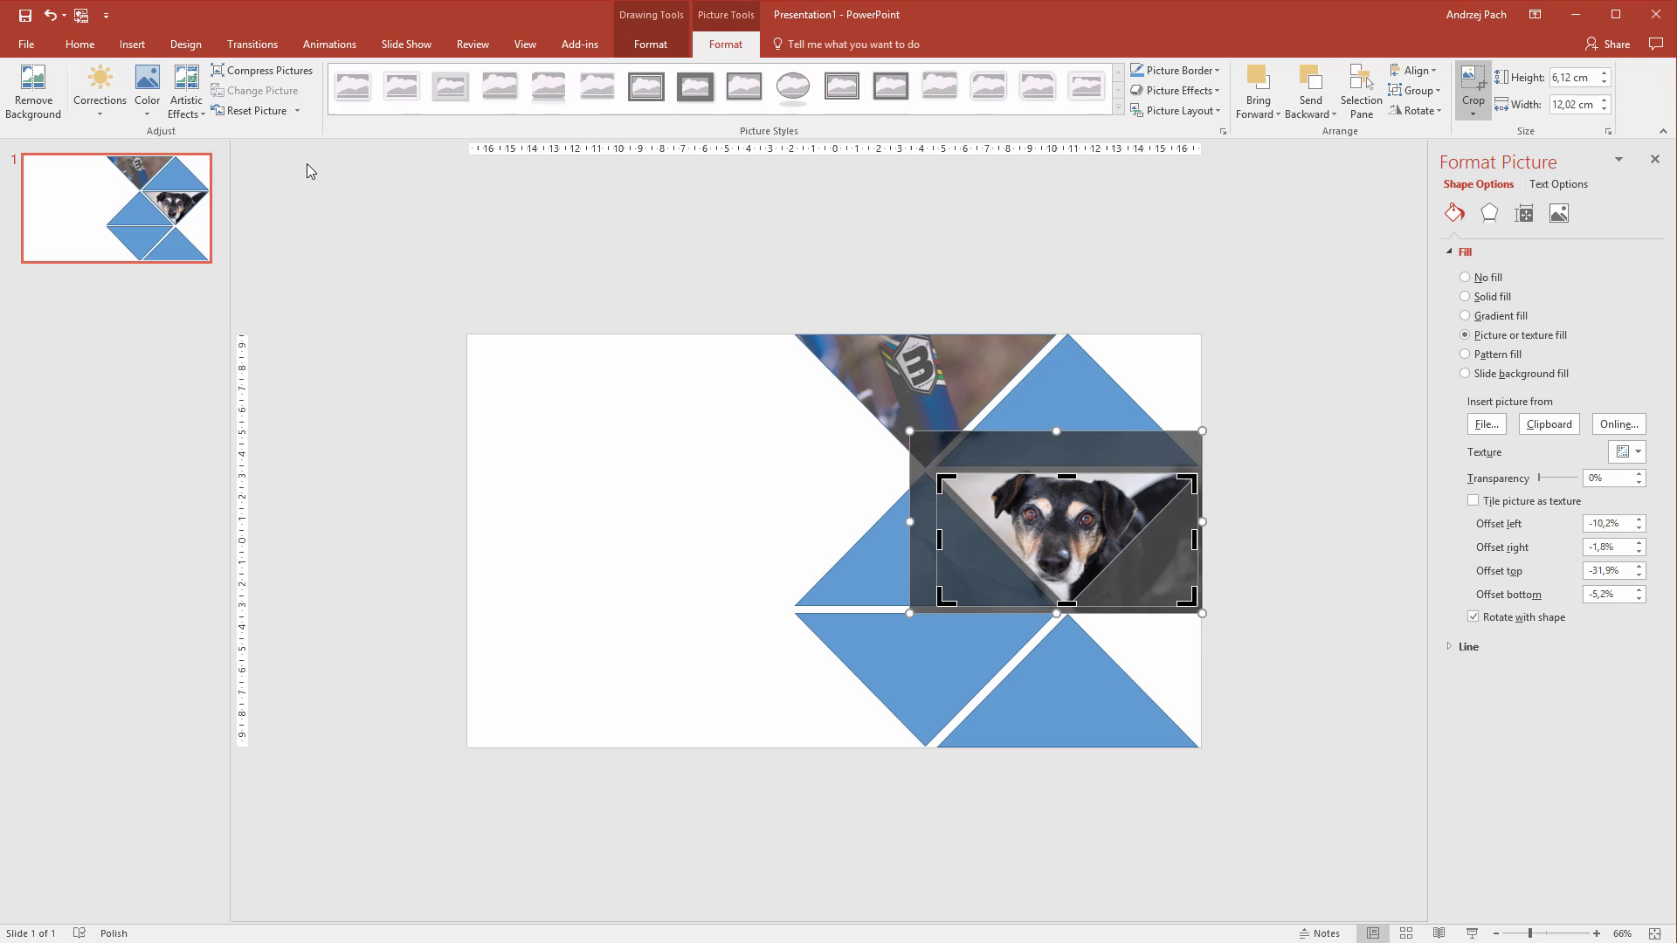
left_click(296, 111)
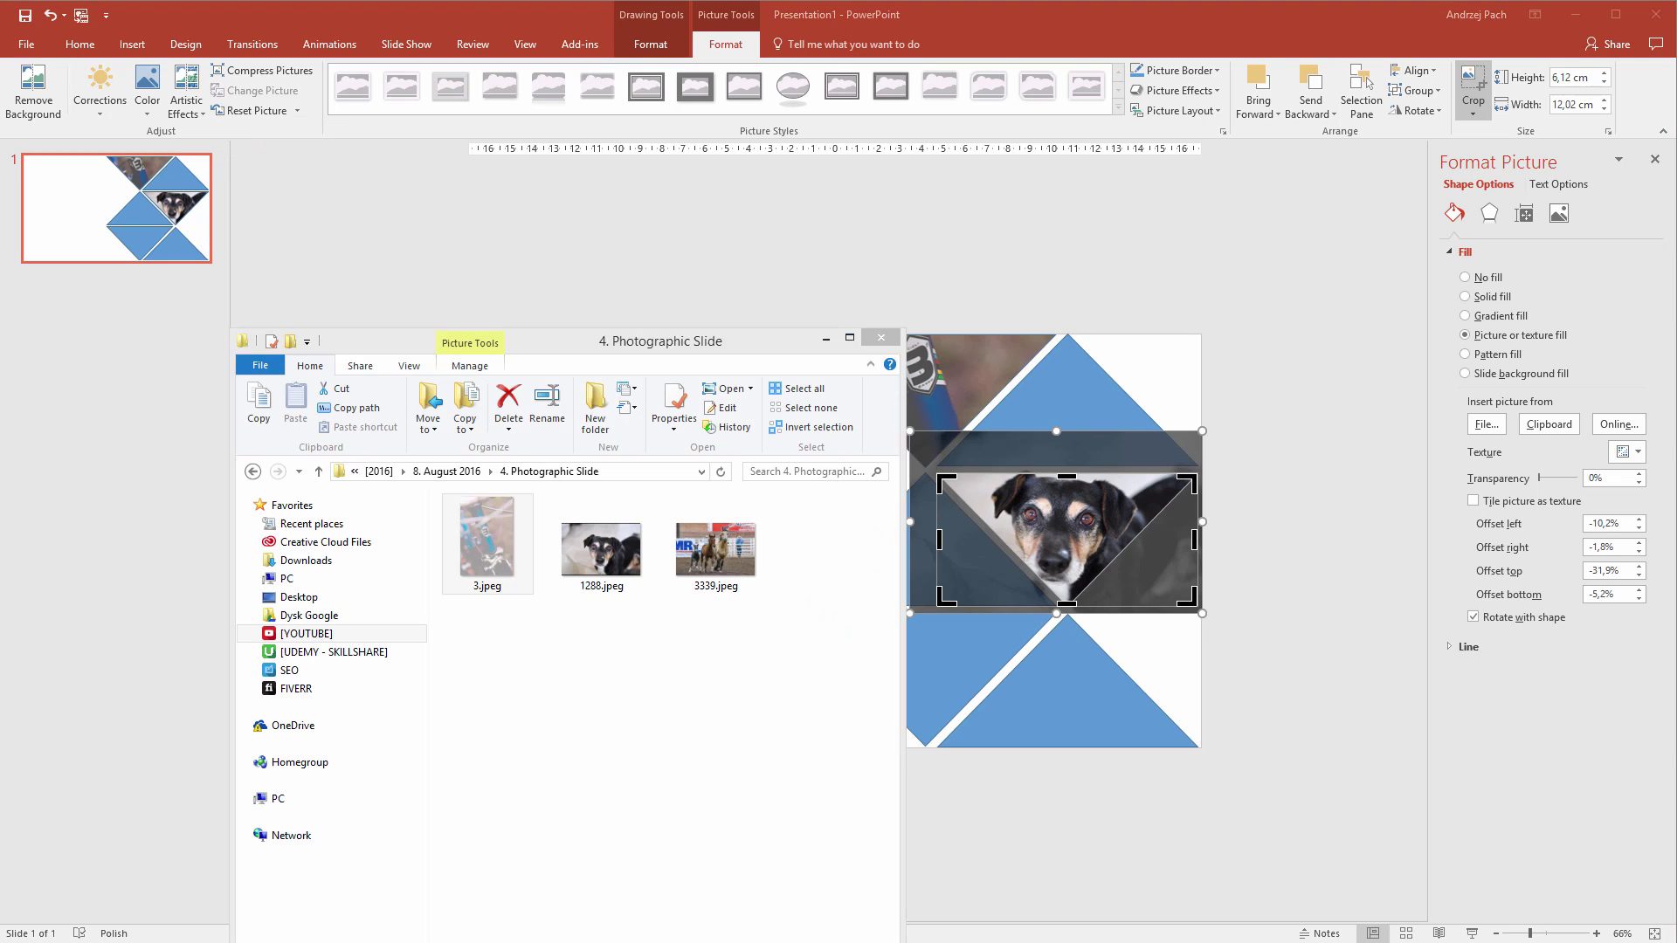
left_click(205, 939)
left_click_drag(629, 590, 807, 255)
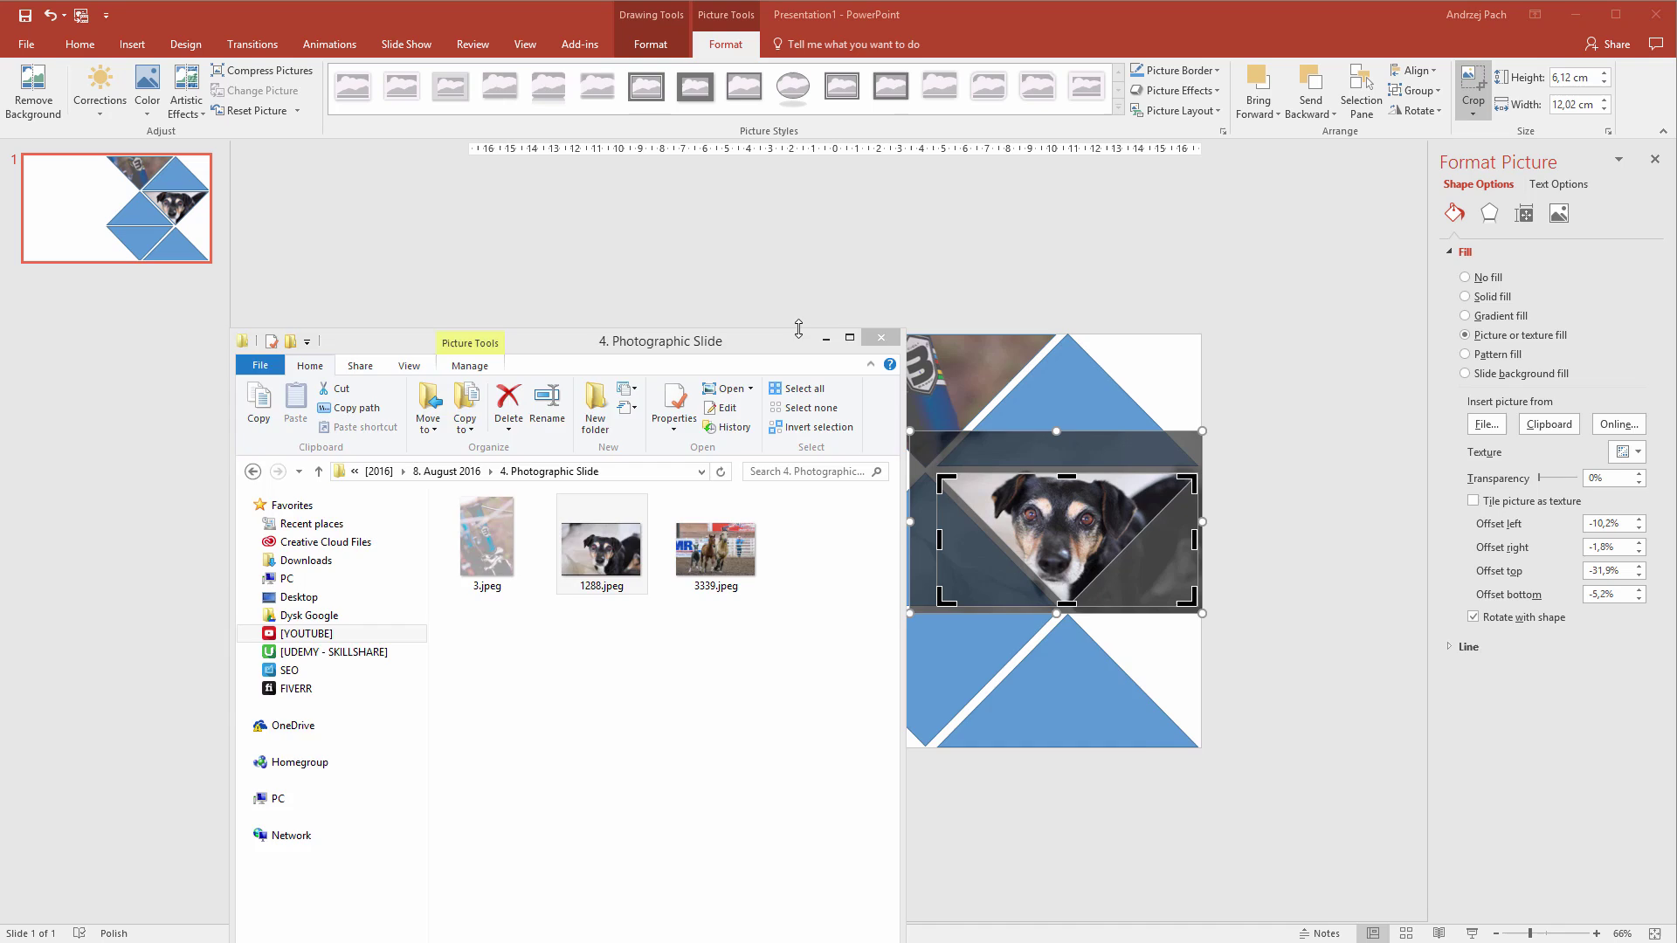
left_click_drag(602, 541, 637, 379)
left_click_drag(1082, 724, 734, 613)
left_click_drag(734, 506, 600, 521)
left_click(296, 112)
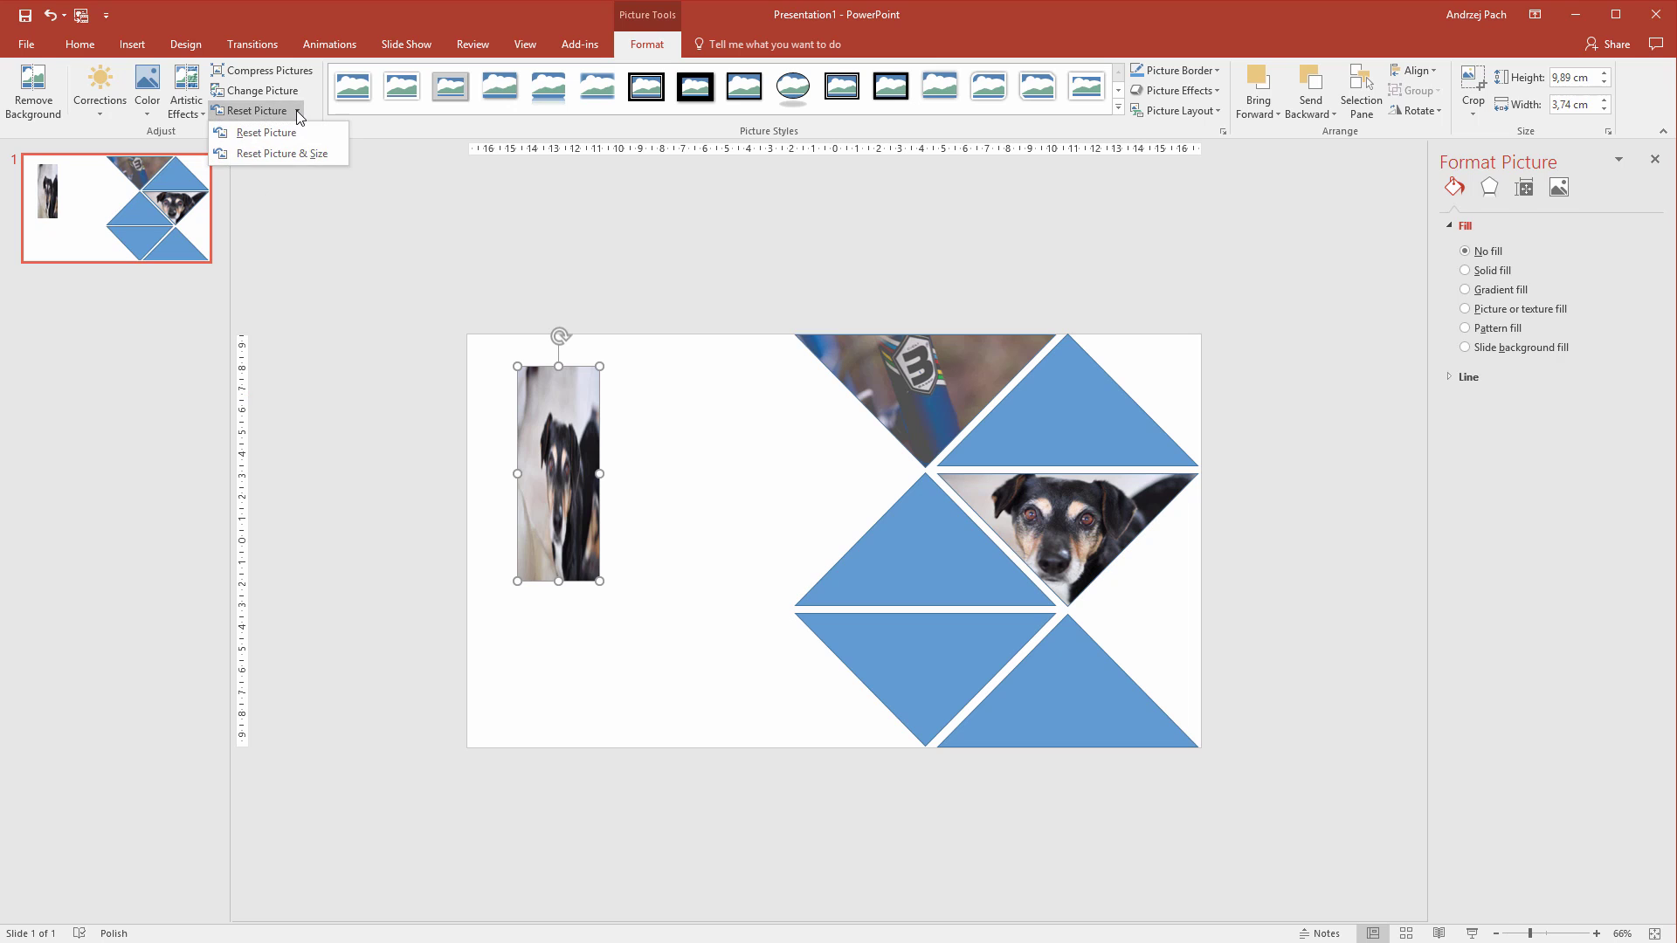
left_click(281, 153)
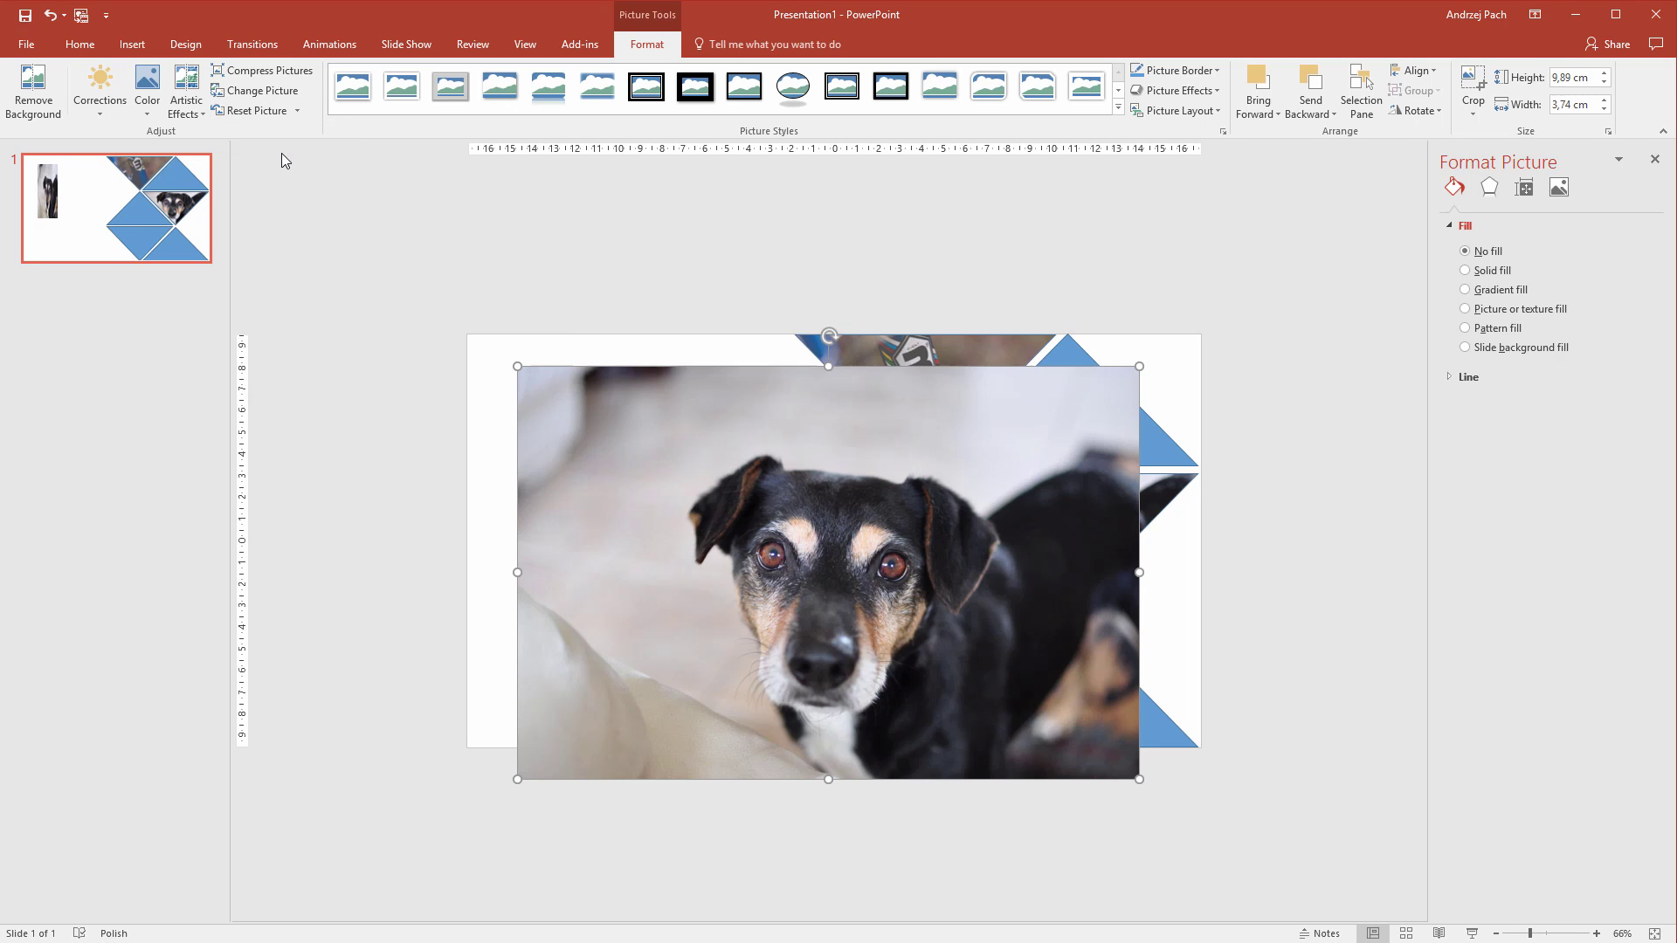
scroll(1092, 599, "down", 3)
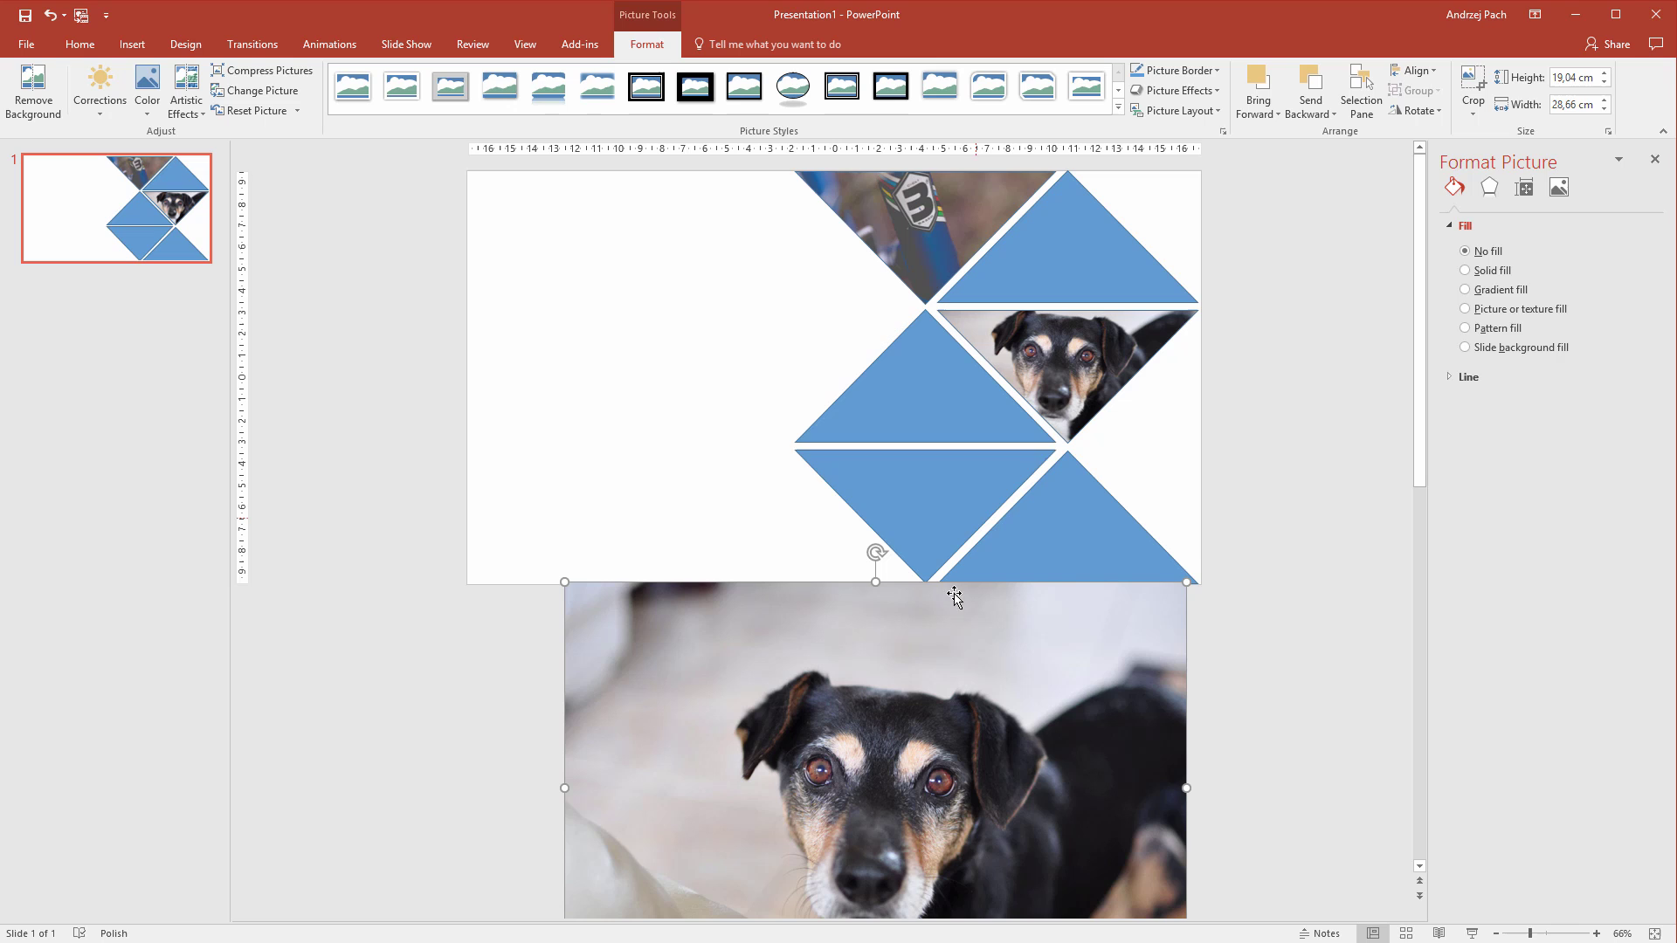
scroll(874, 545, "down", 2)
left_click_drag(800, 721, 467, 537)
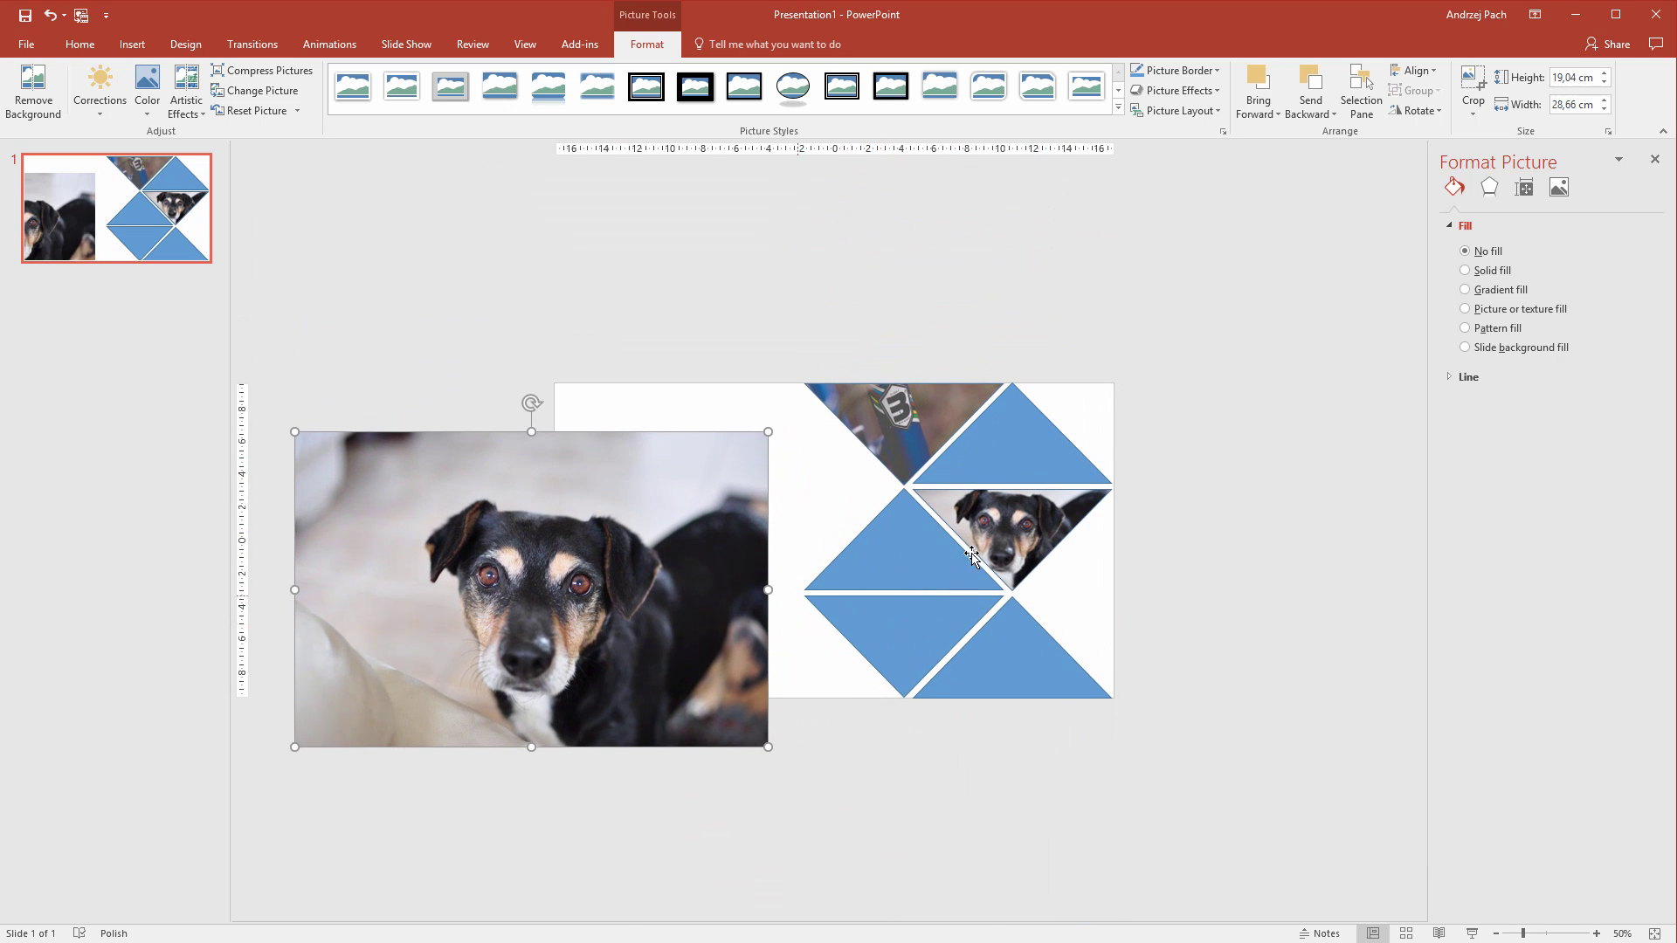
key("Delete")
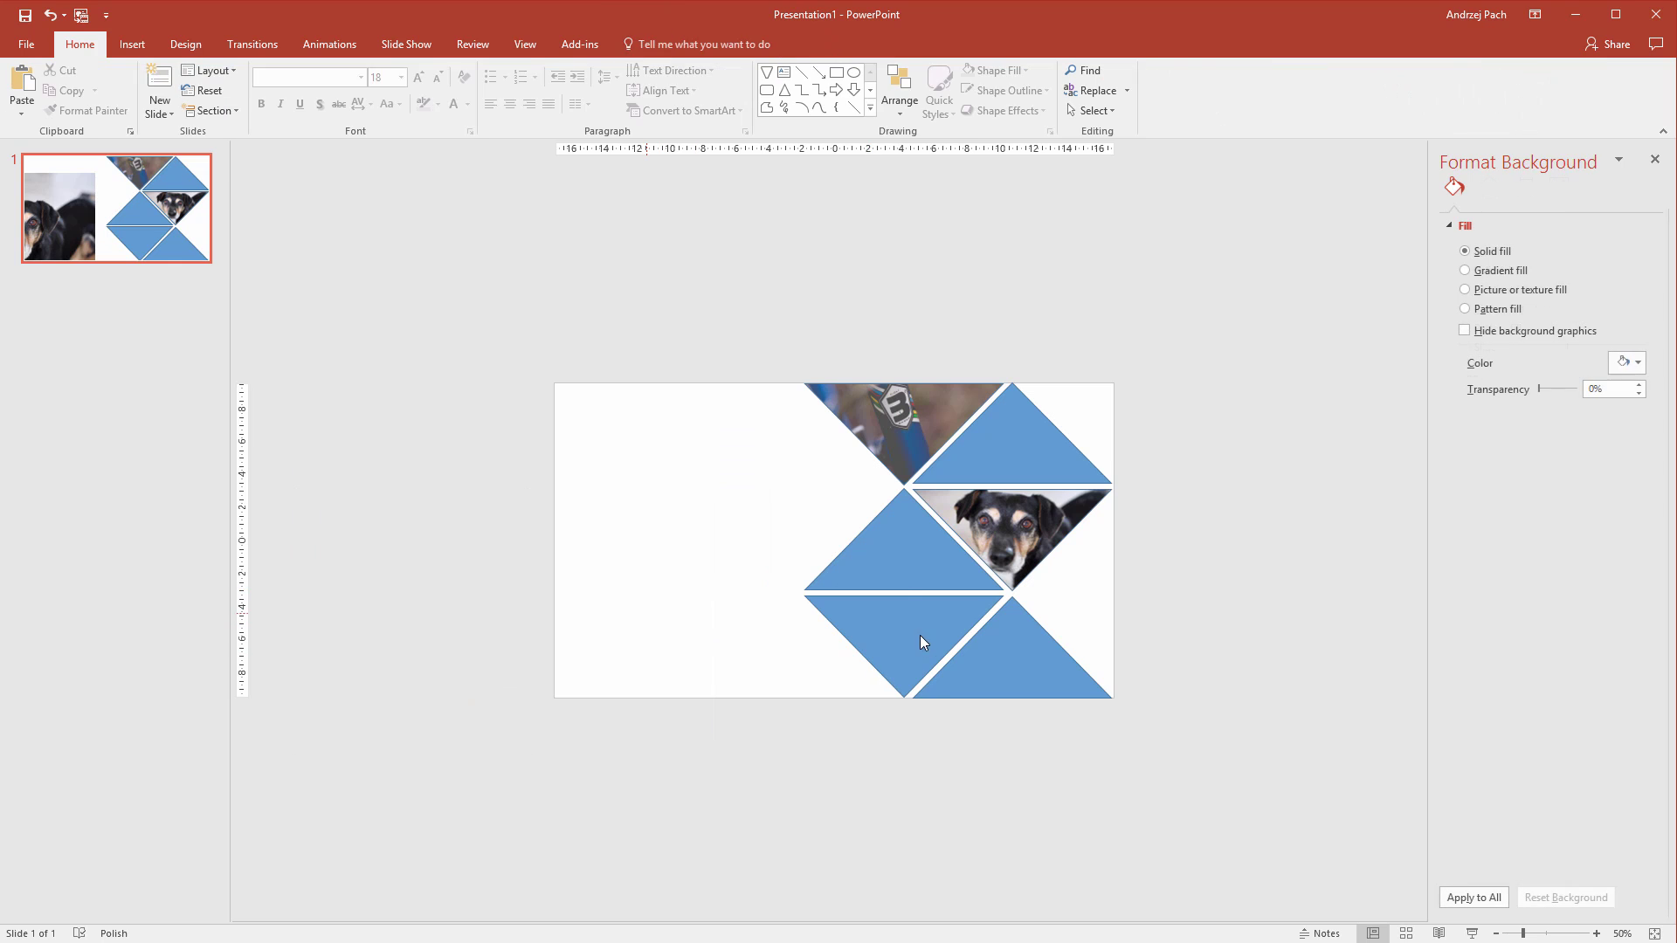
Step: Fill the bottom-left triangle with the 3339.jpeg horses photo
left_click(920, 636)
left_click(1510, 335)
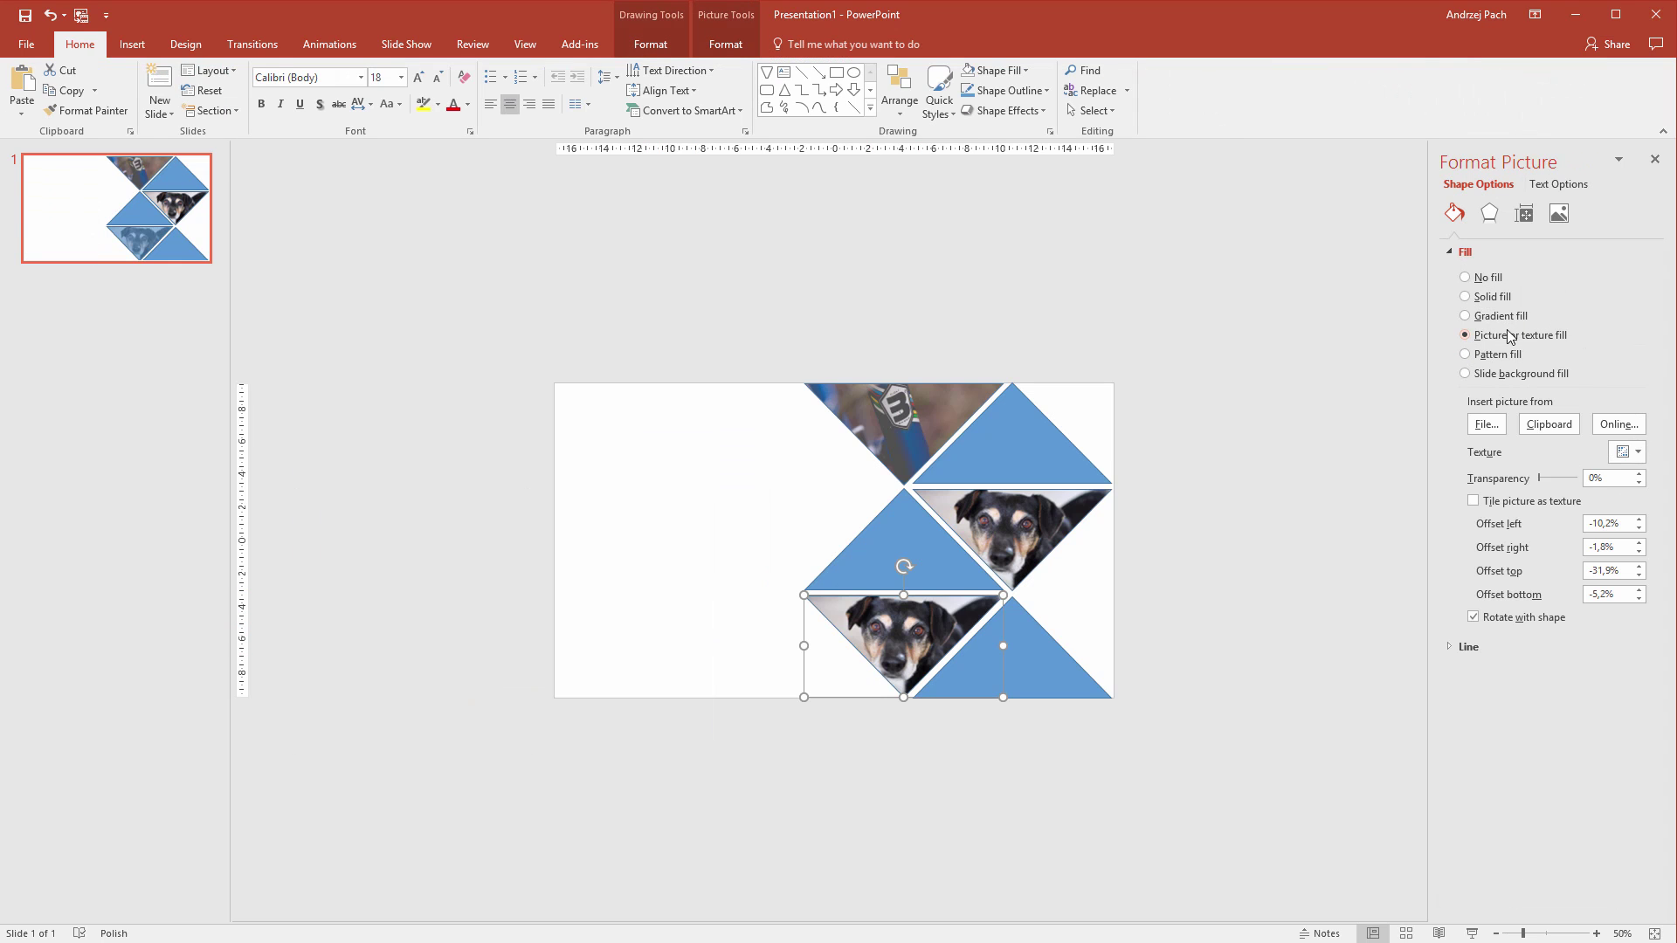
left_click(1487, 425)
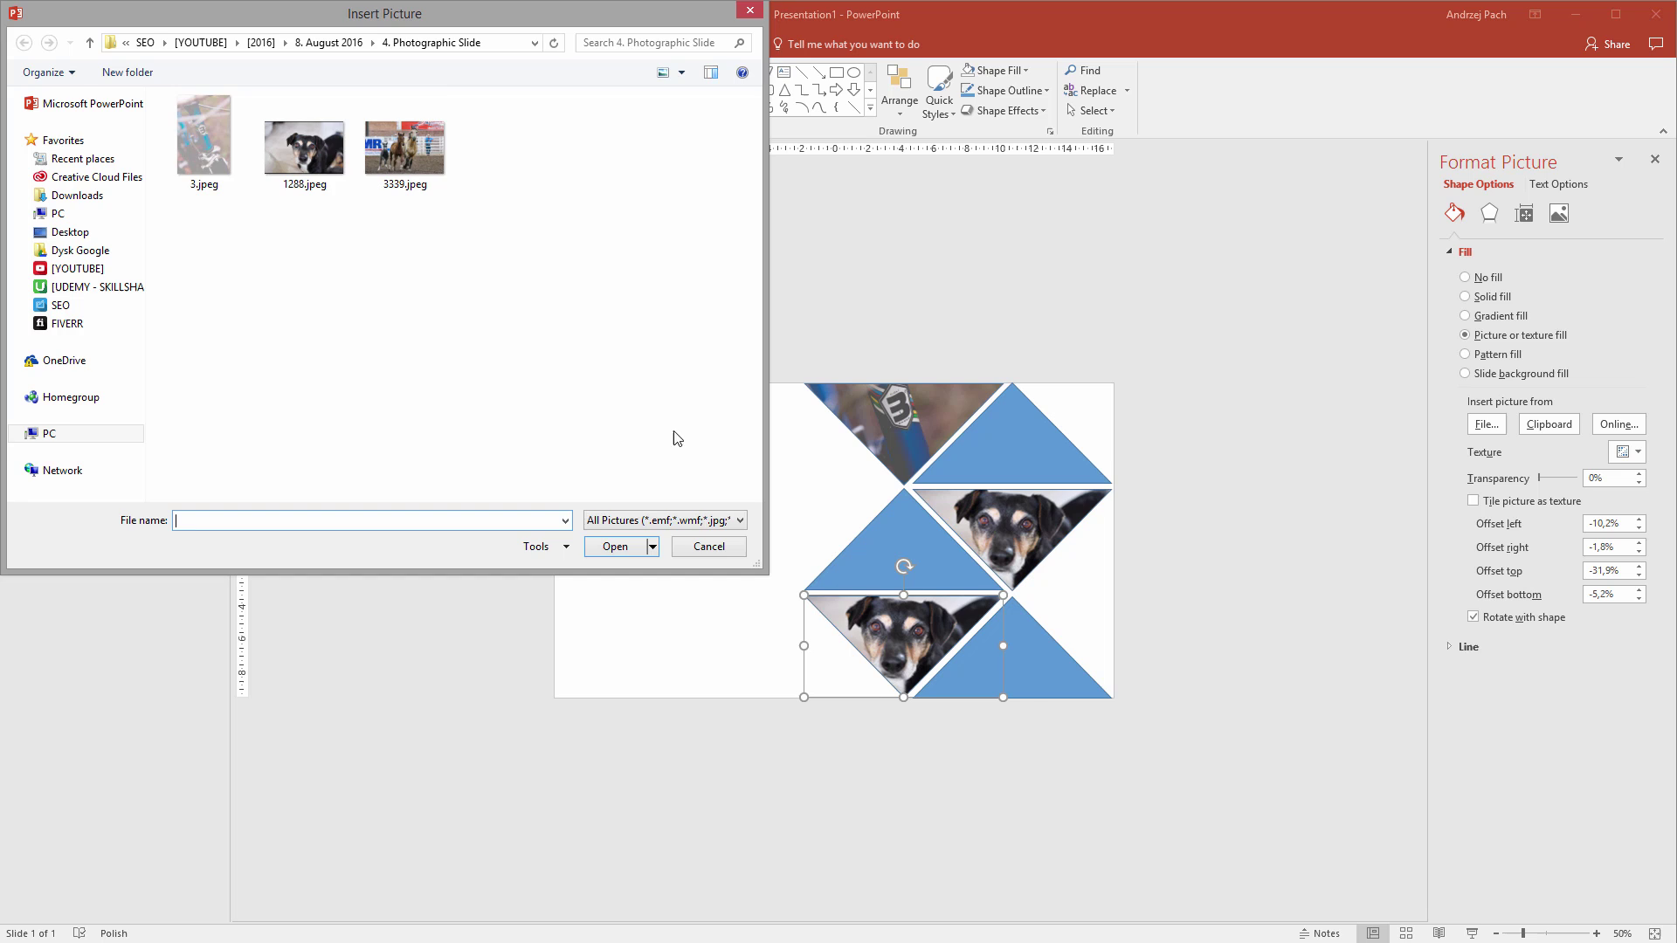
double_click(410, 149)
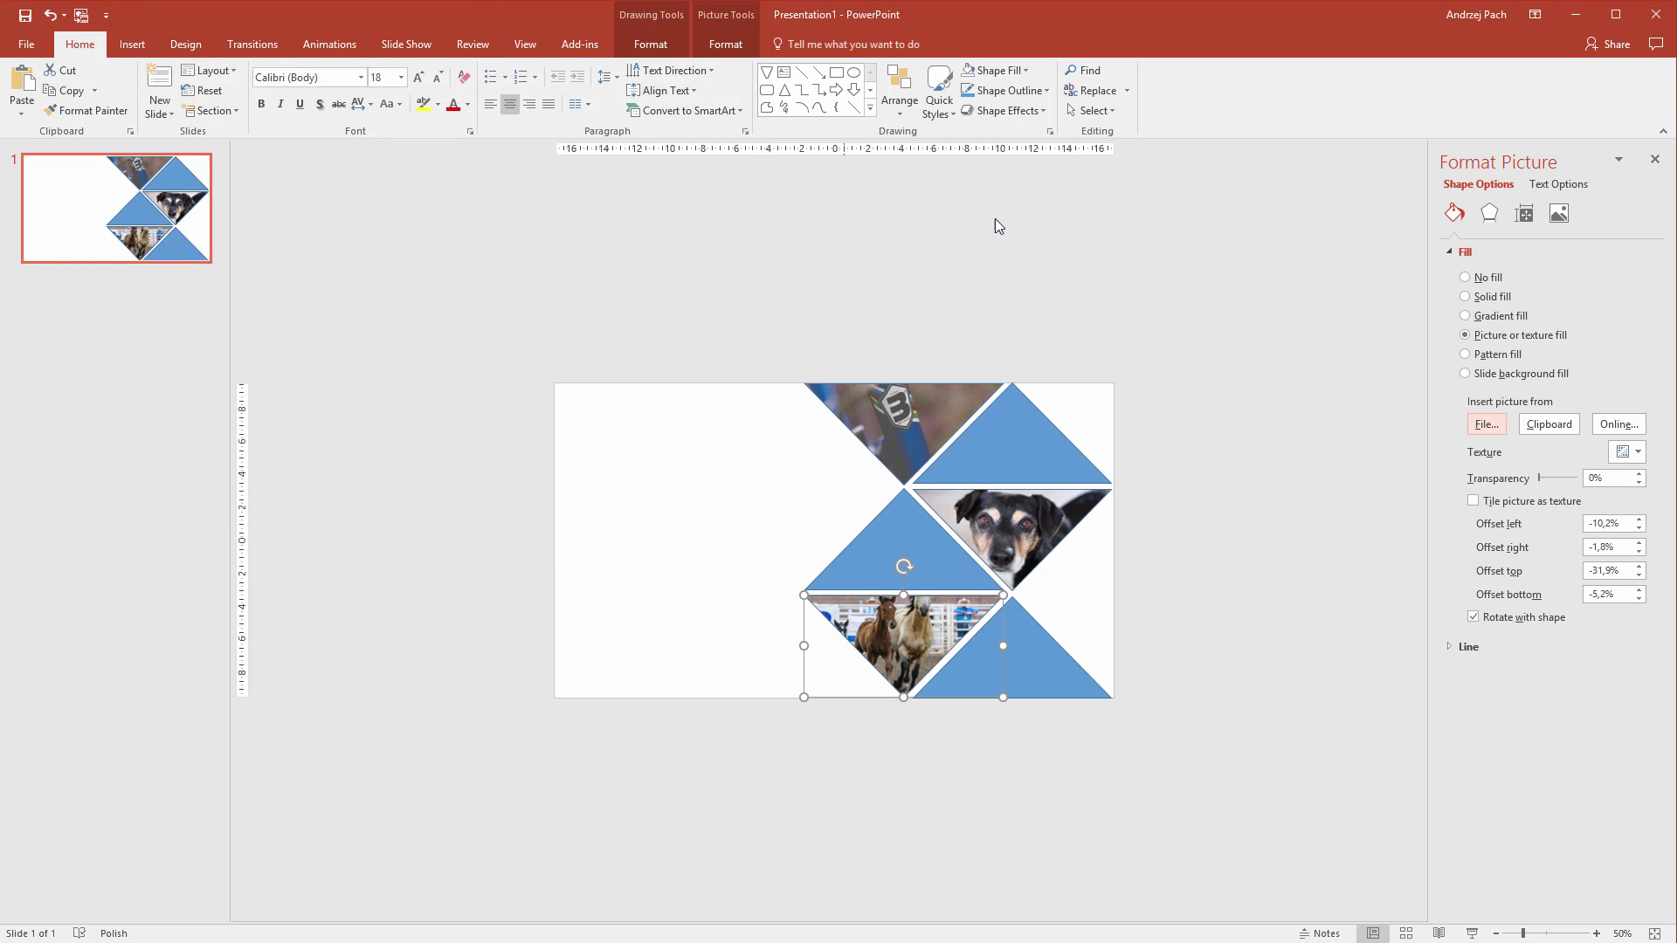
Step: Crop and shift the horse photo so both horses sit inside the triangle
left_click(733, 46)
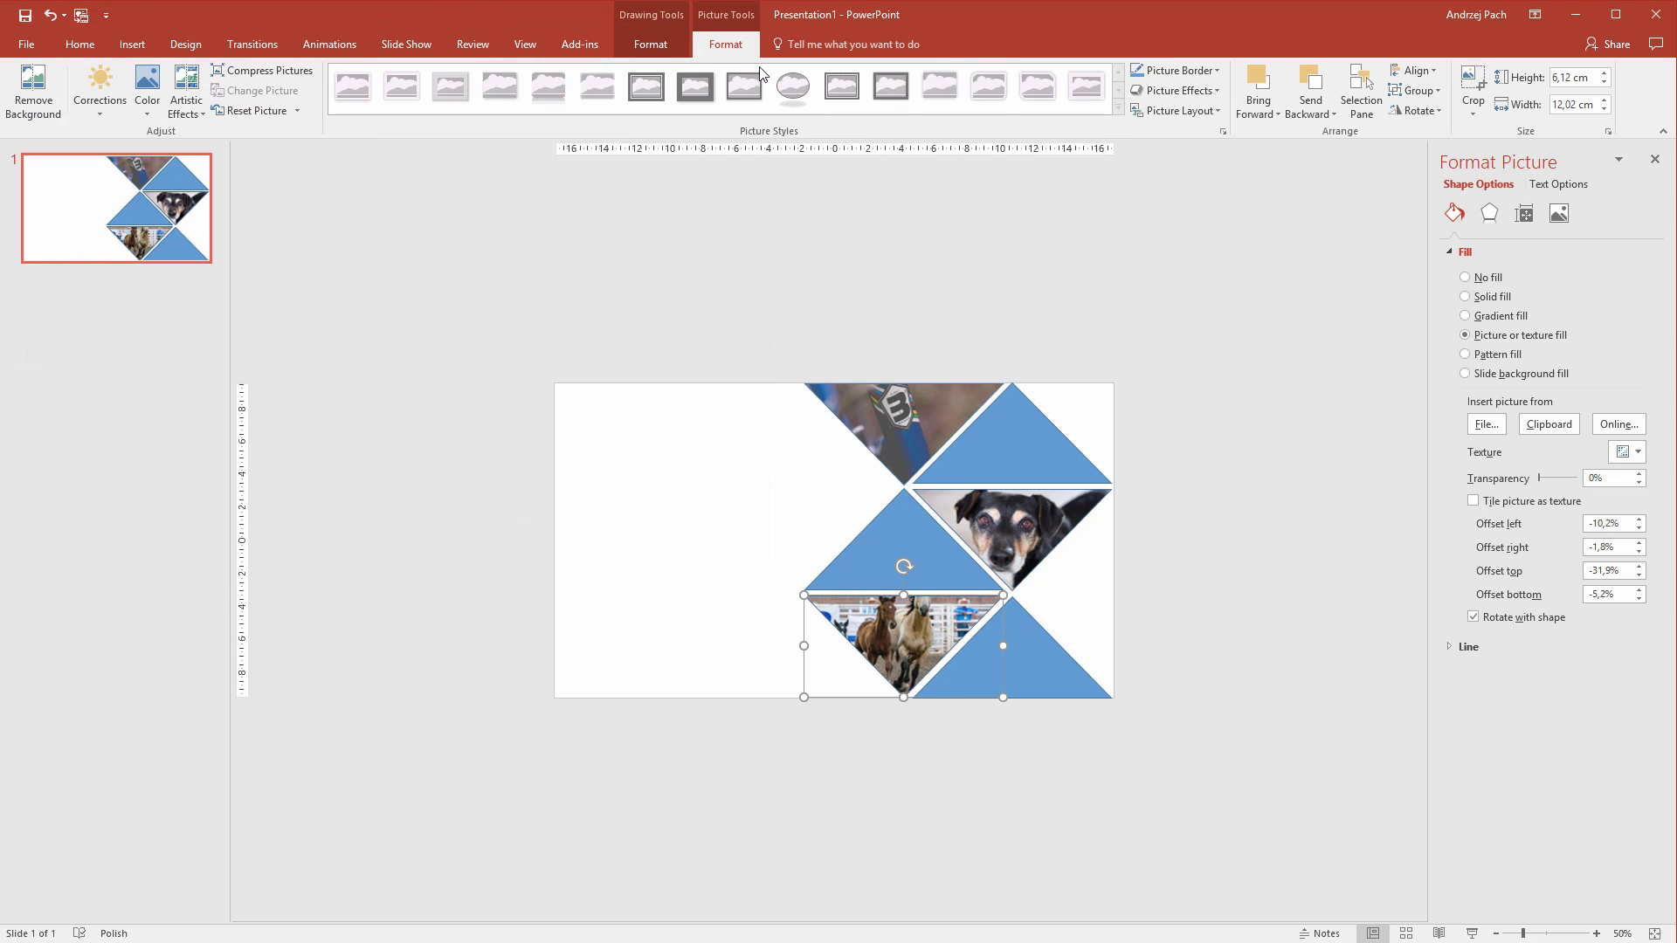
left_click(1474, 88)
left_click_drag(907, 625, 919, 646)
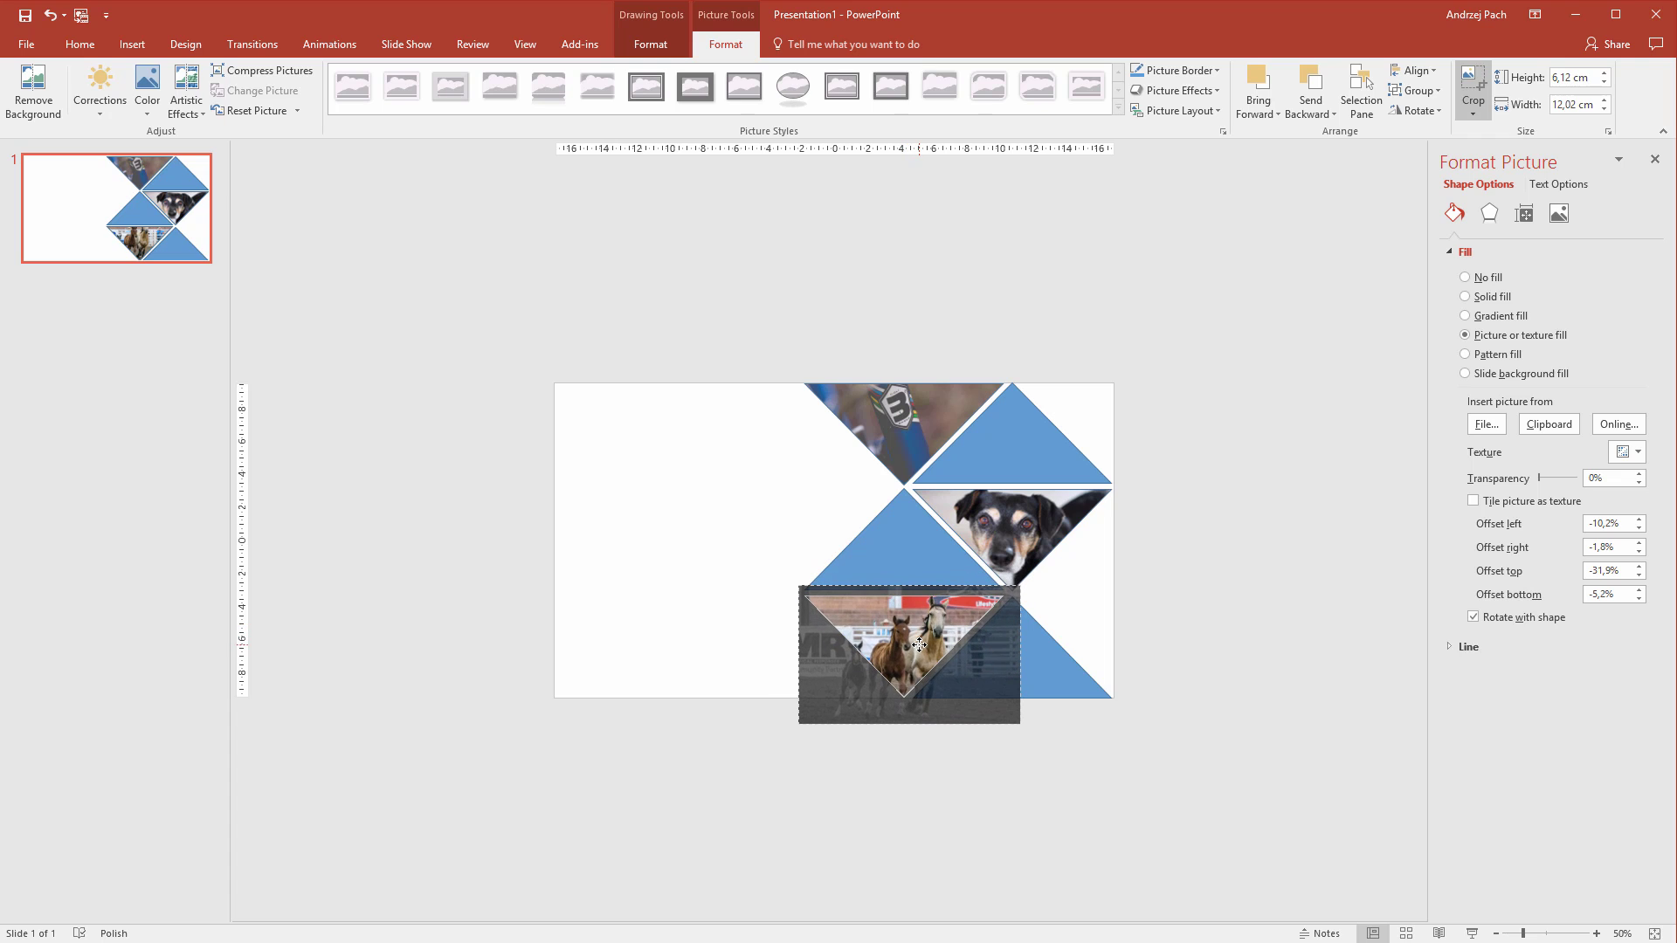
left_click(1474, 87)
left_click(1321, 654)
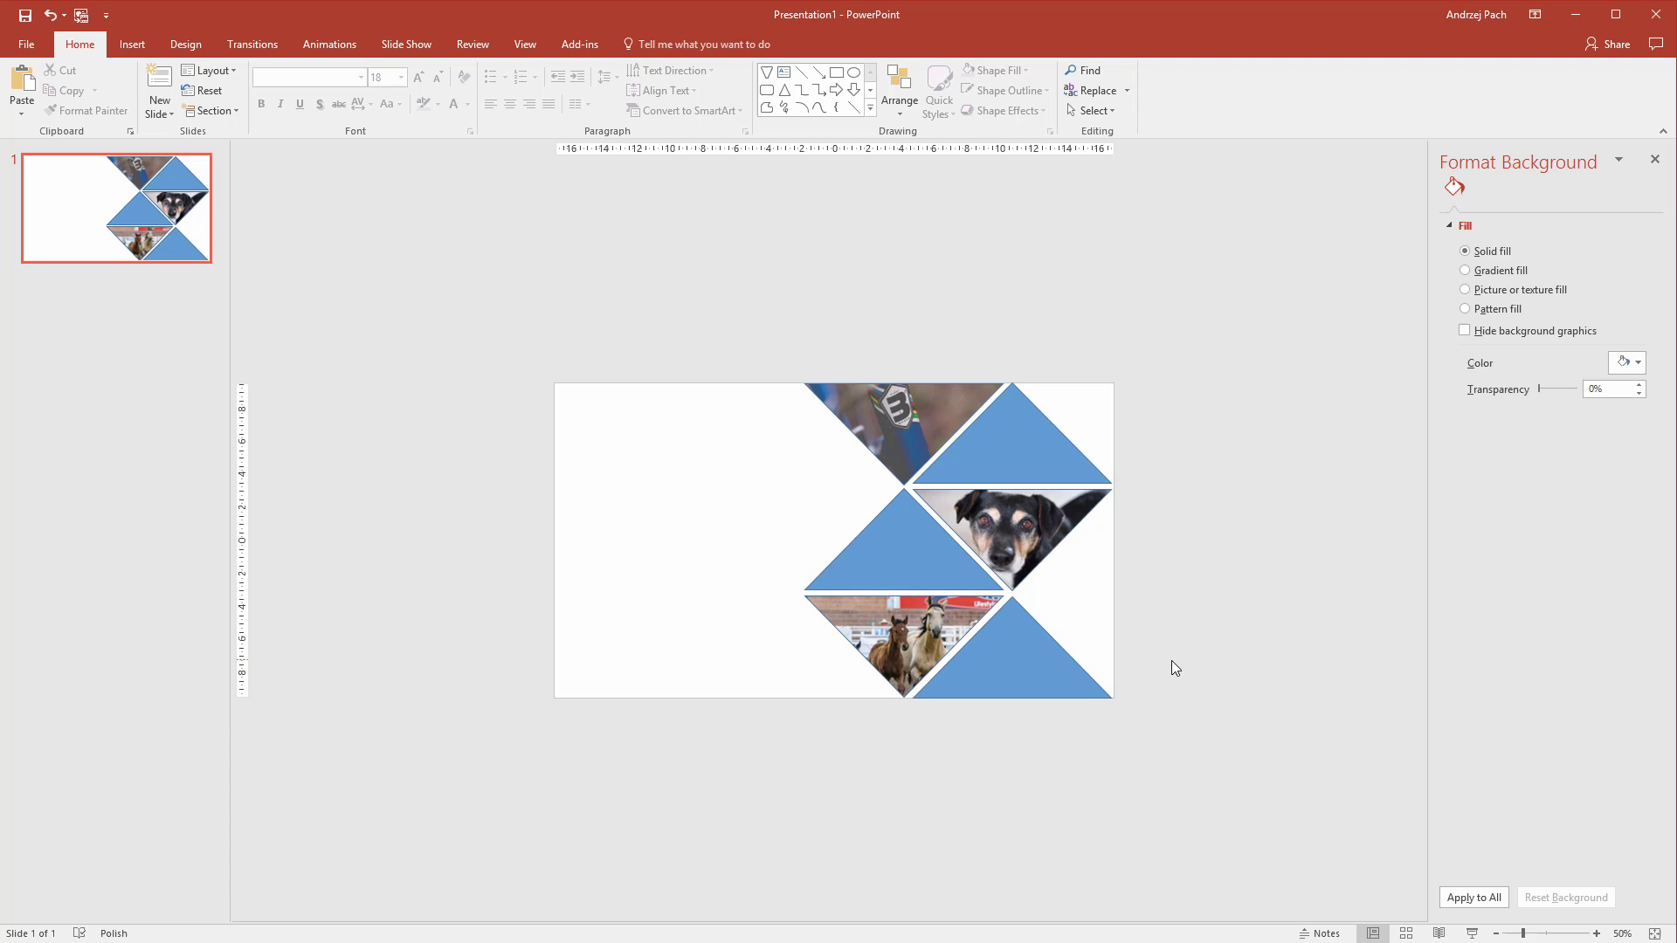
Step: Remove the outlines from all six triangles
left_click_drag(617, 282, 1138, 736)
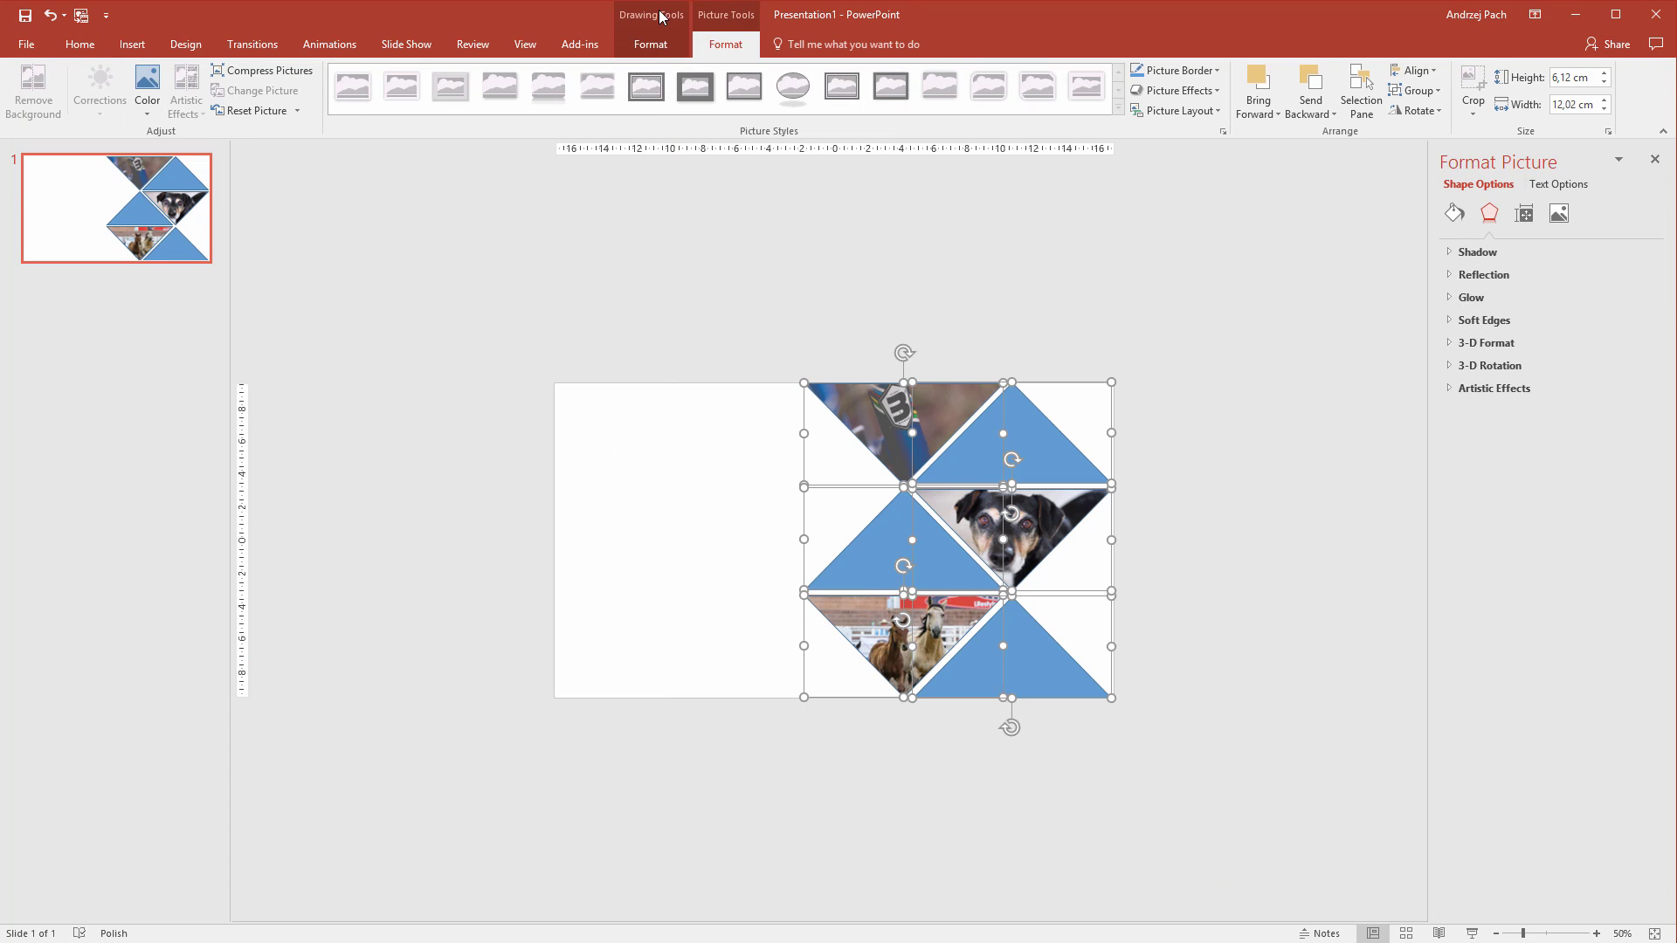
left_click(652, 44)
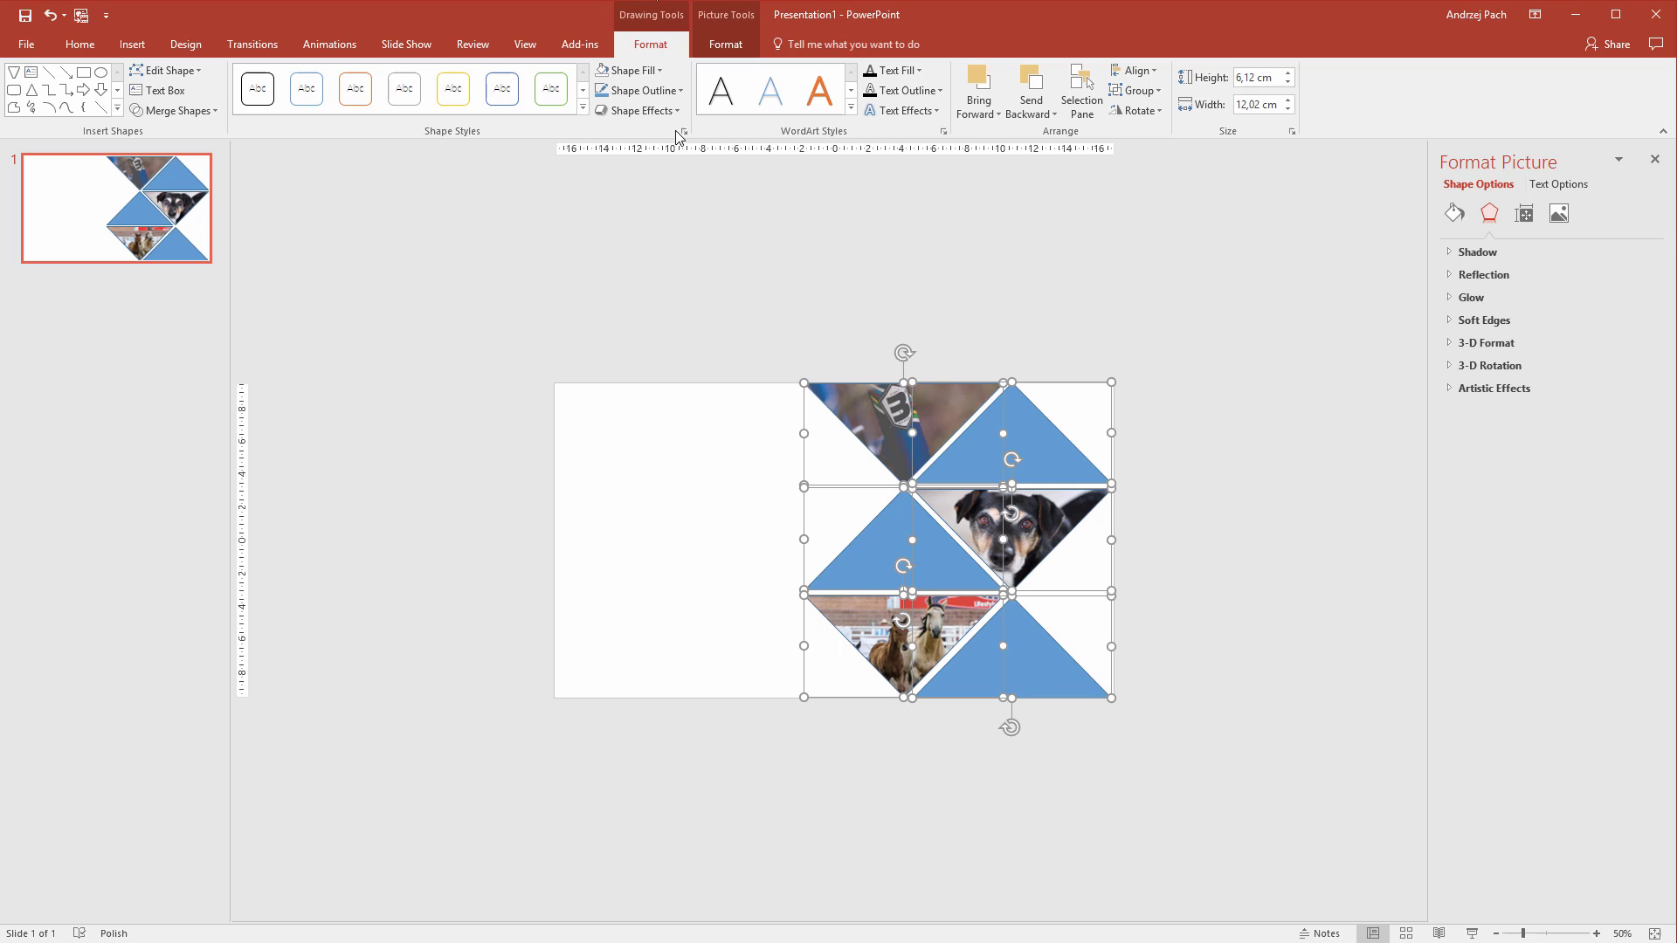
left_click(645, 90)
left_click(674, 276)
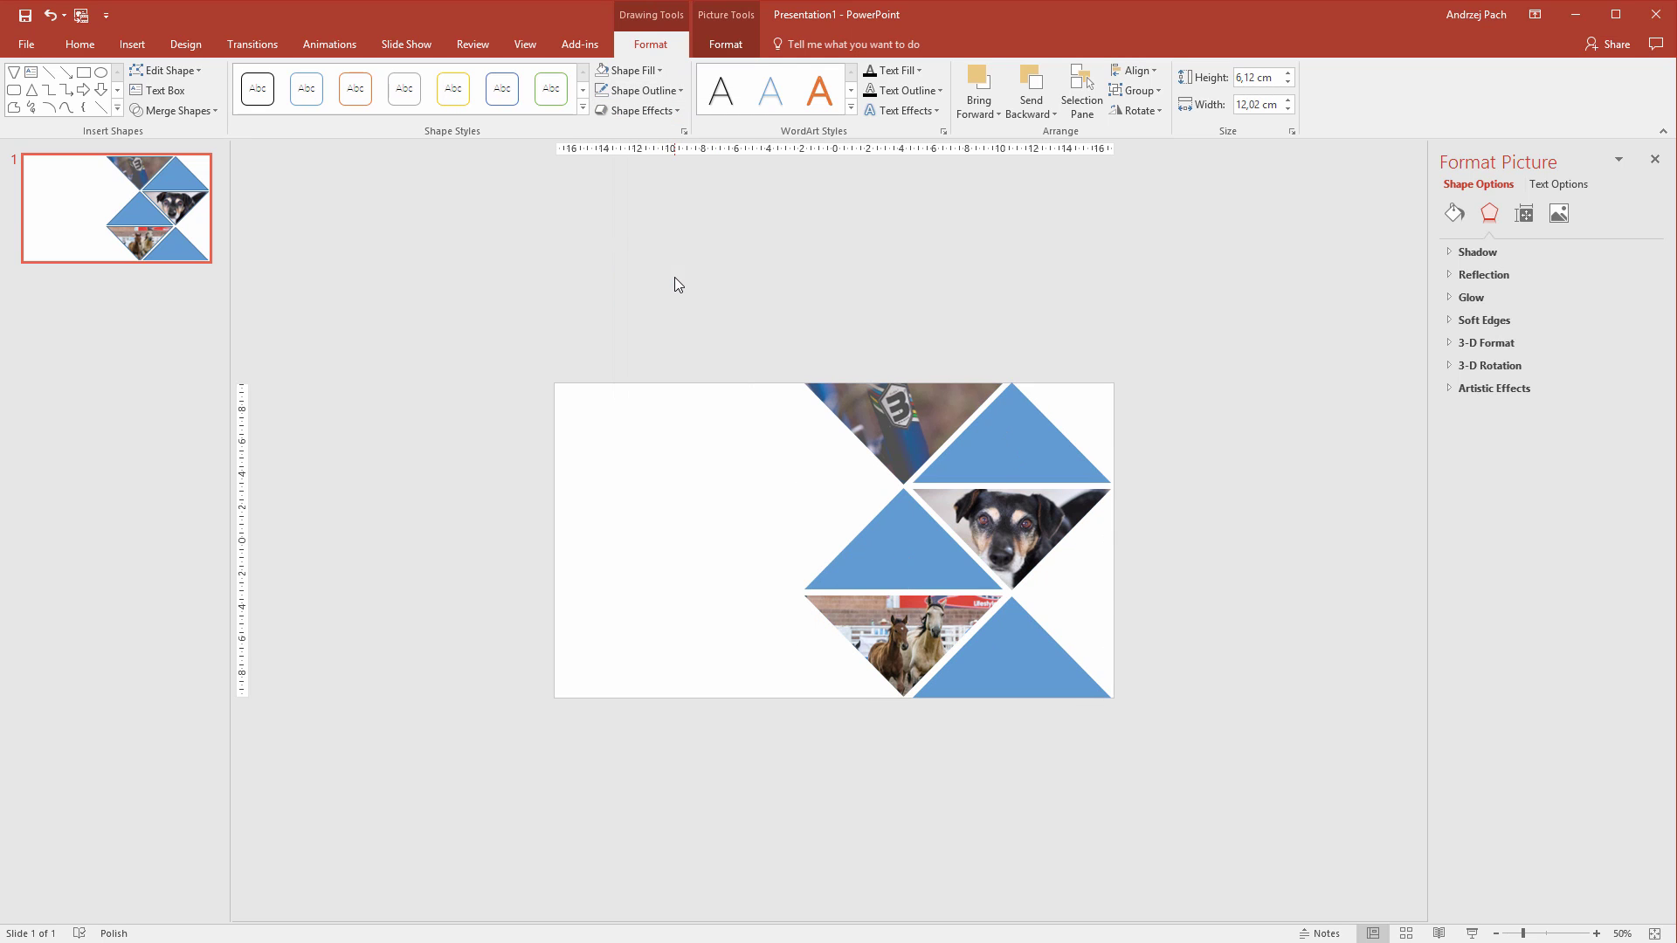
left_click(647, 577)
Step: Set the three blue triangles to No Fill
left_click(878, 562)
left_click(1008, 636, "shift")
left_click(1016, 476, "shift")
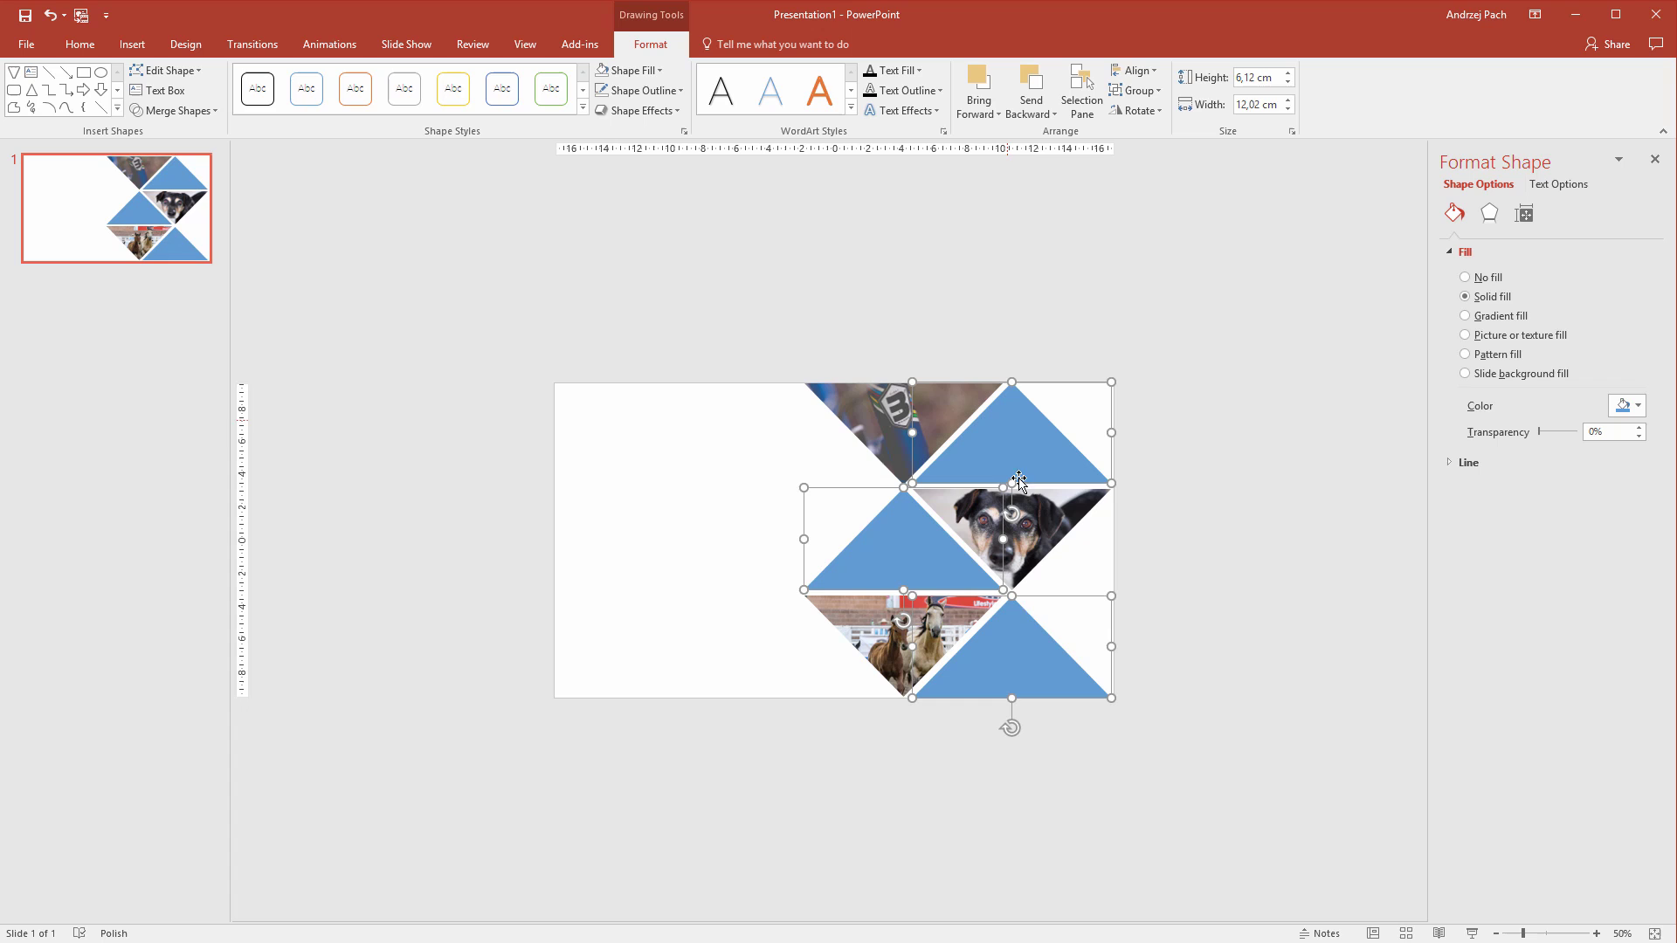
left_click(629, 70)
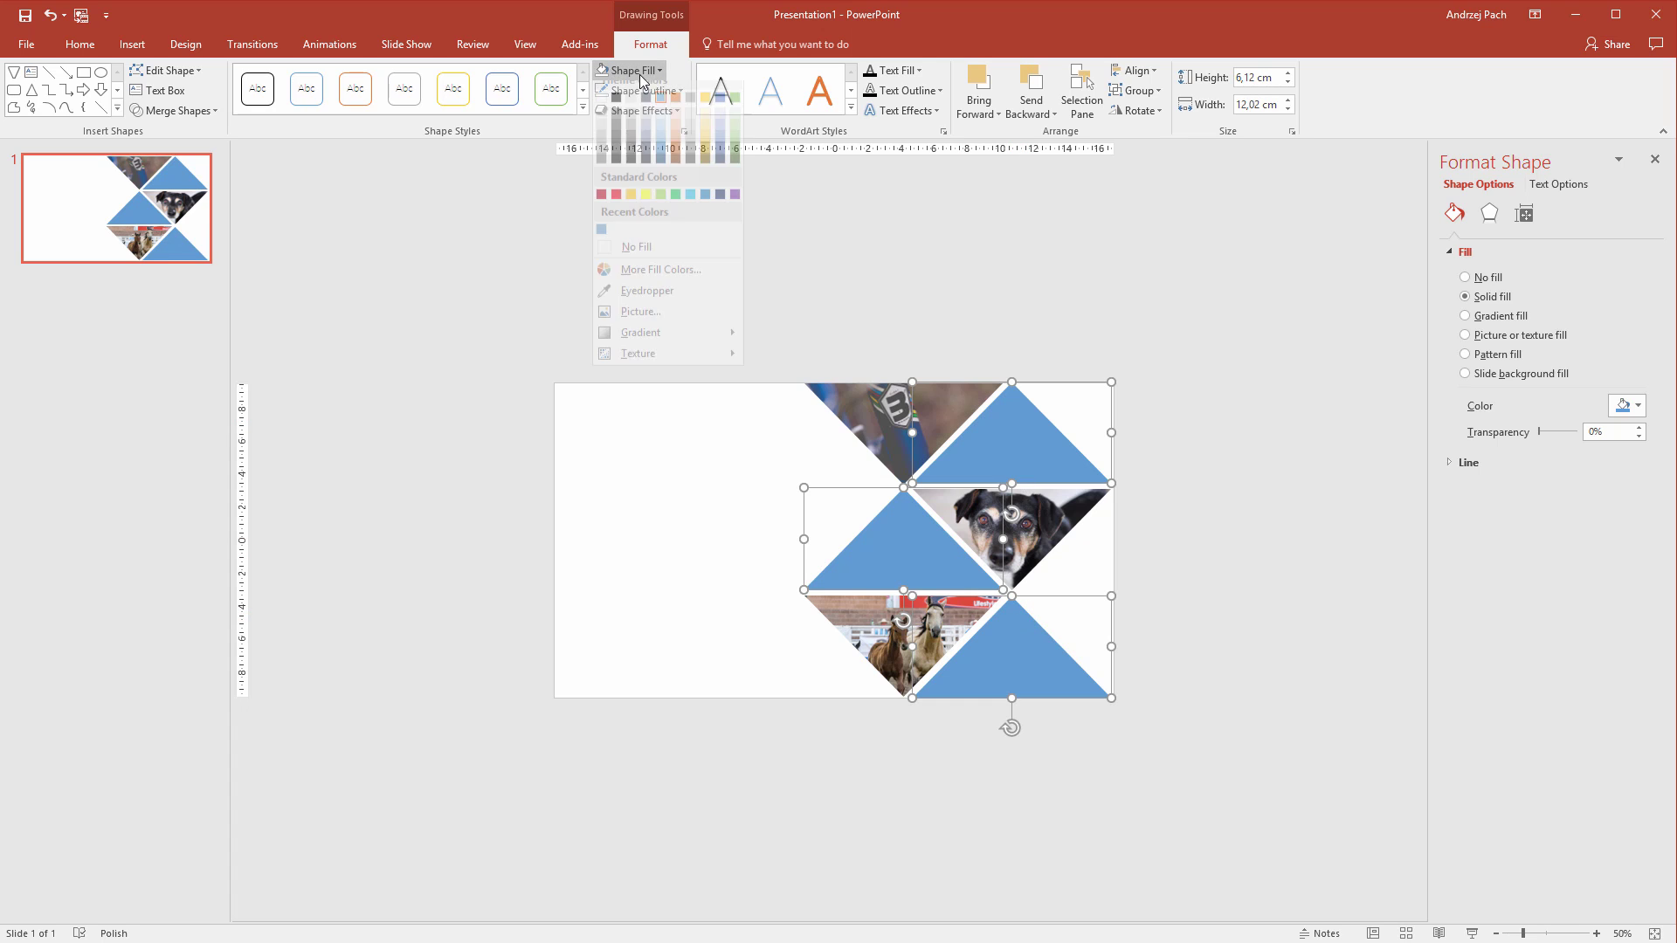
left_click(638, 255)
Step: Give the three empty triangles a grey 1½ pt outline
left_click(642, 90)
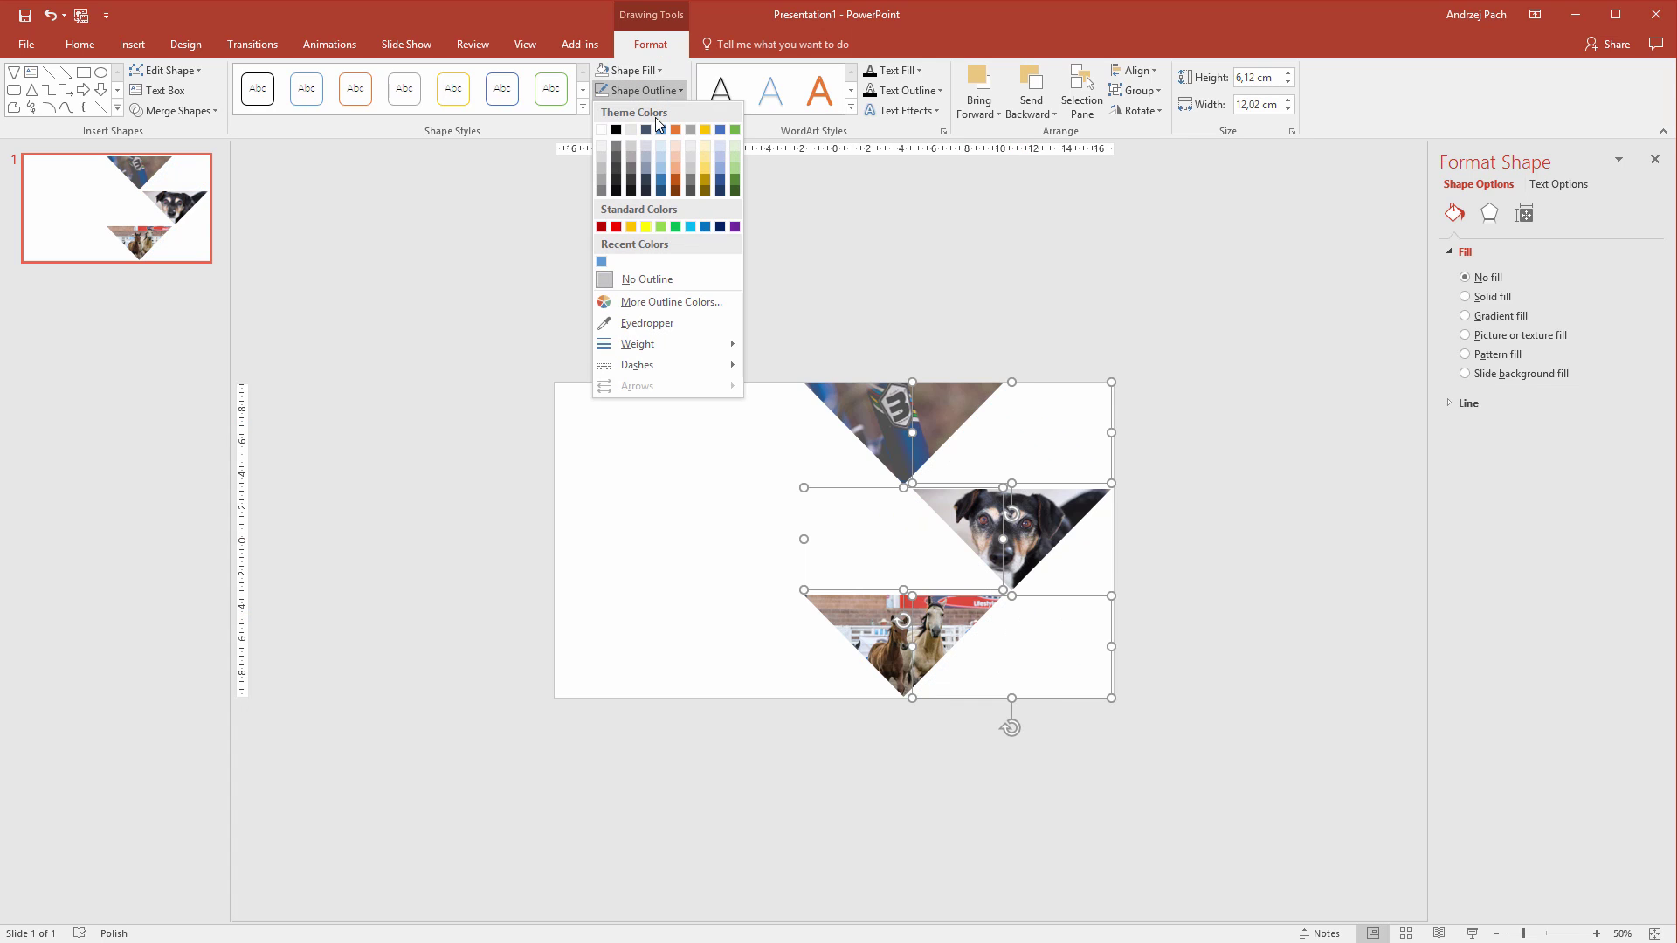
left_click(629, 157)
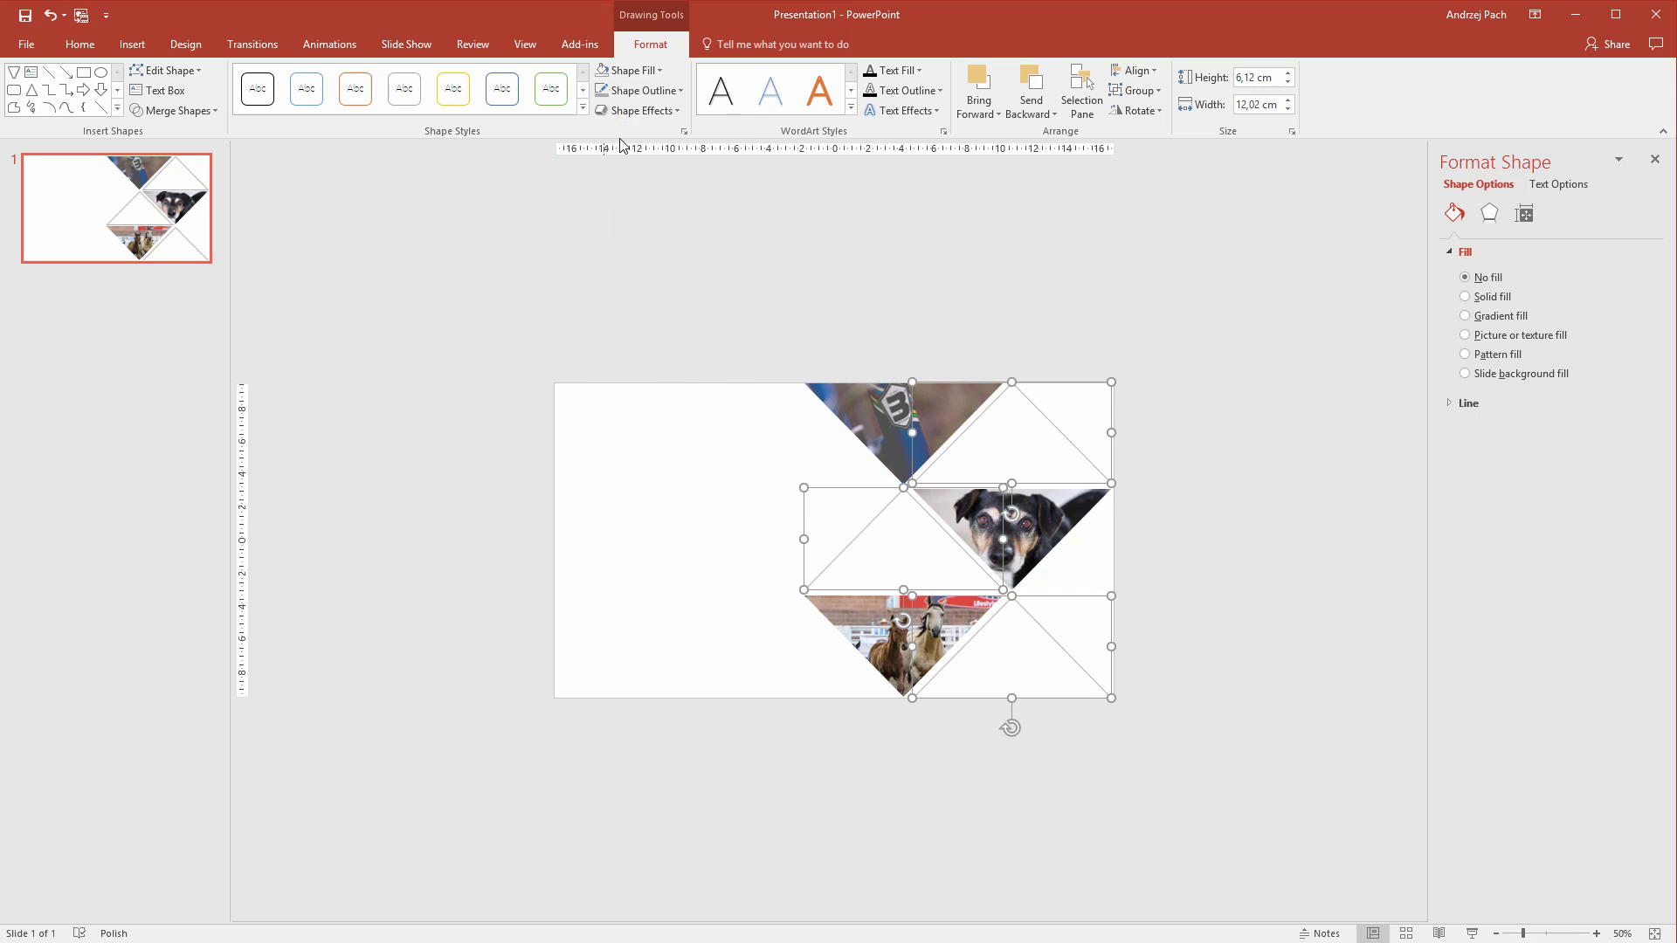
left_click(642, 90)
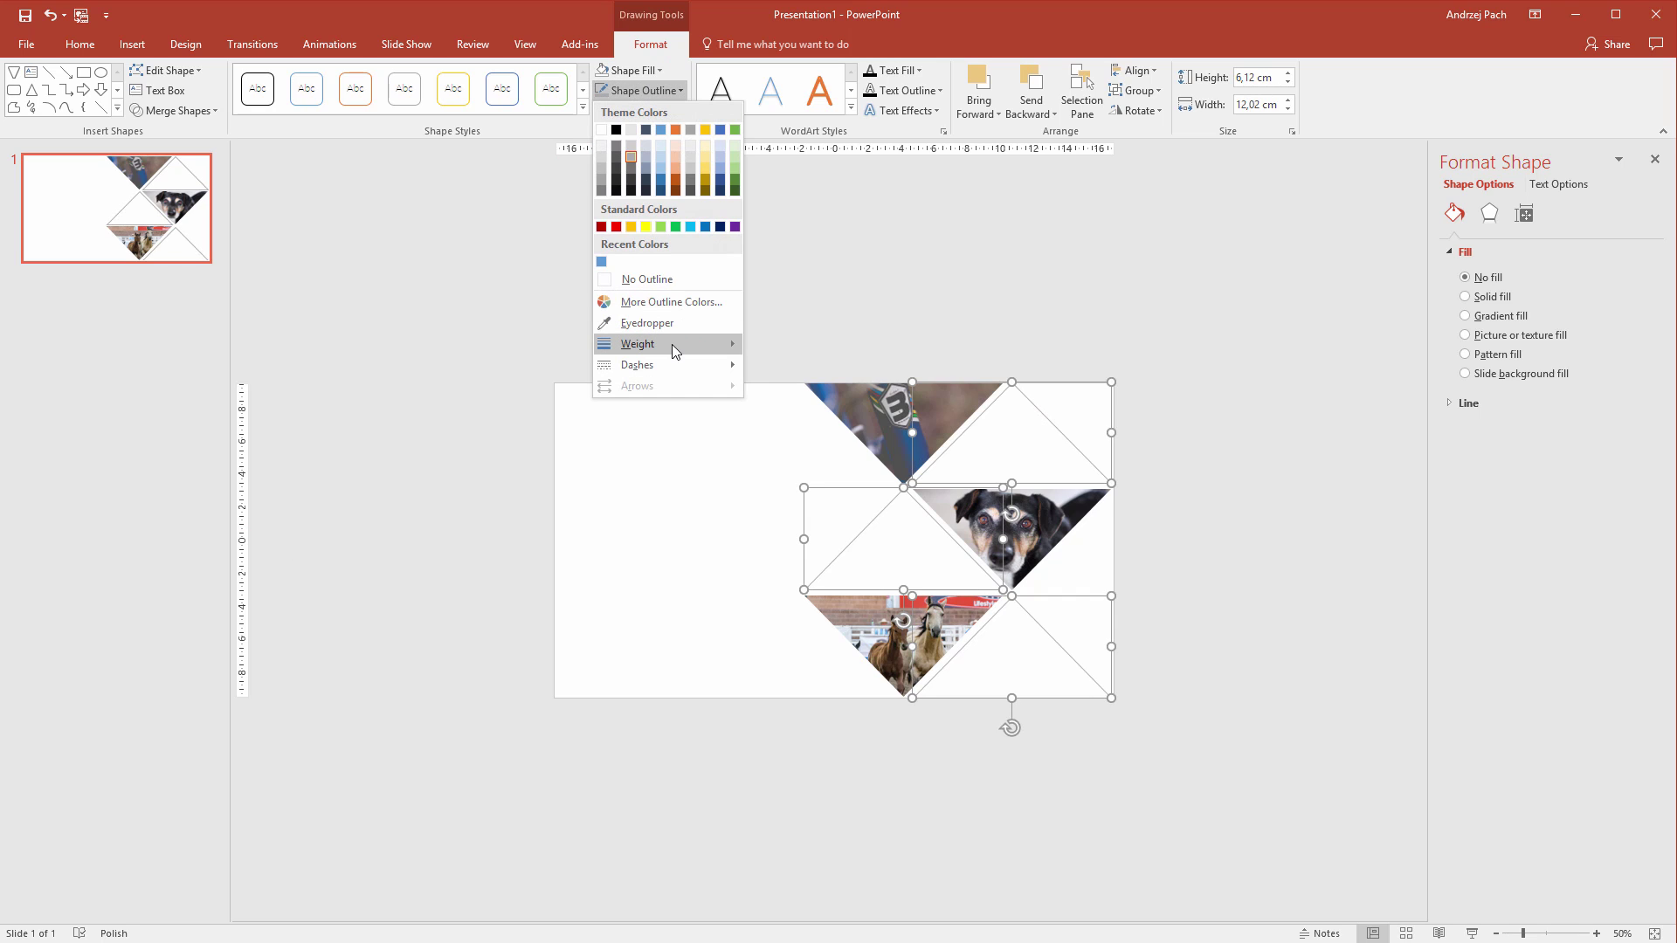
mouse_move(695, 343)
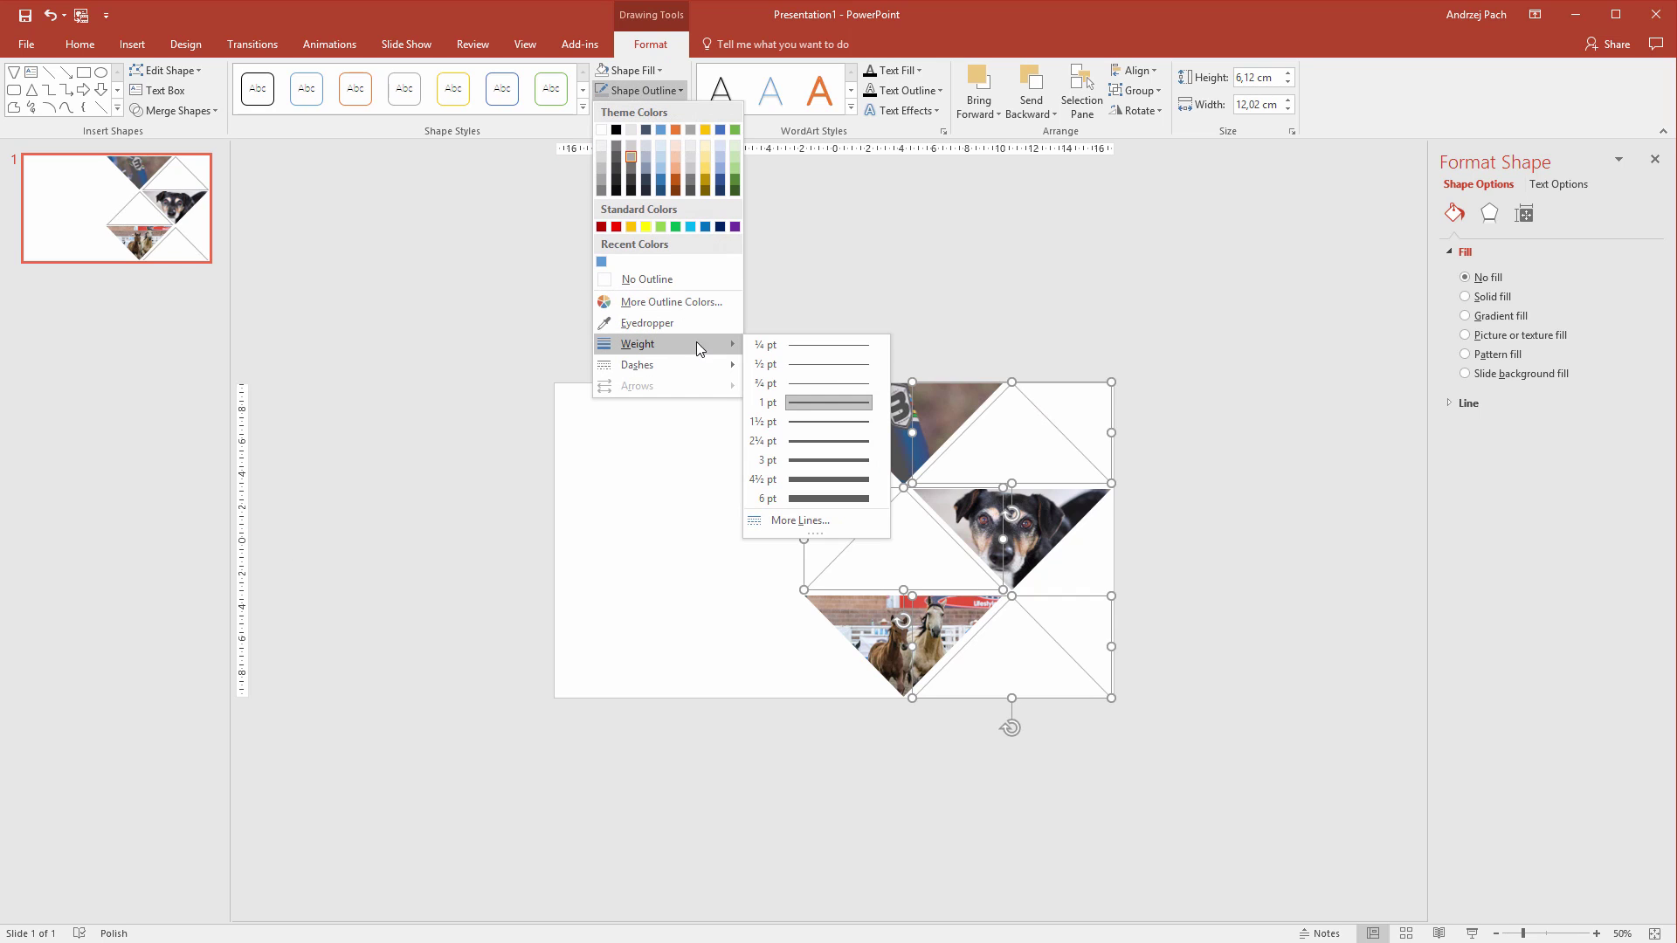
left_click(844, 427)
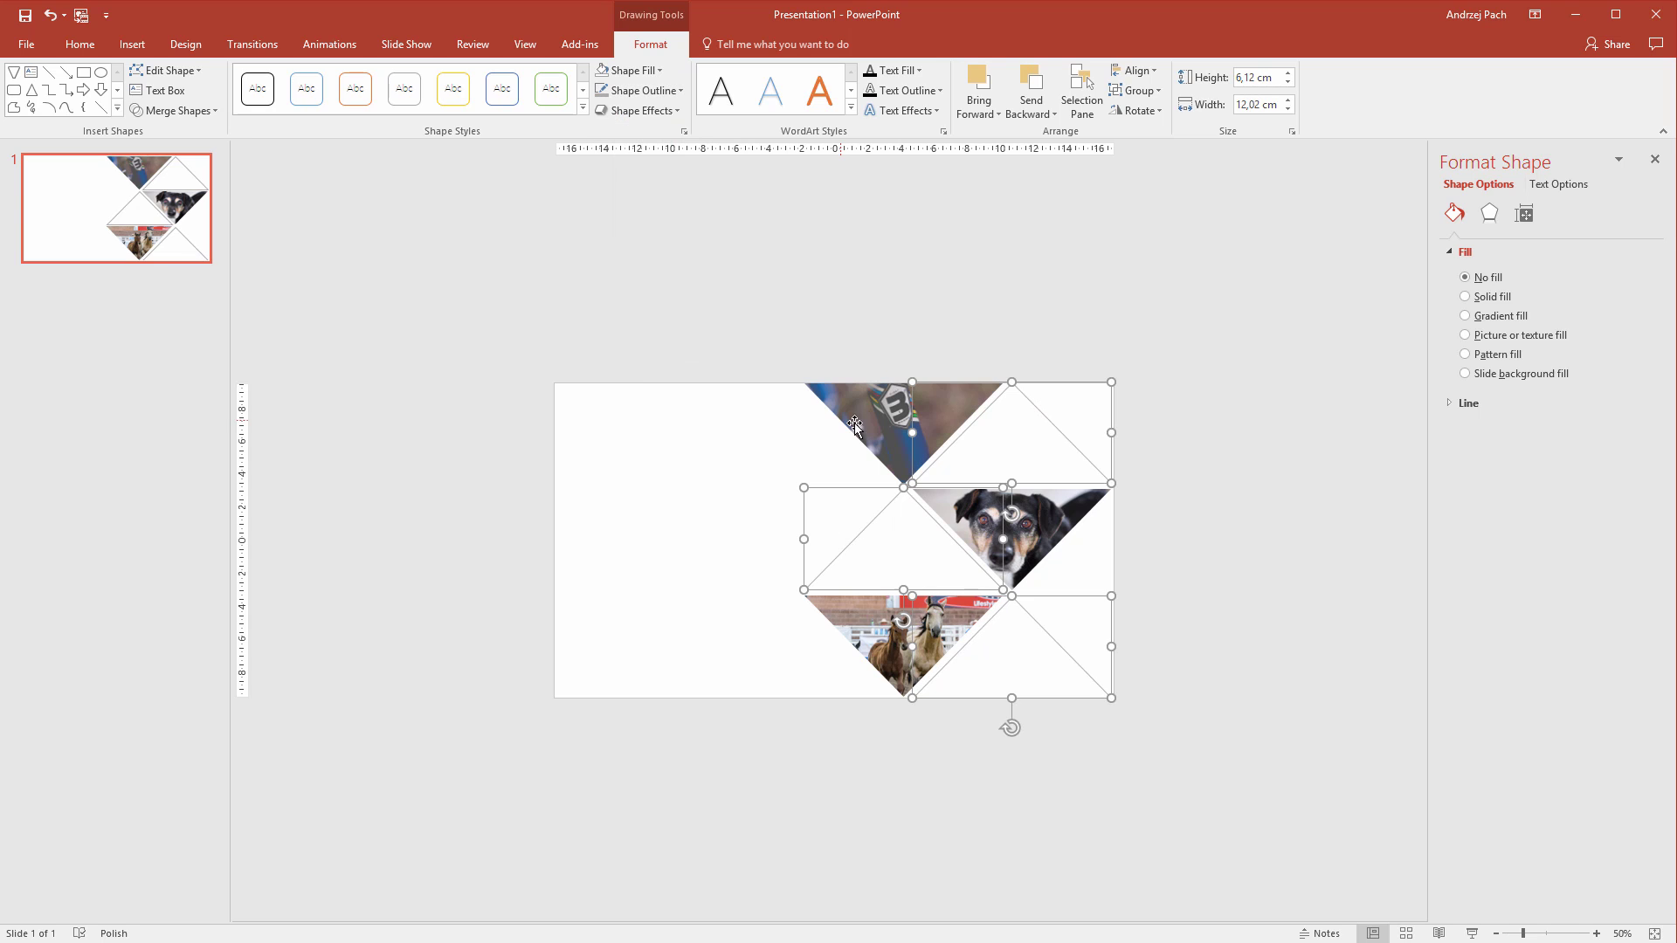
left_click(1267, 549)
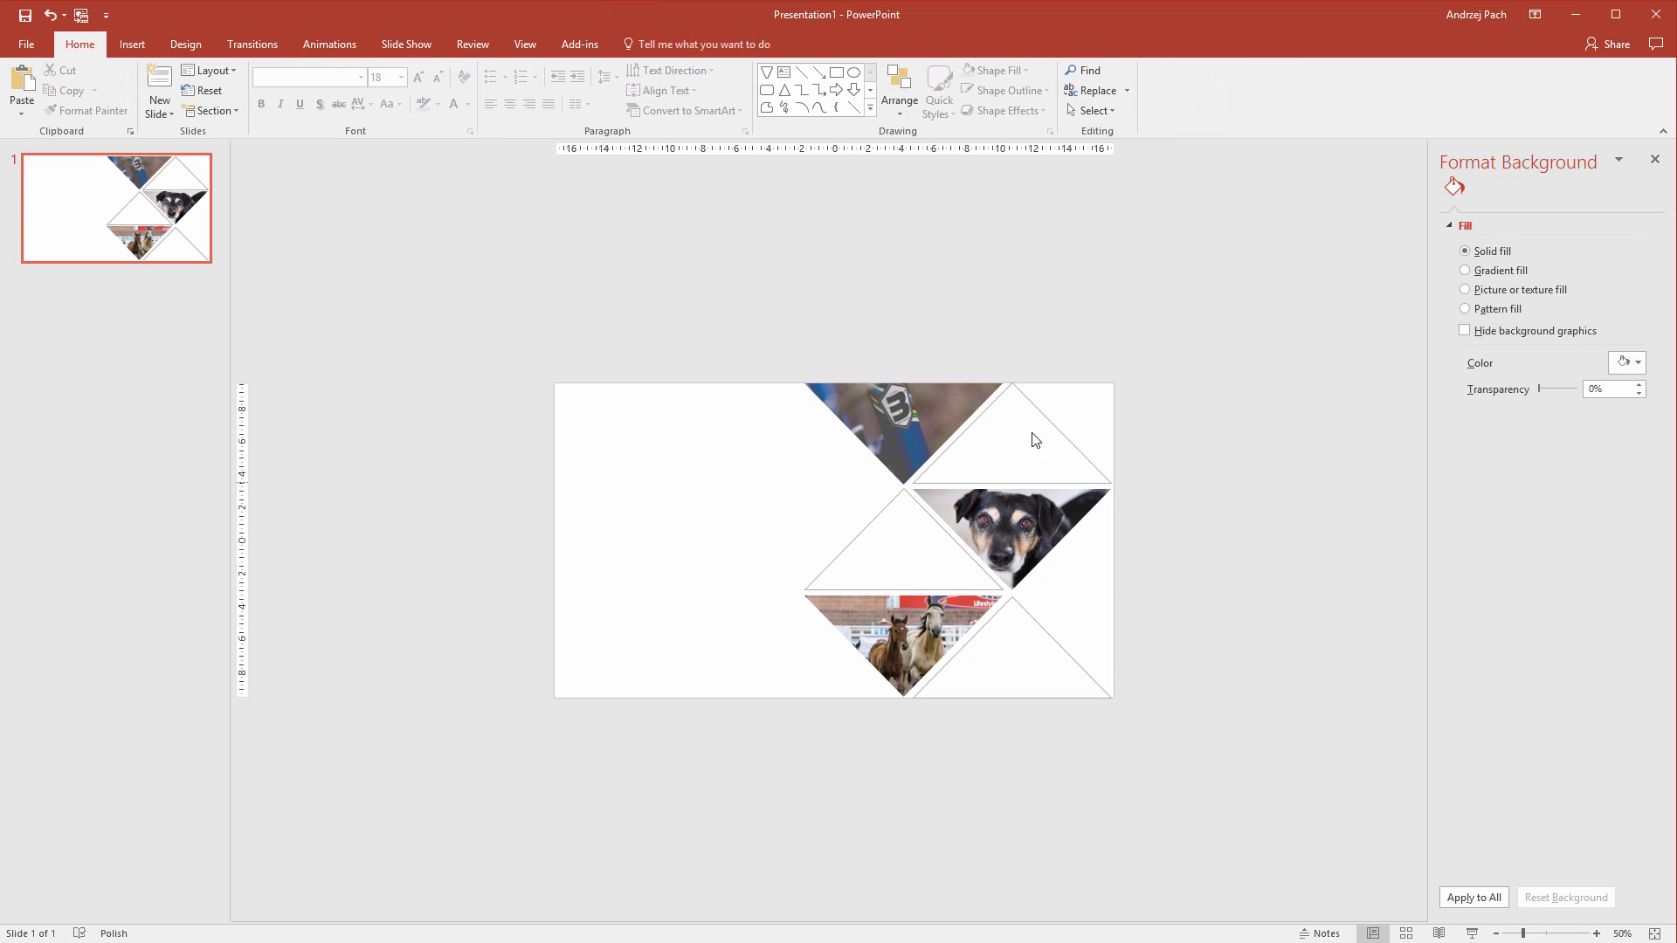
Step: Select the bottom-right triangle and try the Shape Fill eyedropper, closing it without a change
scroll(1074, 636, "up", 2)
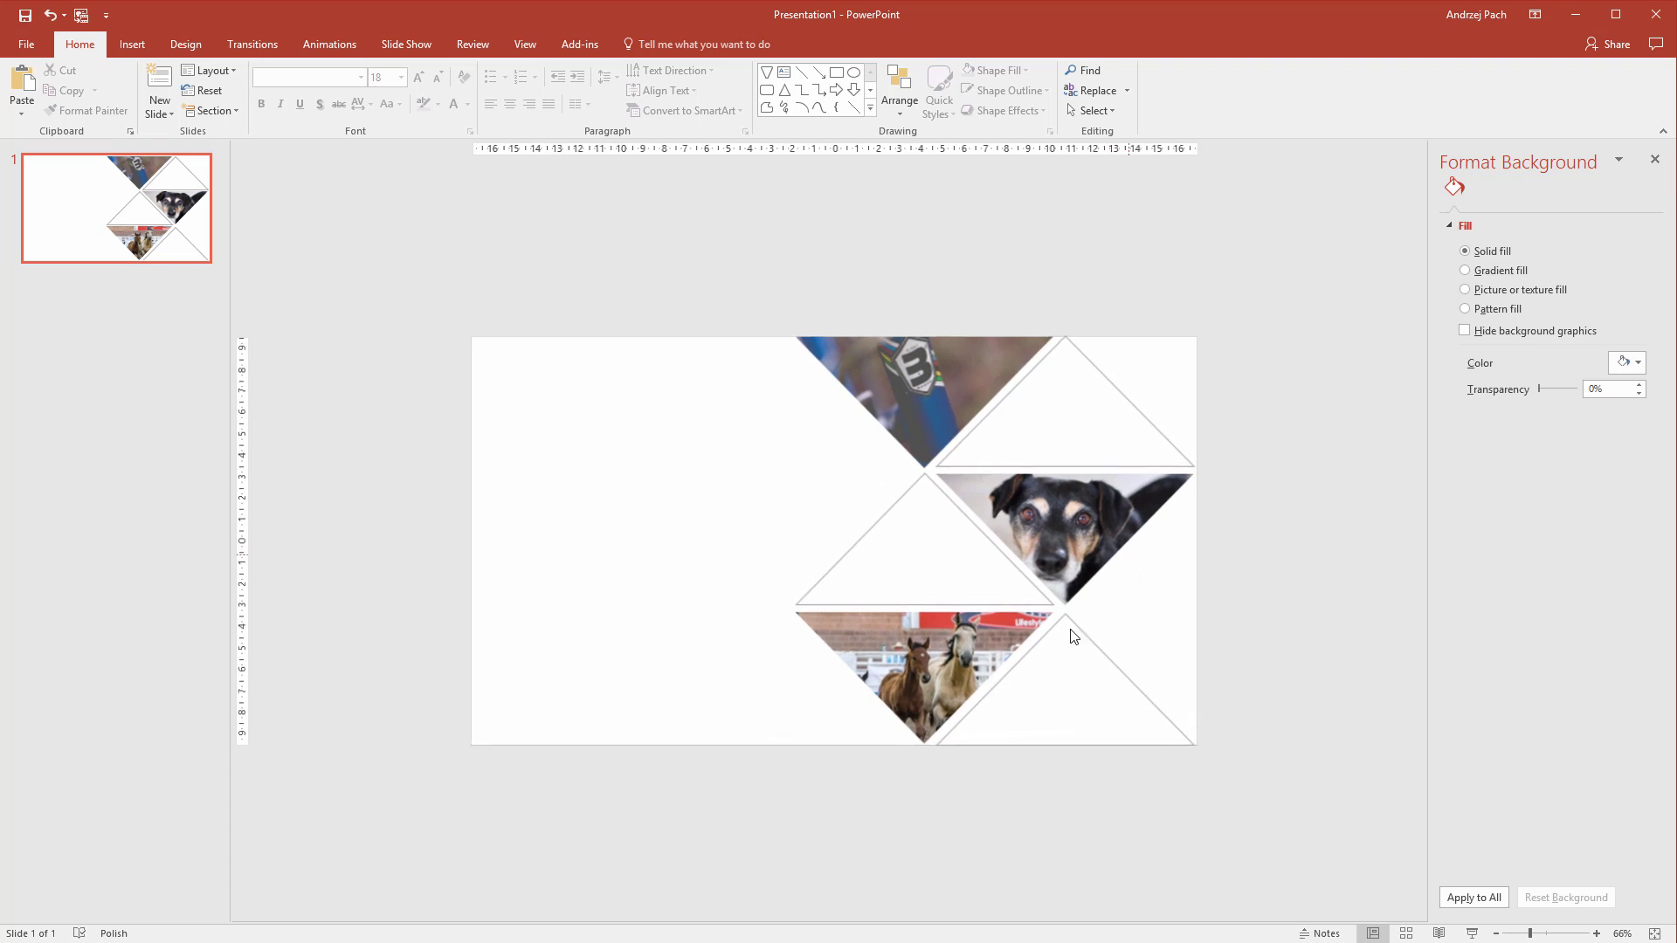
left_click(1104, 656)
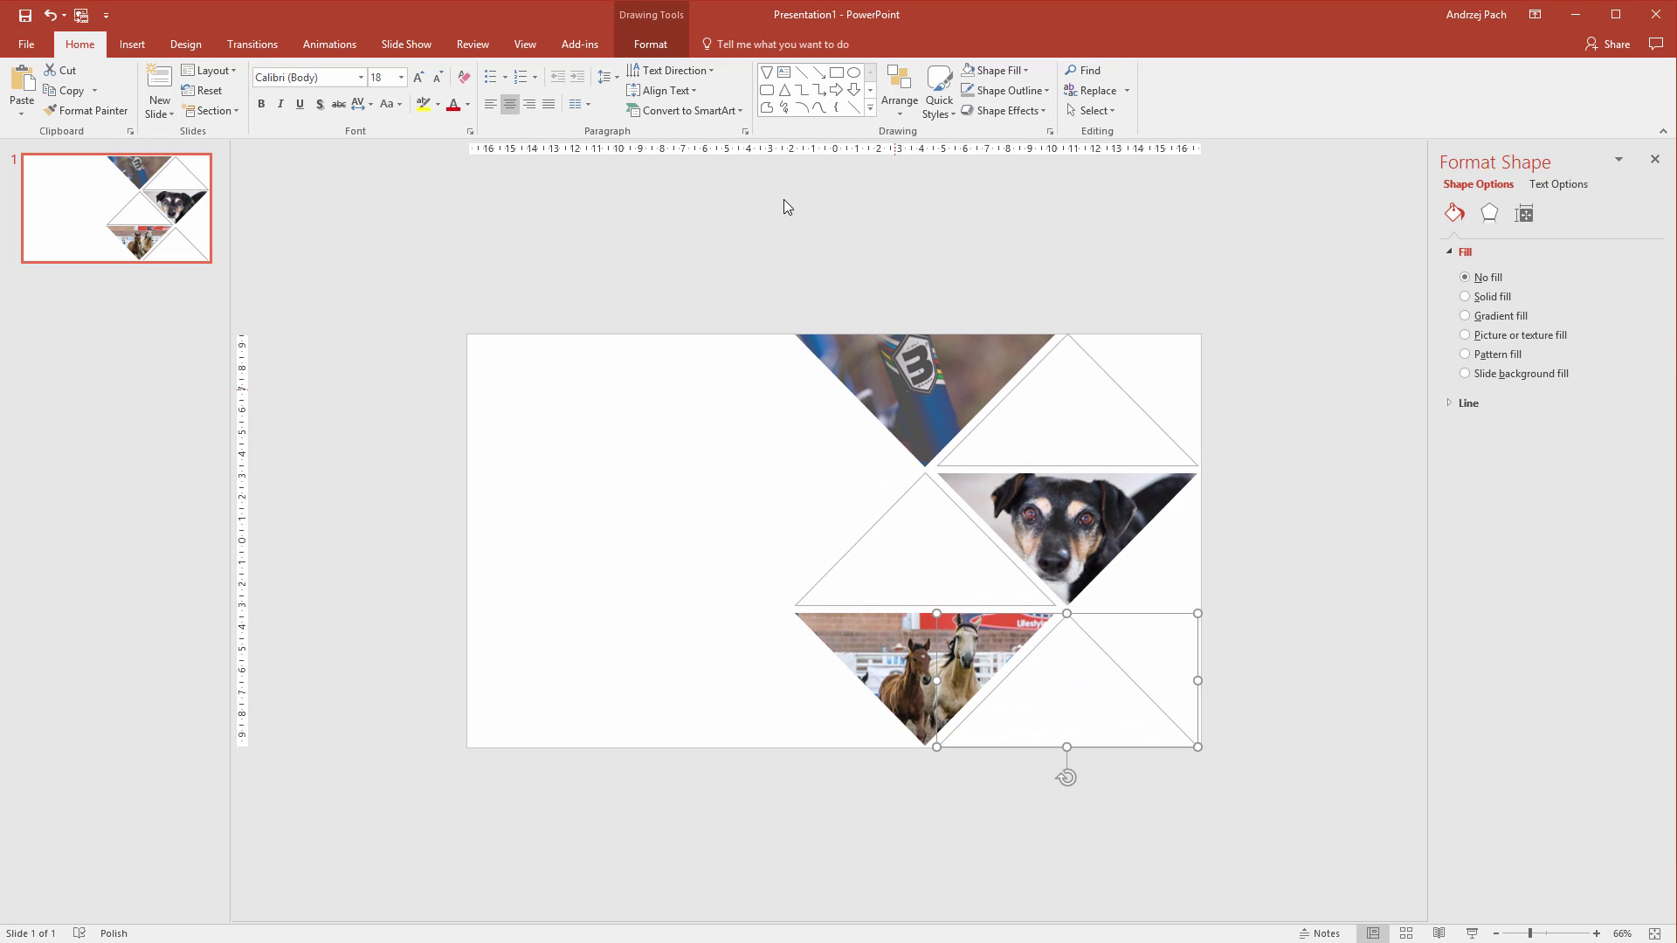
left_click(651, 44)
left_click(657, 71)
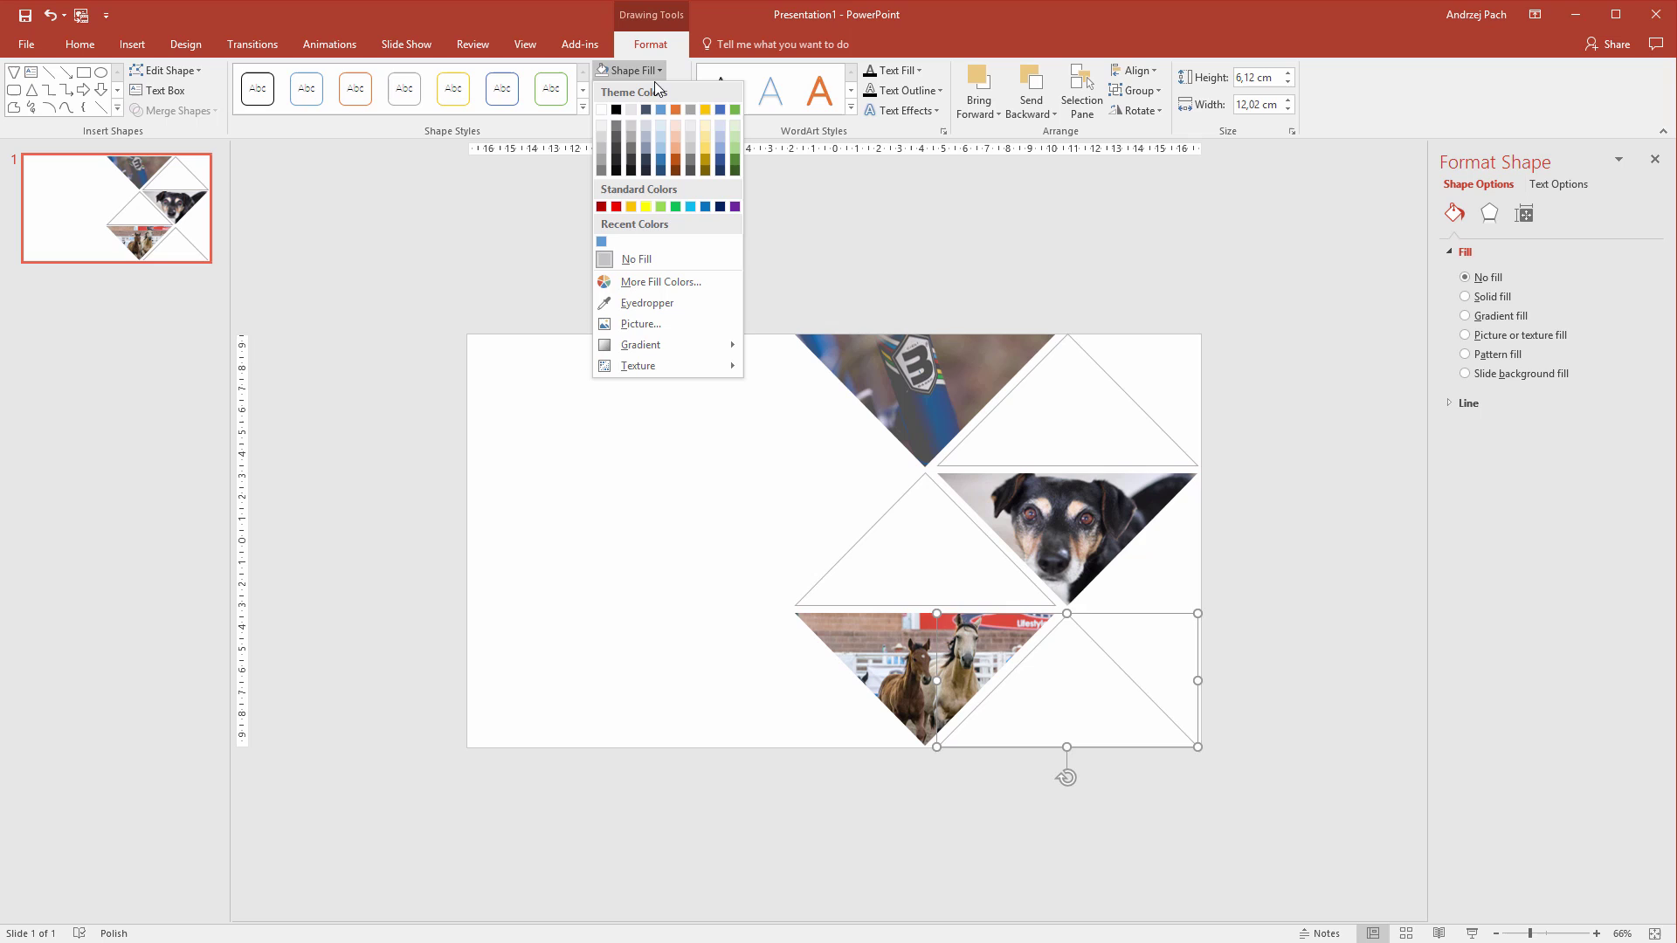
left_click(646, 302)
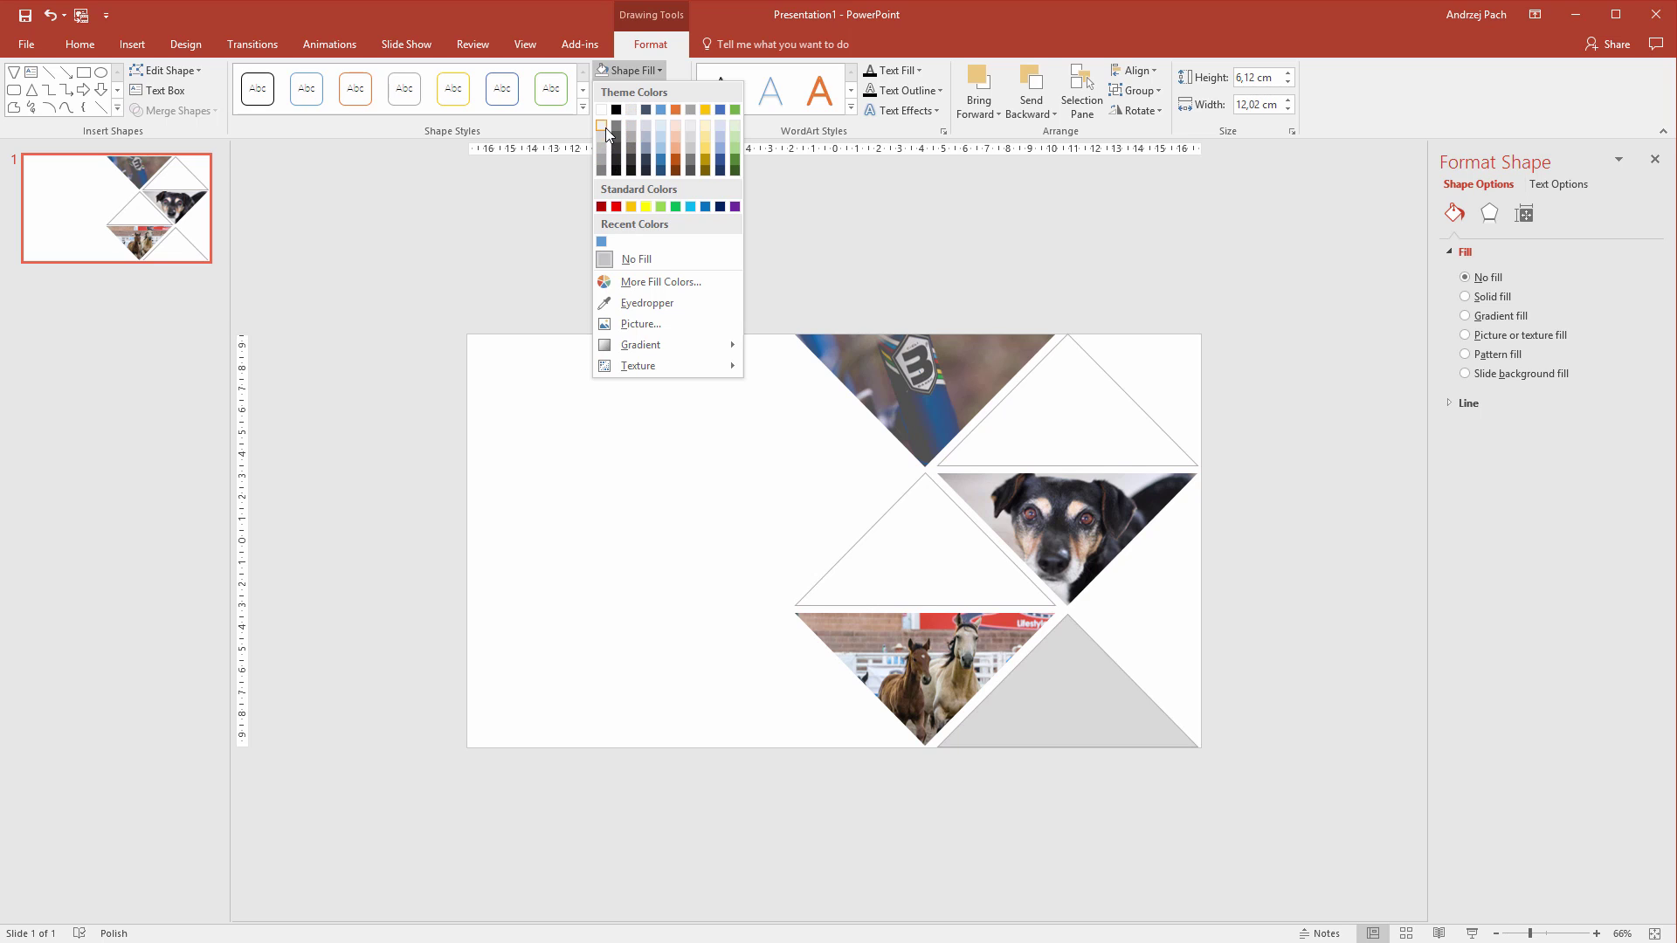
left_click(1265, 690)
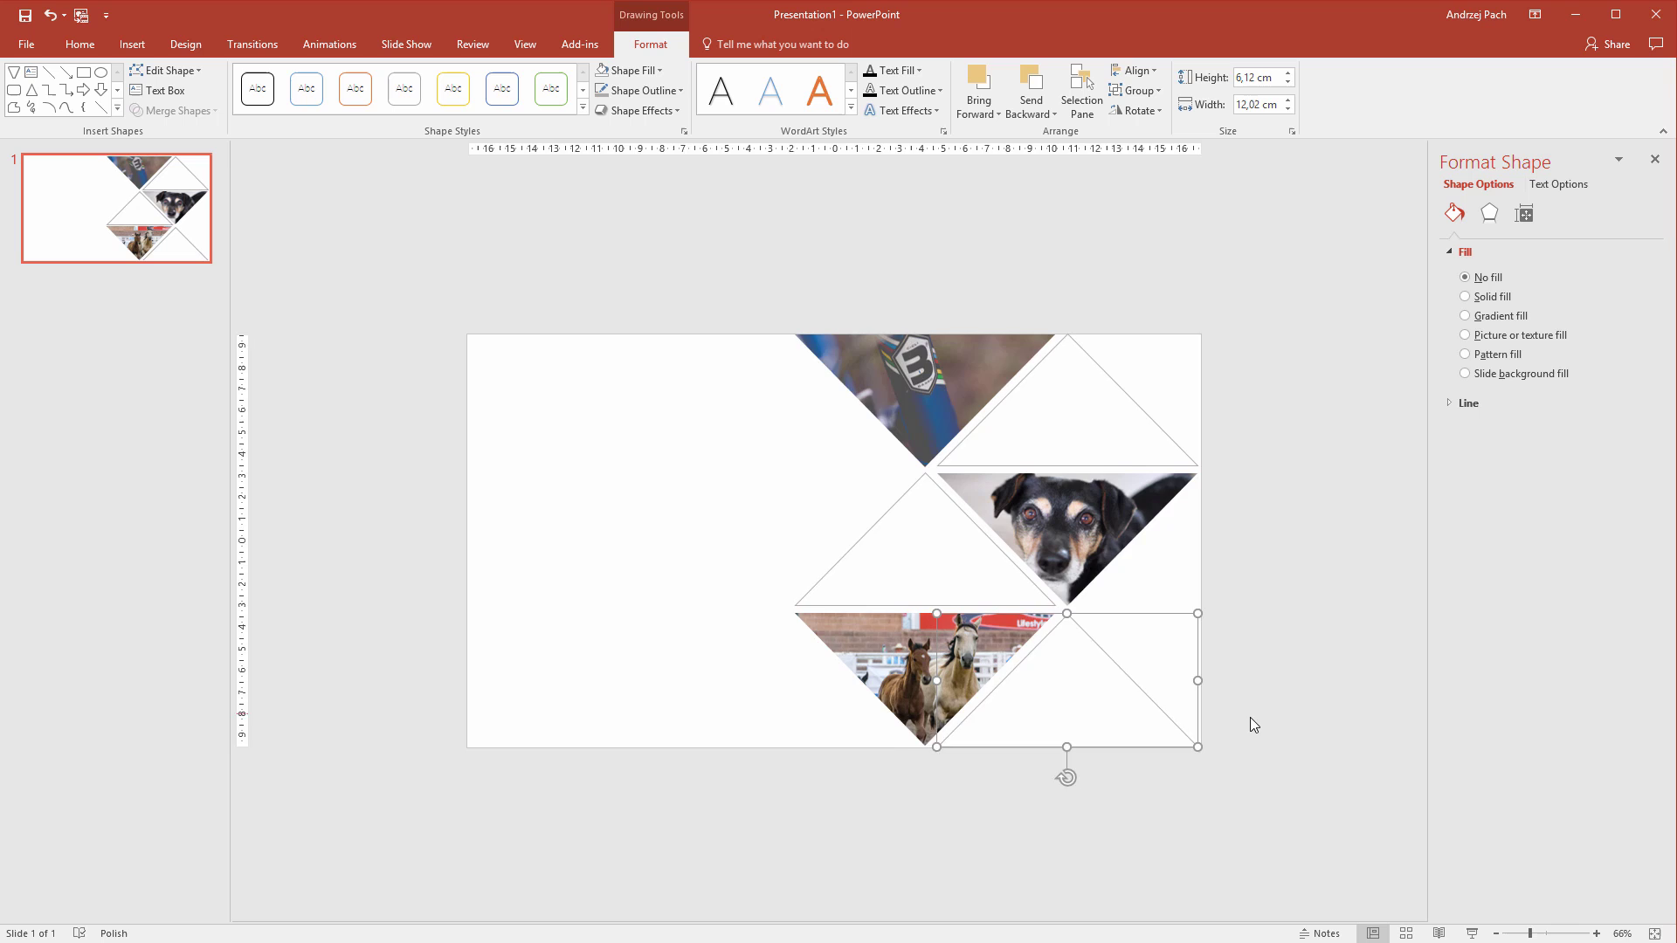
Step: Use the eyedropper to fill the triangle with its grey outline colour
scroll(1250, 718, "up", 8)
scroll(1192, 594, "up", 5)
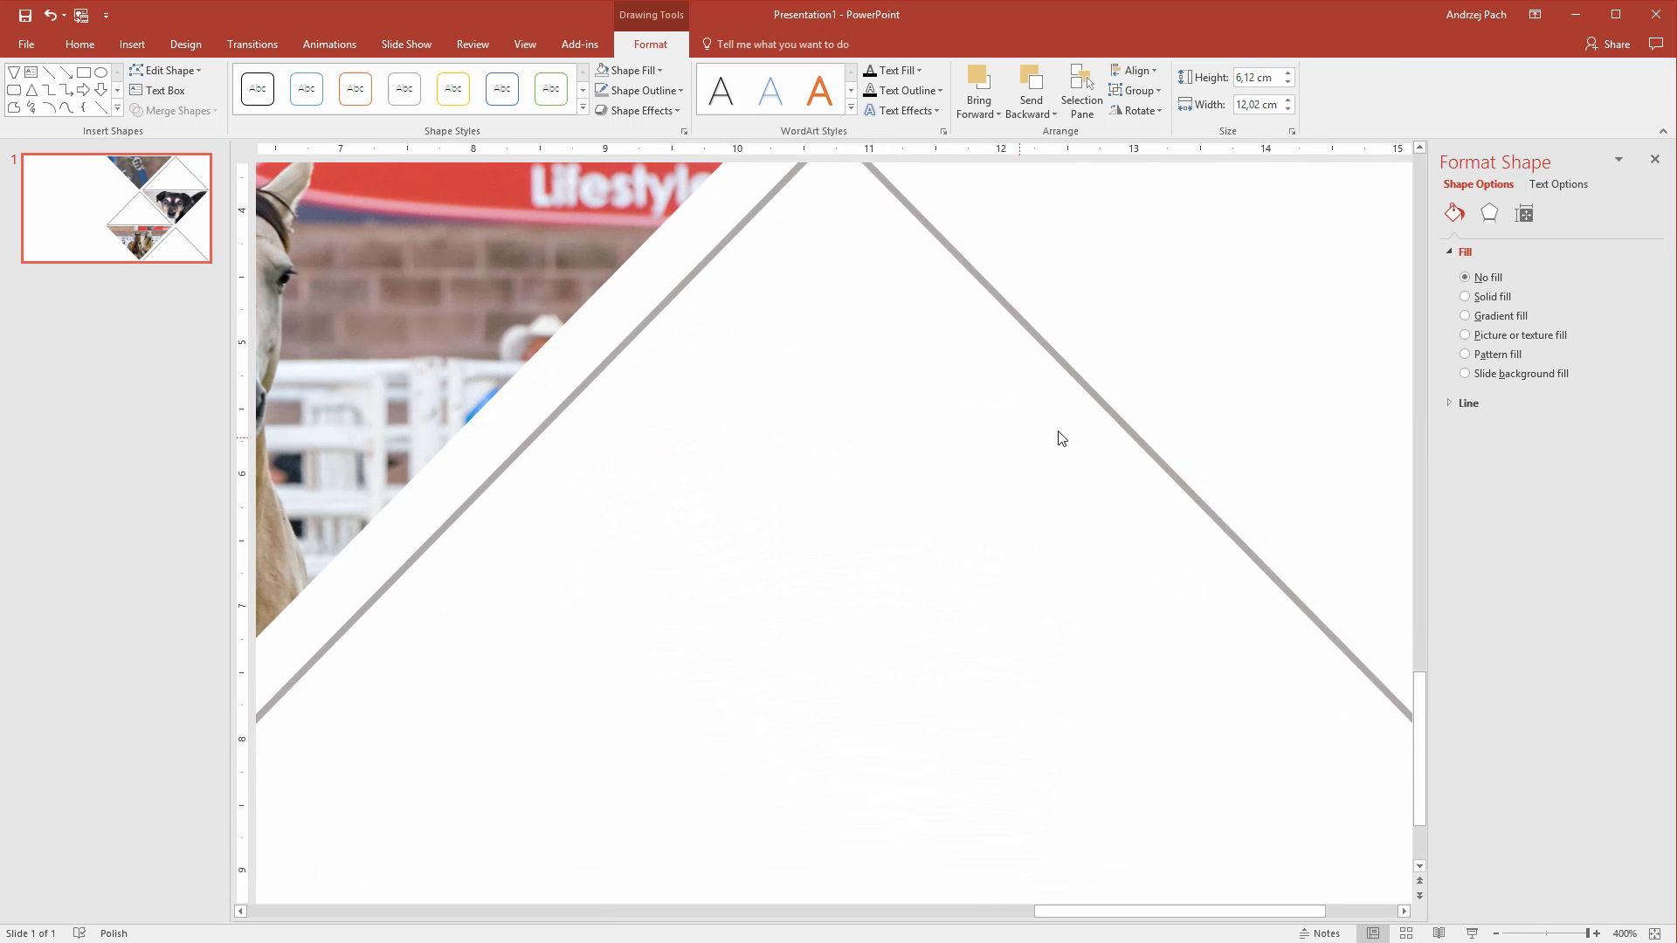
left_click(648, 71)
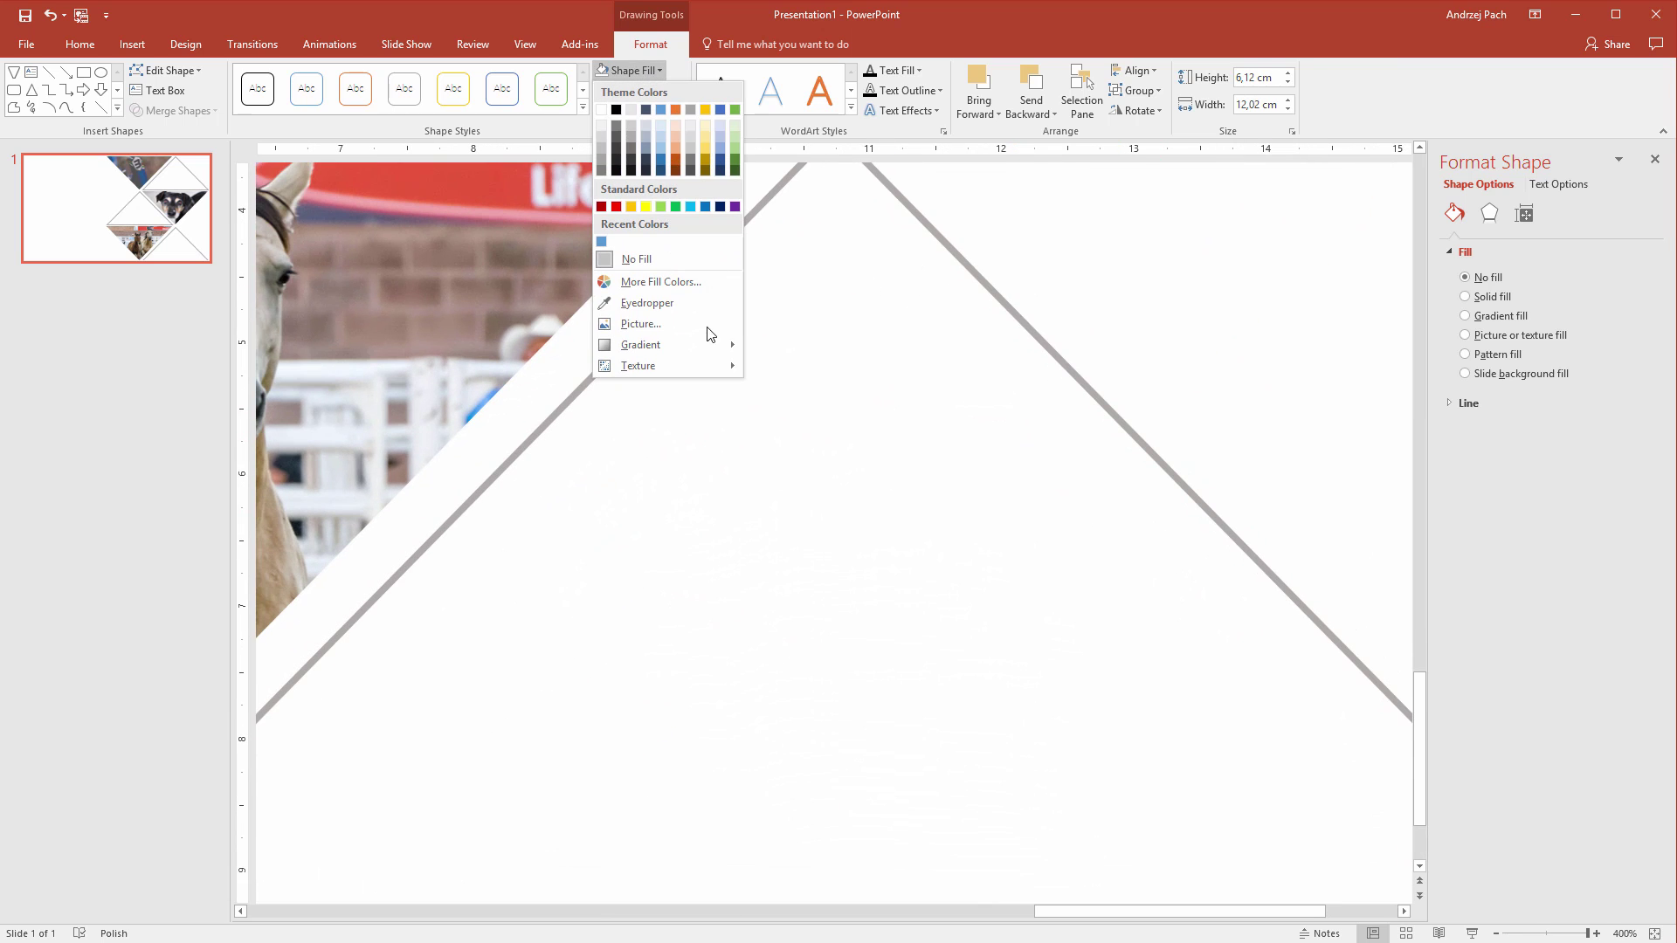
left_click(669, 298)
left_click(757, 204)
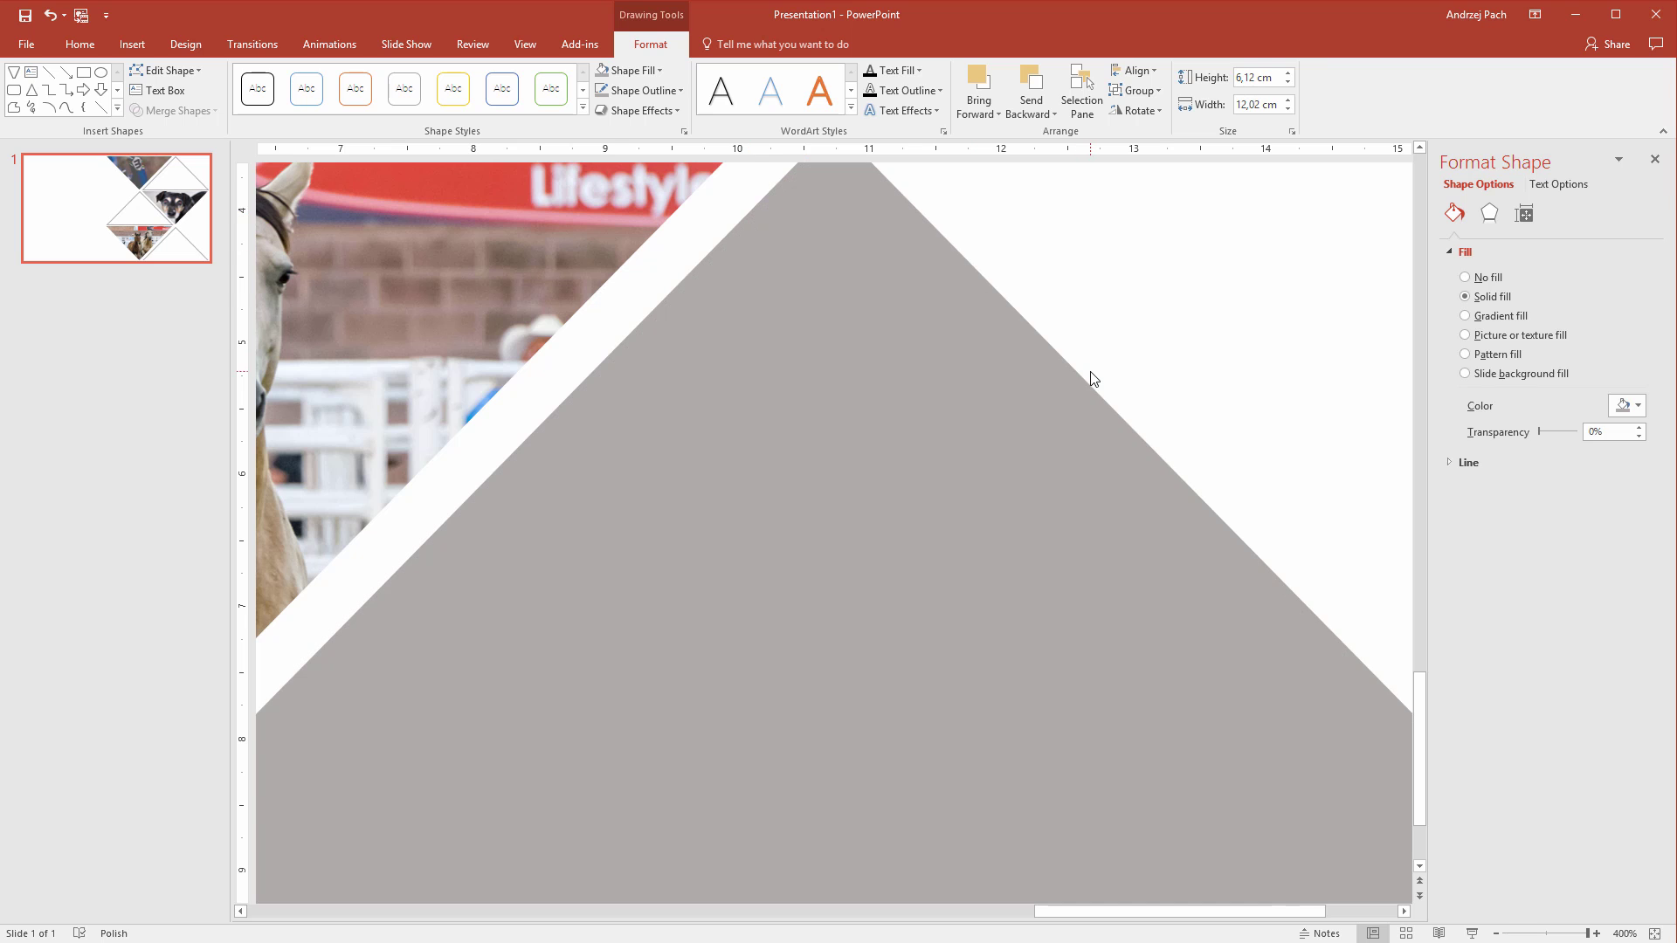
scroll(1099, 390, "down", 7)
left_click(1192, 594)
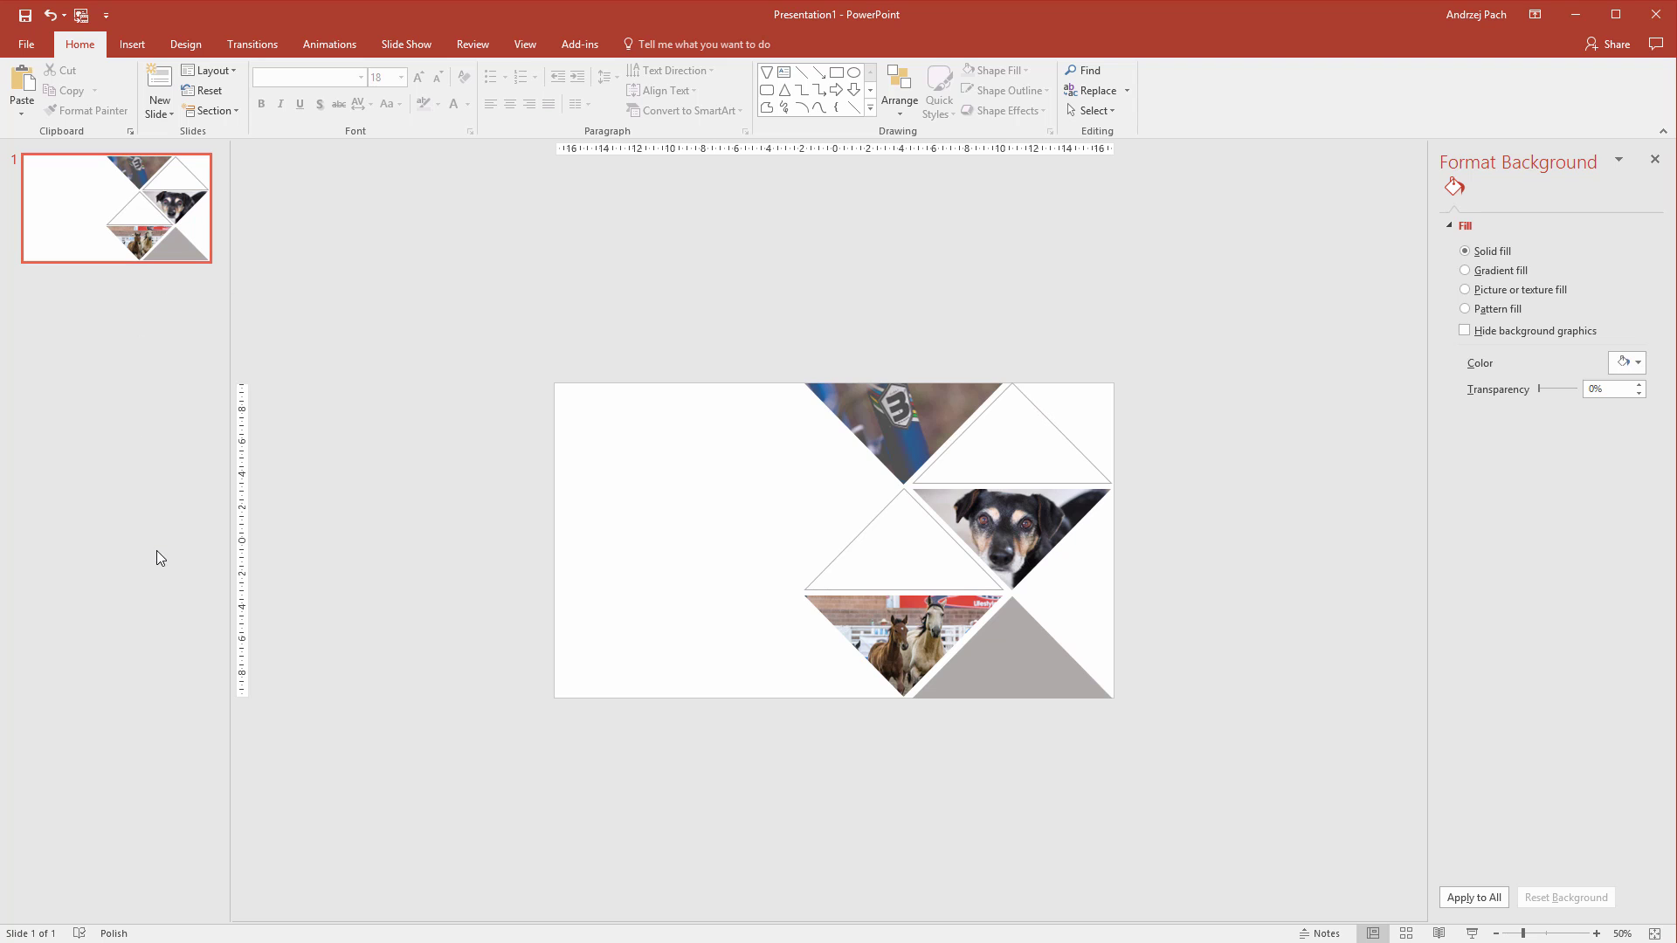
Step: Copy the green-bracketed MAGICAL TITLE from Clean Calm Slide and place it at the slide's upper left
left_click(393, 904)
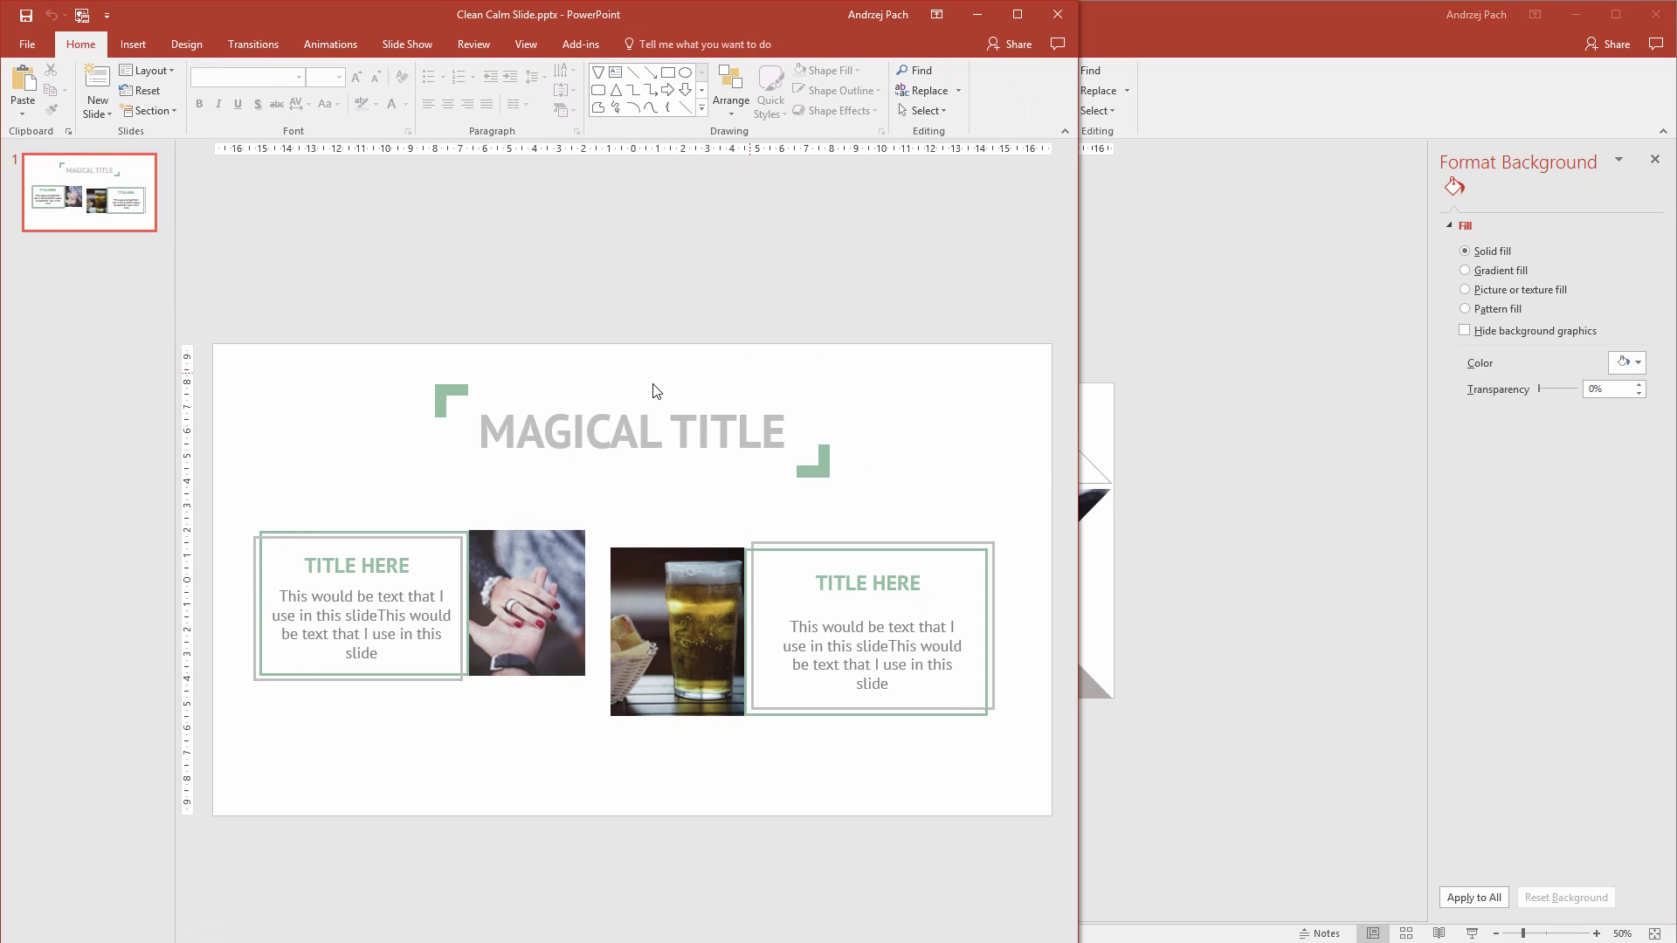
left_click(514, 454)
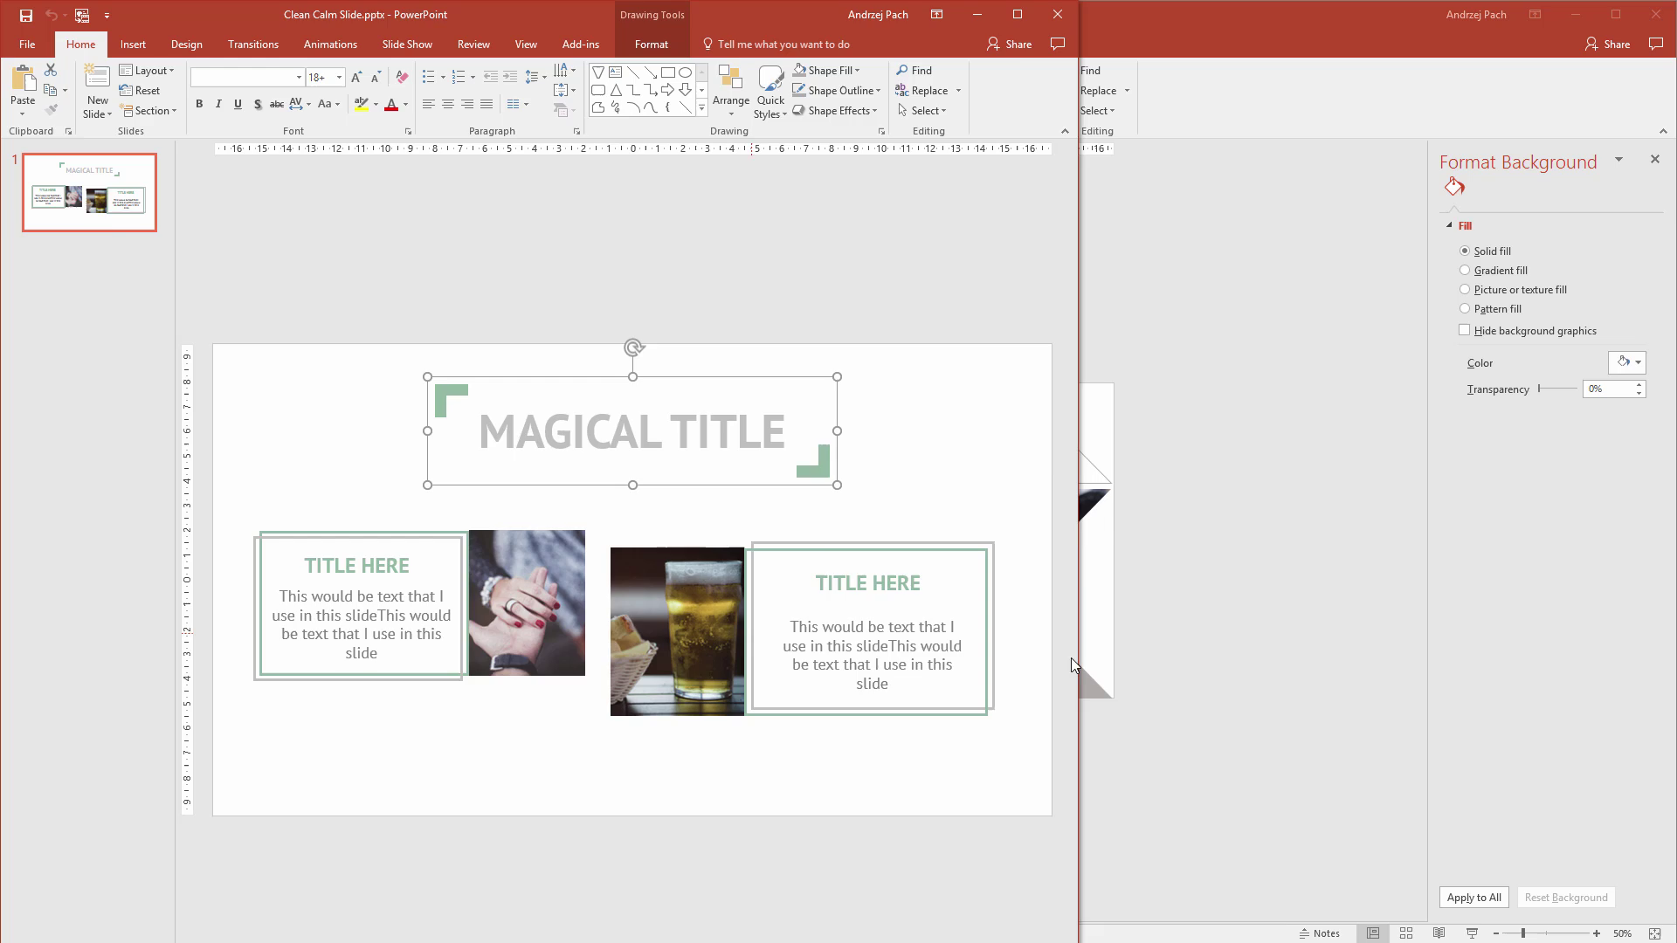
left_click(1134, 655)
key("ctrl+v")
left_click_drag(767, 480, 663, 487)
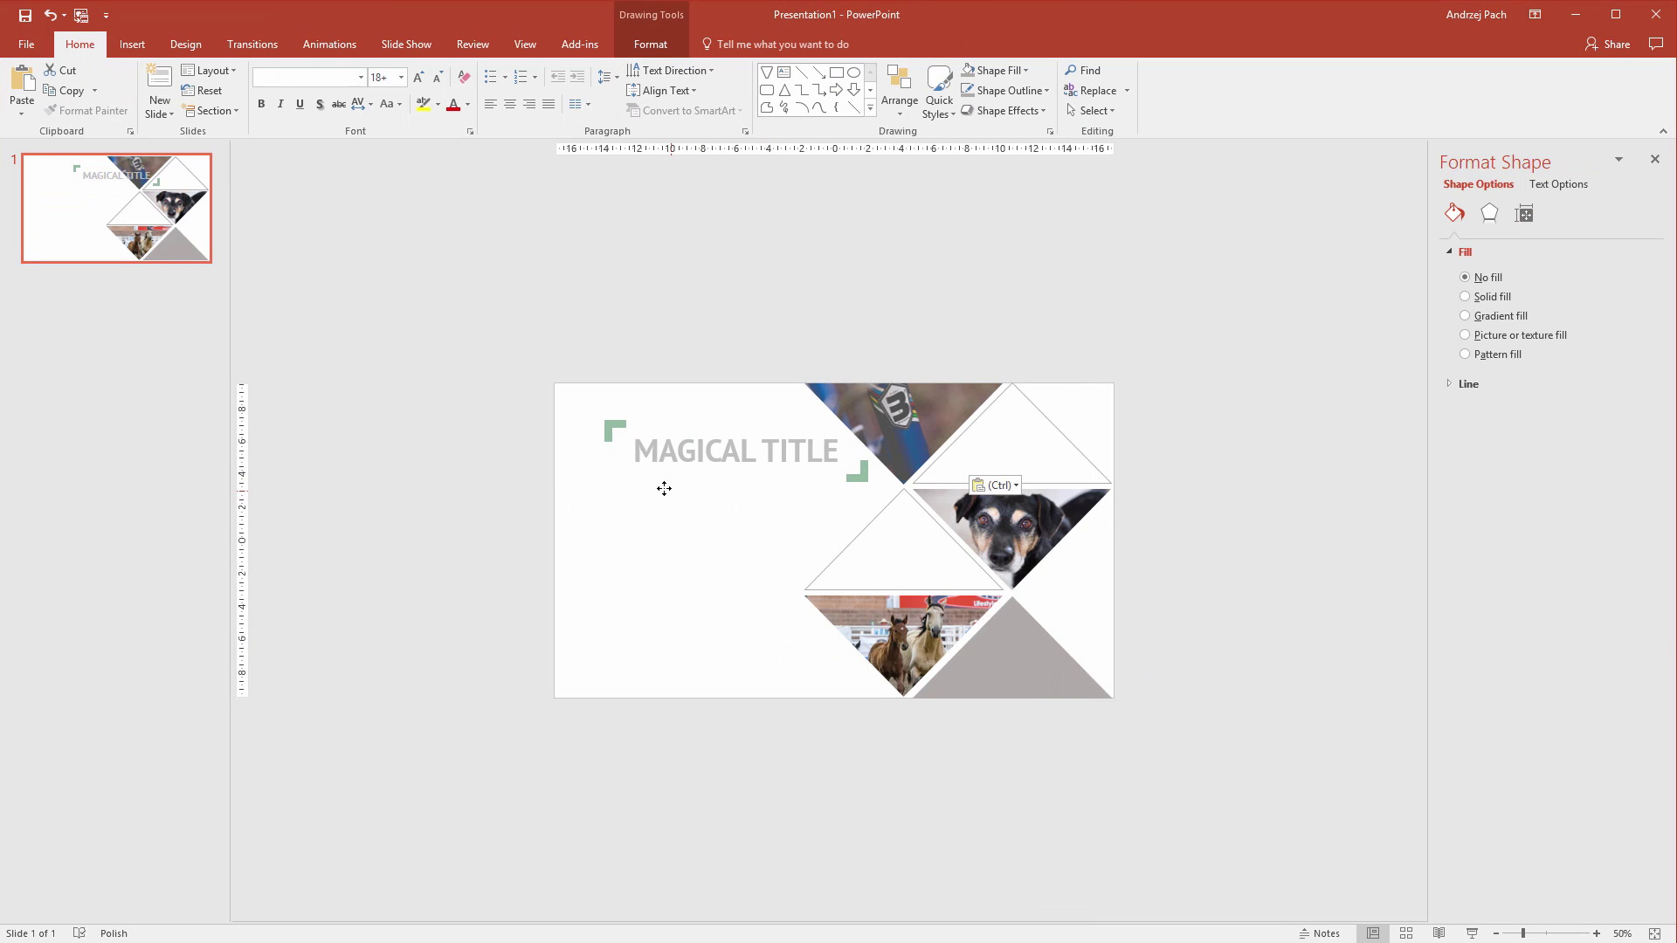
Step: Narrow the title box, set its font to 44 pt, and nudge it down between the brackets
key("alt")
left_click_drag(869, 486, 828, 477)
left_click(729, 450)
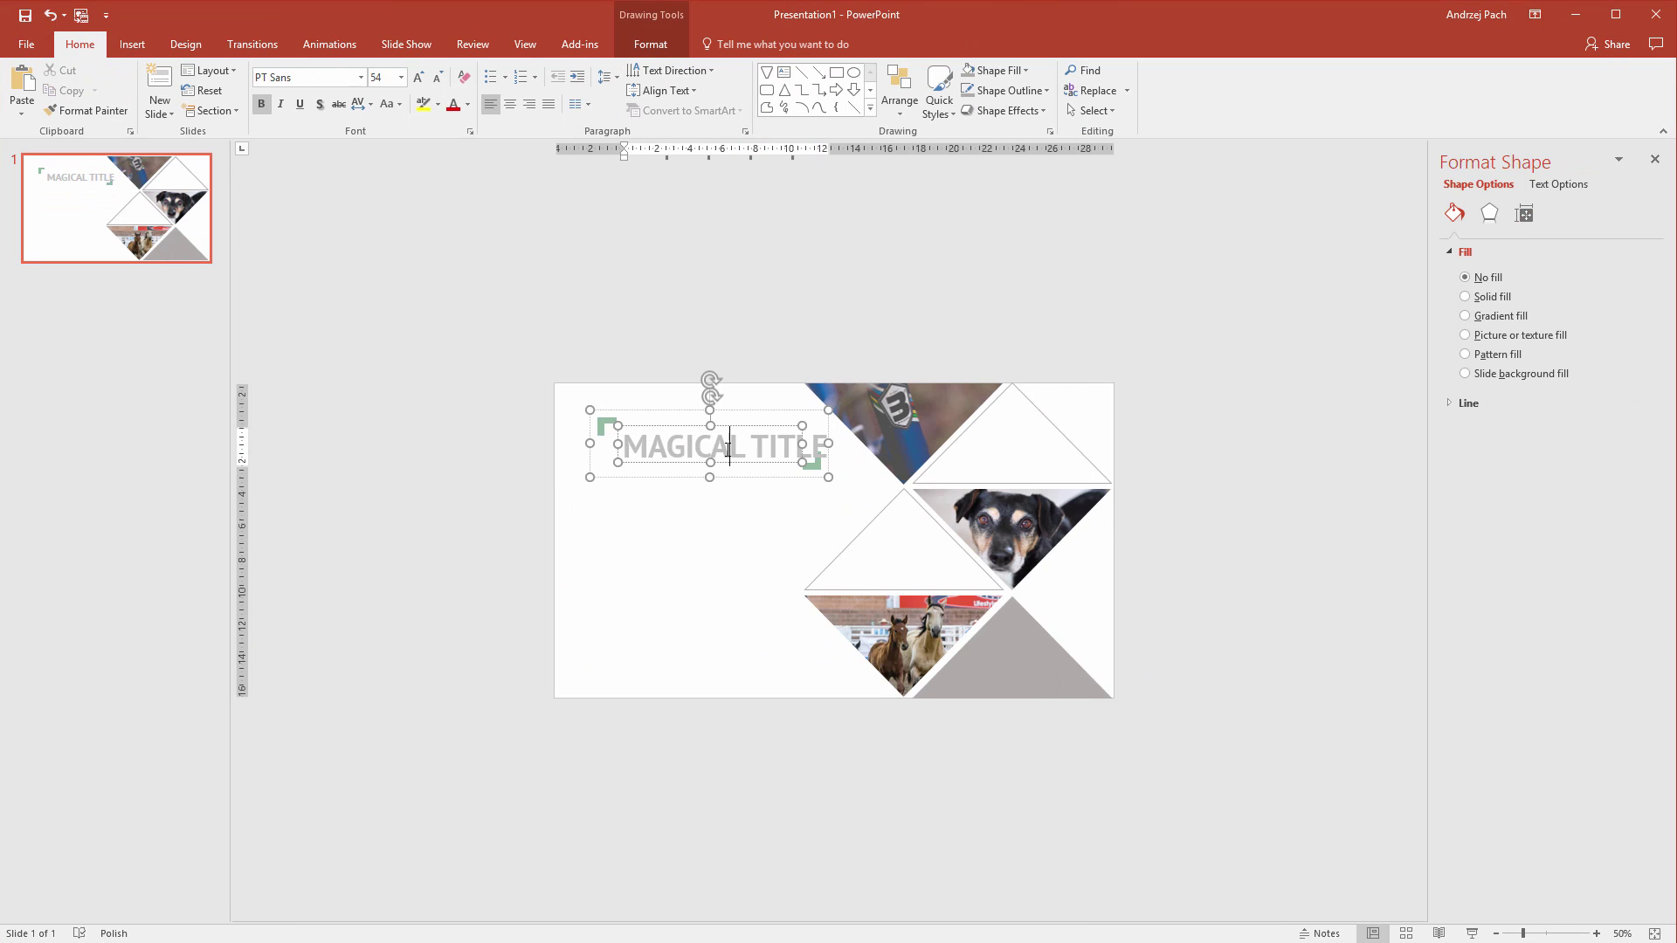
left_click(734, 428)
left_click(437, 77)
left_click(438, 77)
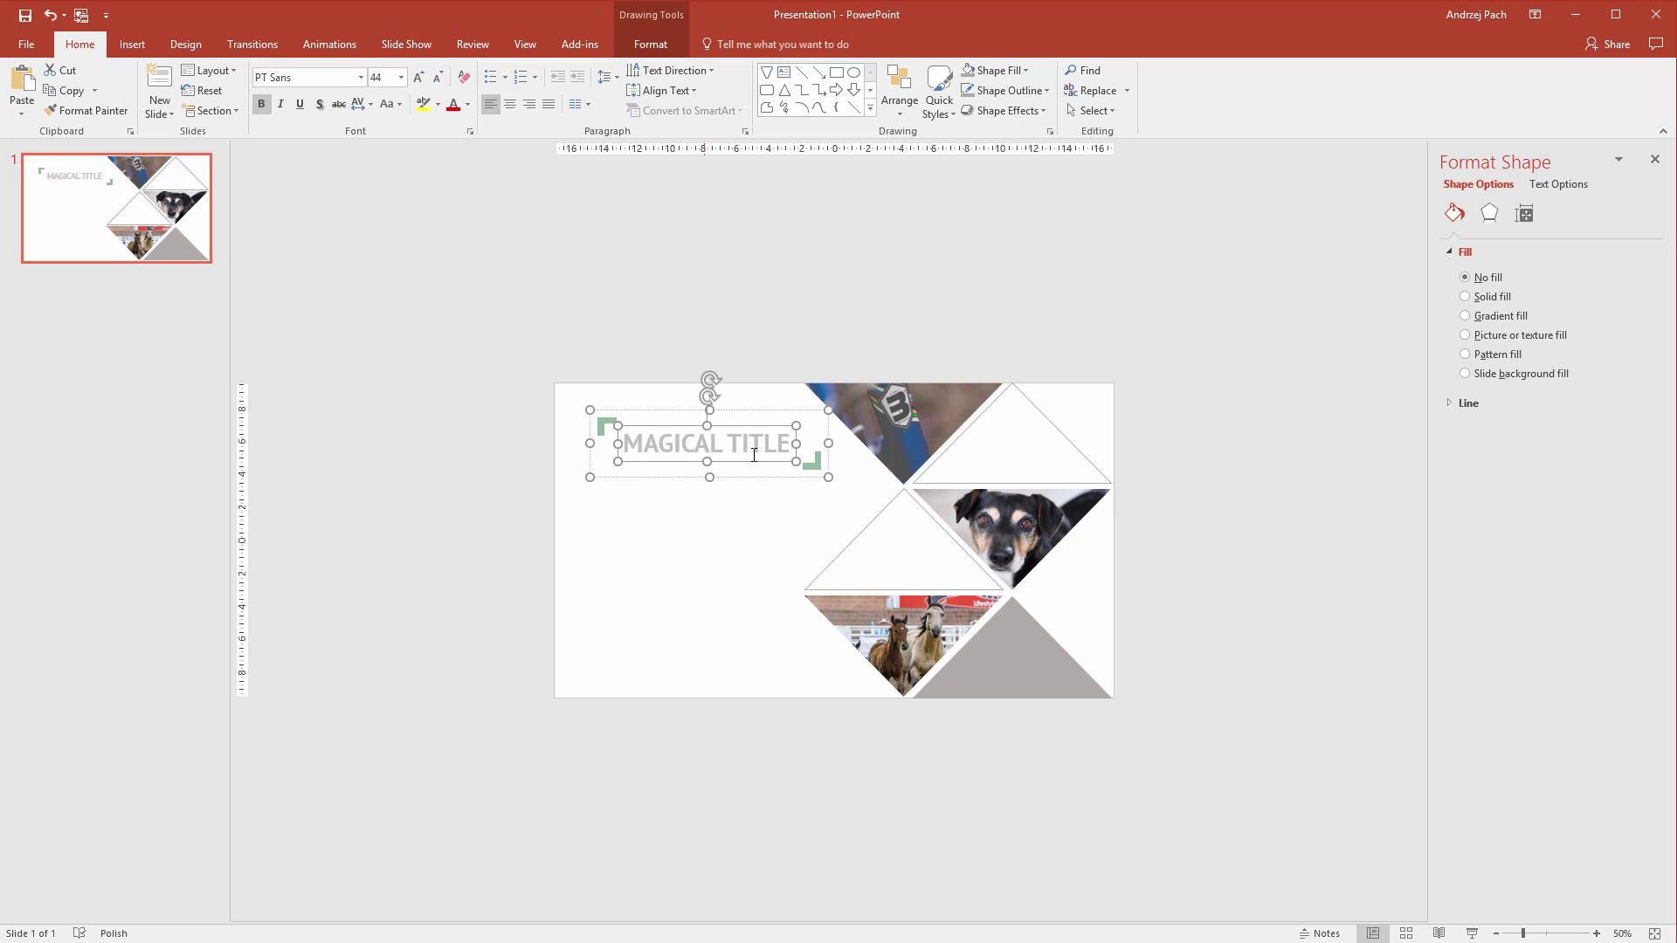
left_click_drag(732, 468, 732, 469)
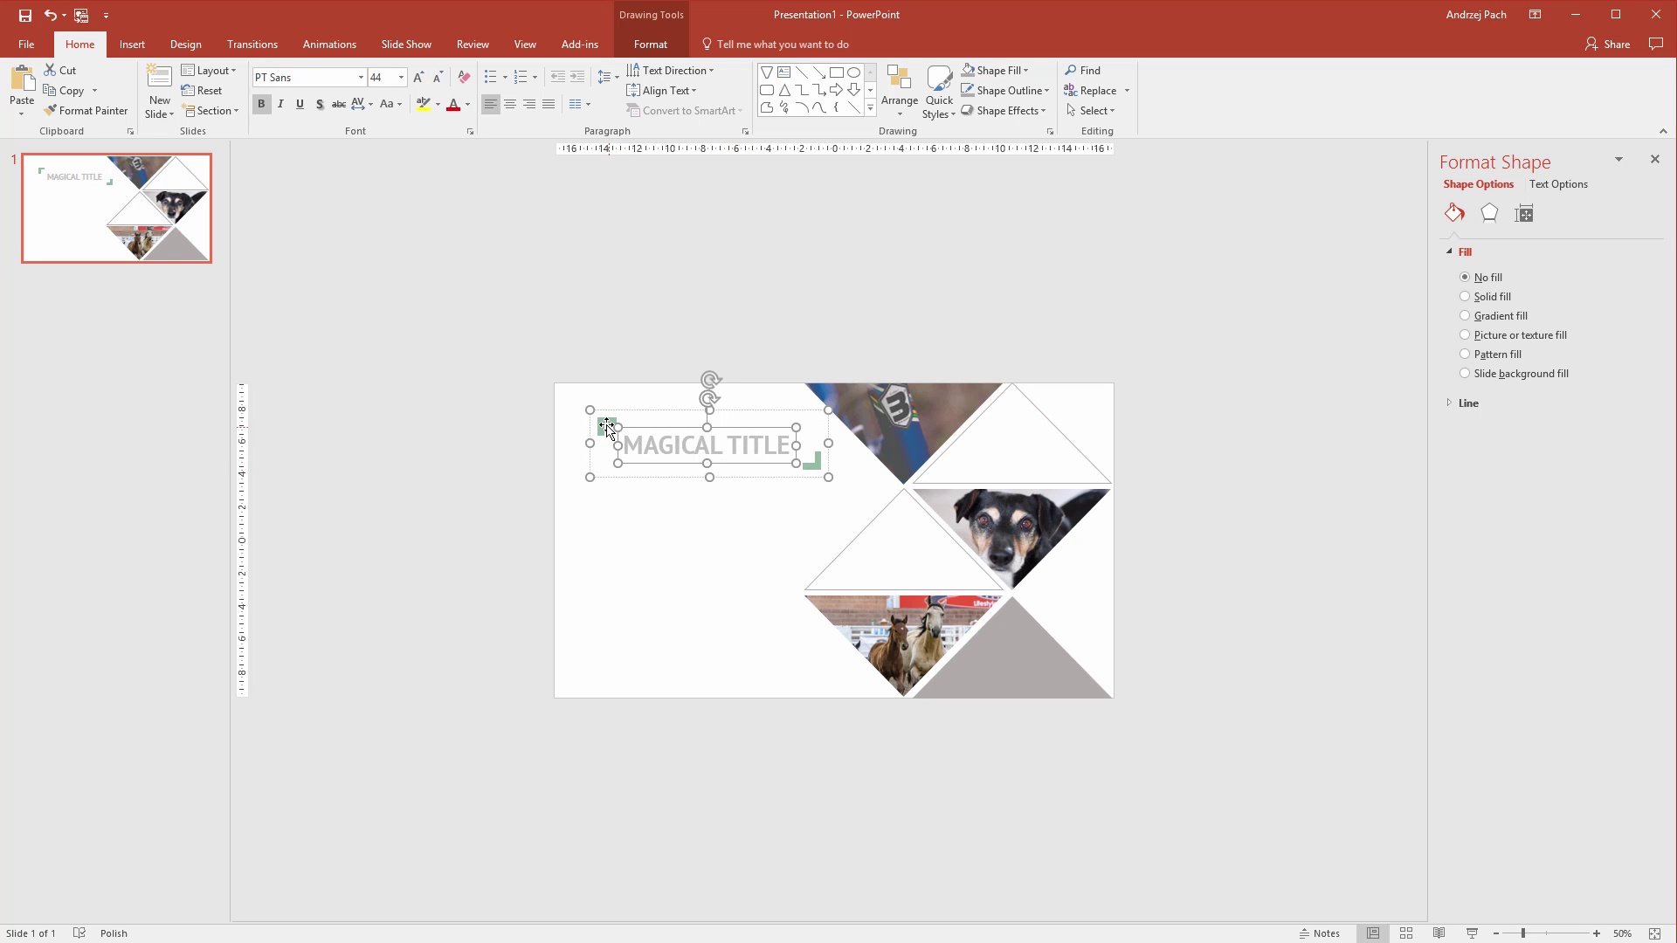
left_click(730, 644)
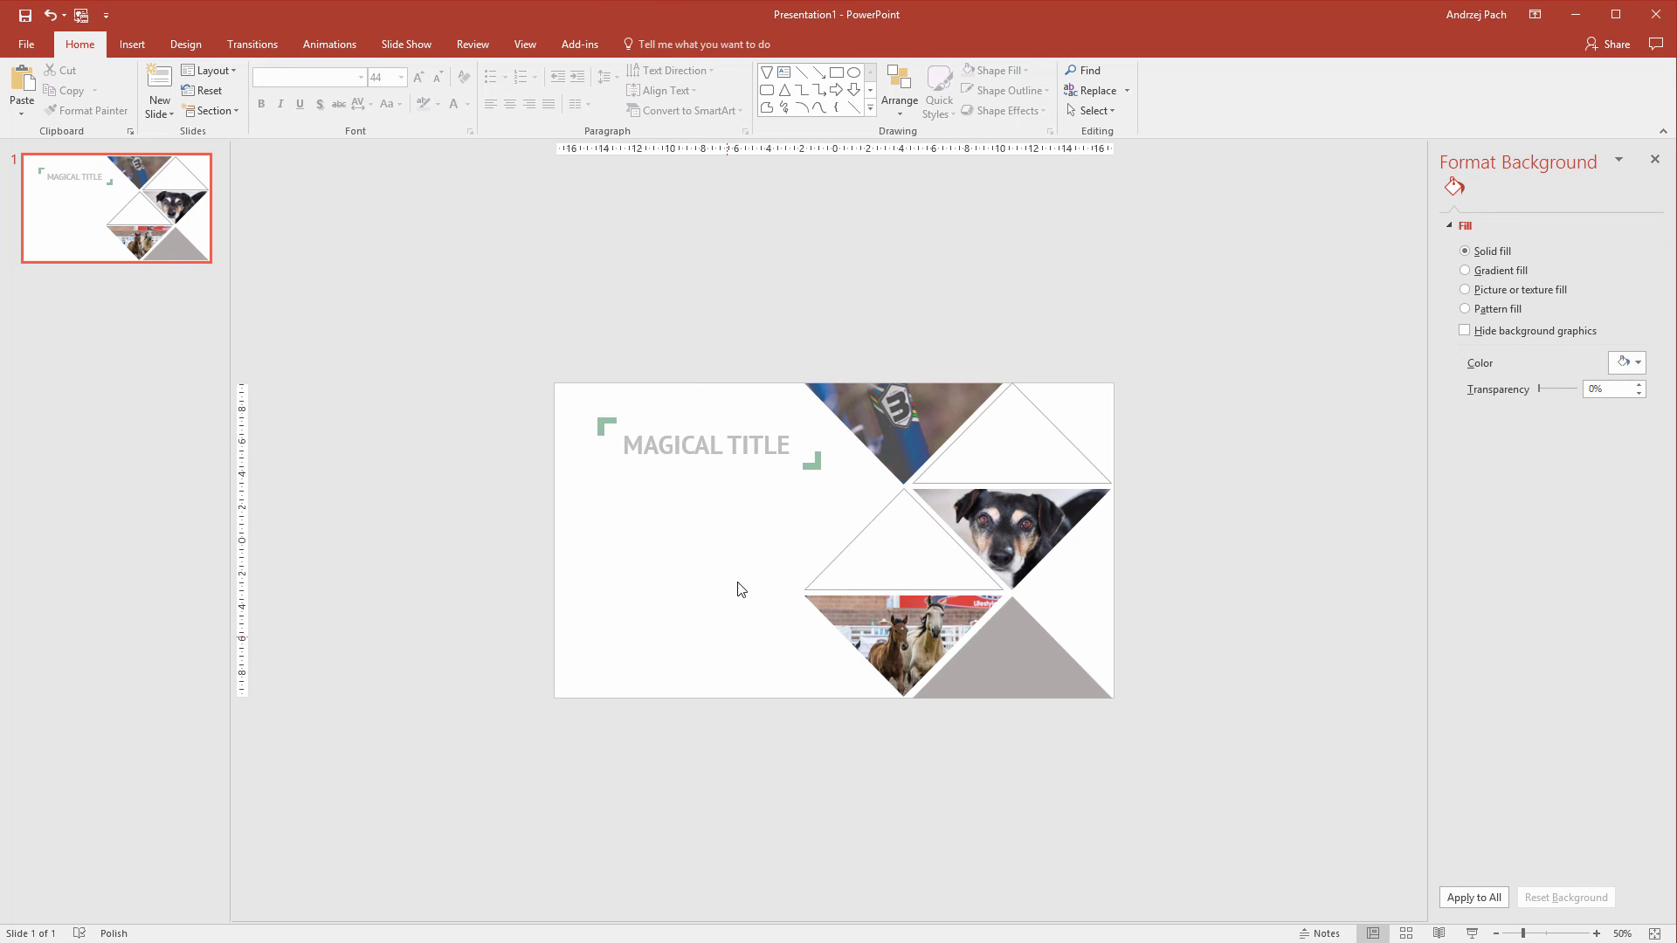
Step: Paste a copy of the outlined triangle, rotate it to point right, and shrink it near the title
left_click(149, 48)
left_click(306, 110)
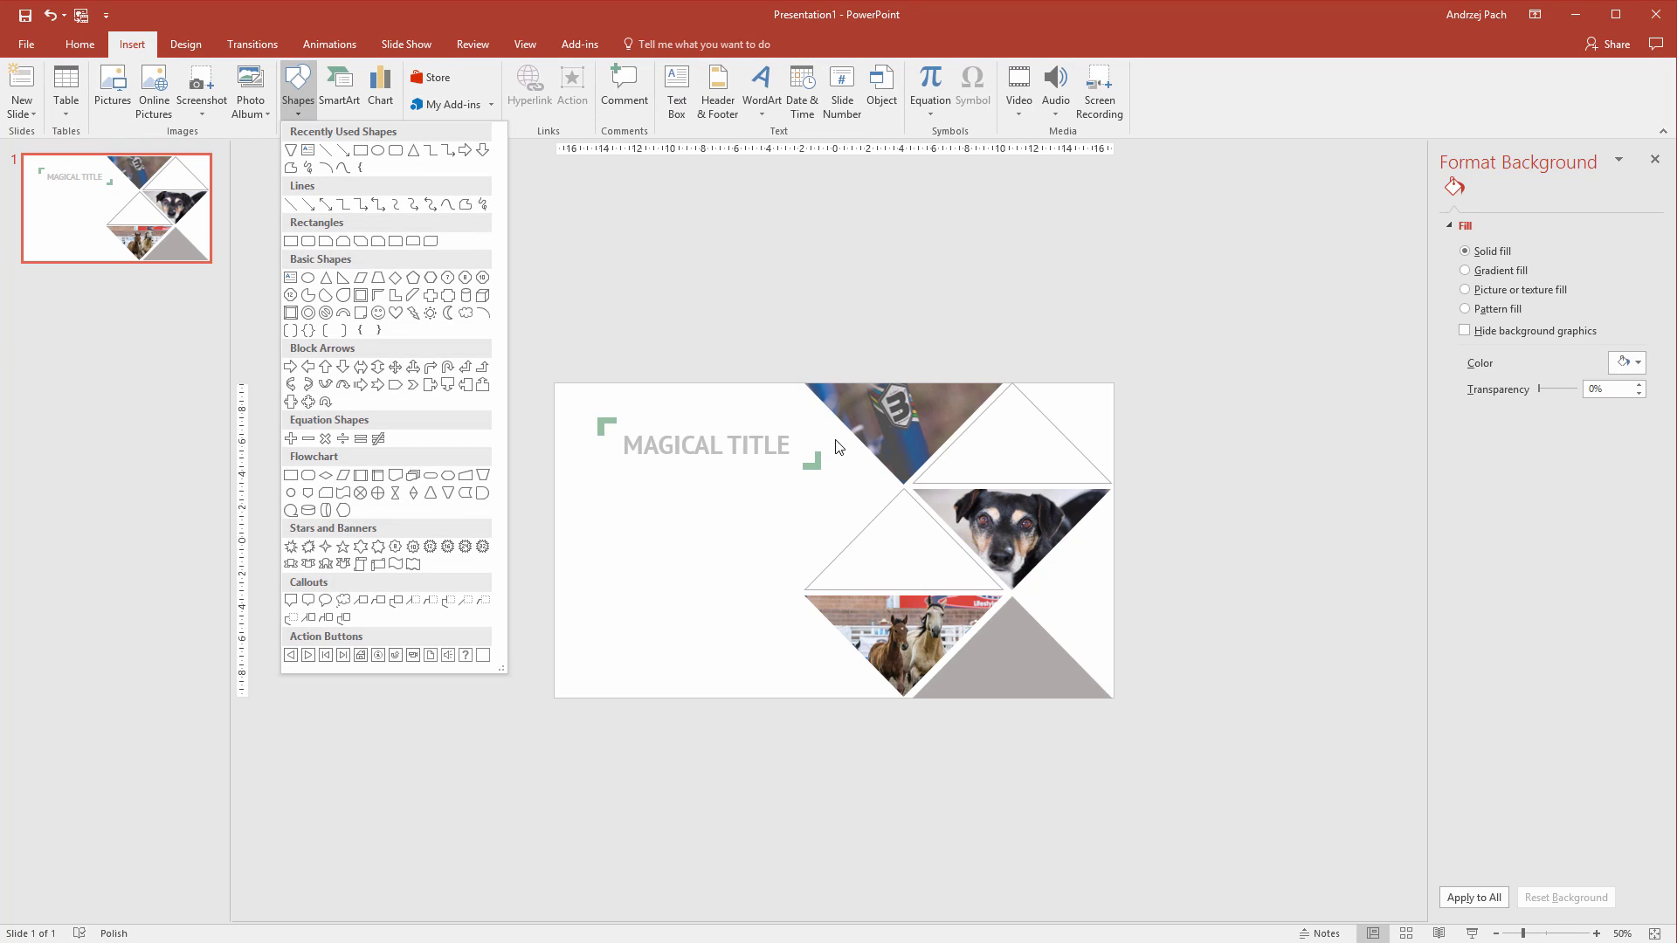
key("Escape")
key("ctrl+v")
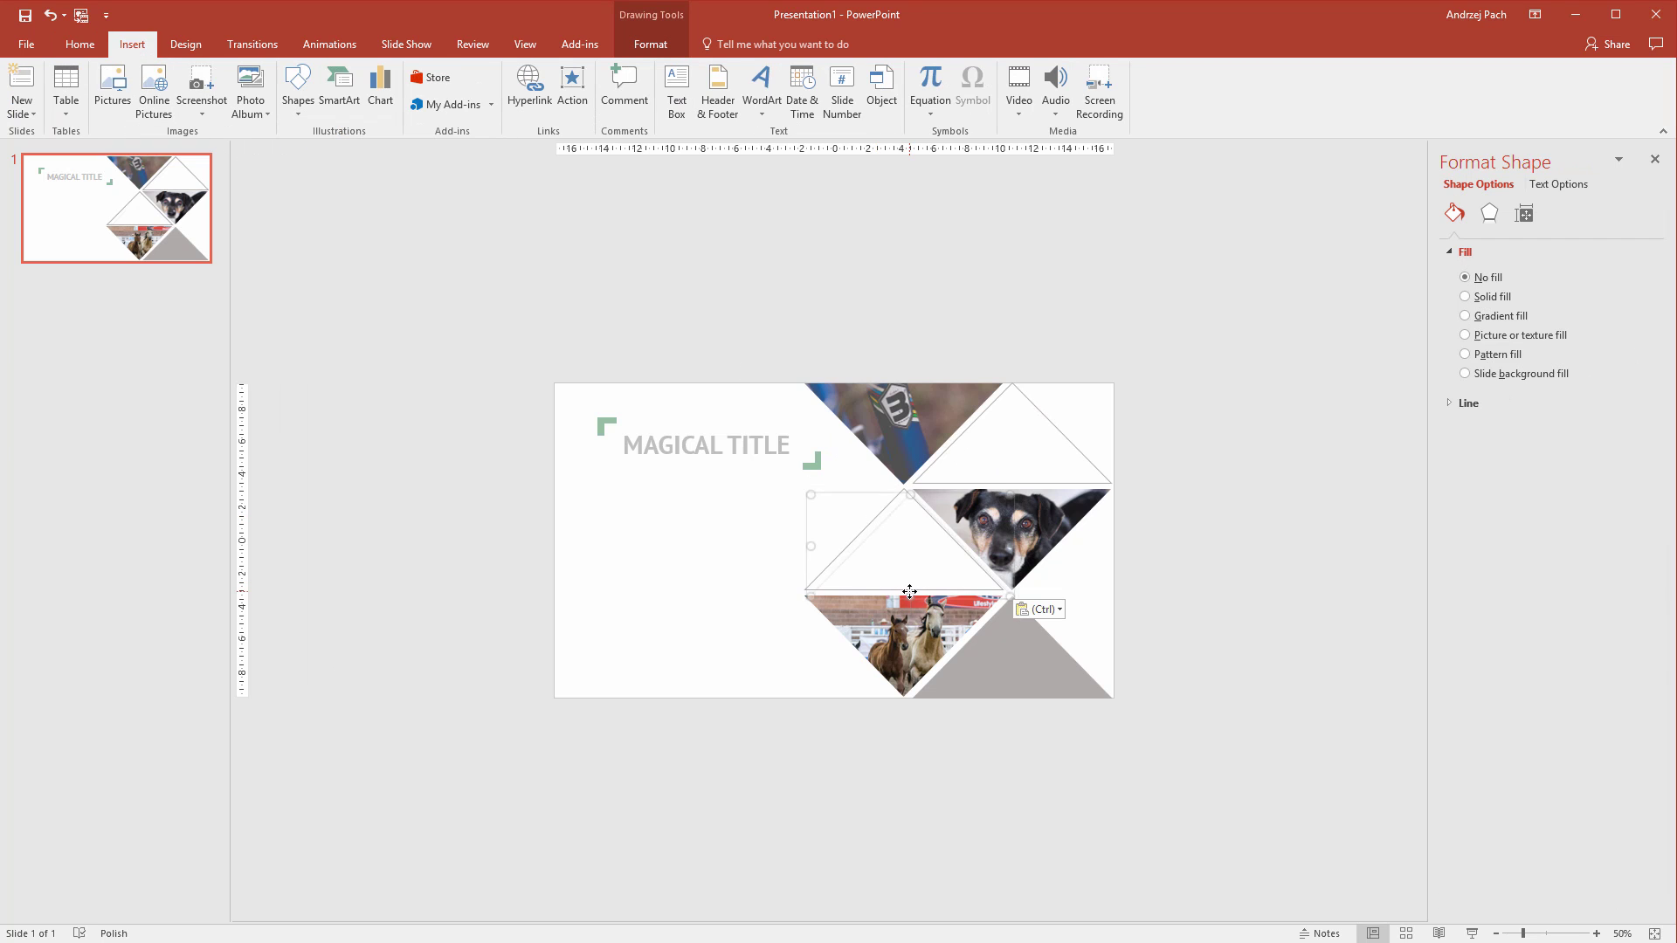
left_click_drag(905, 528, 714, 528)
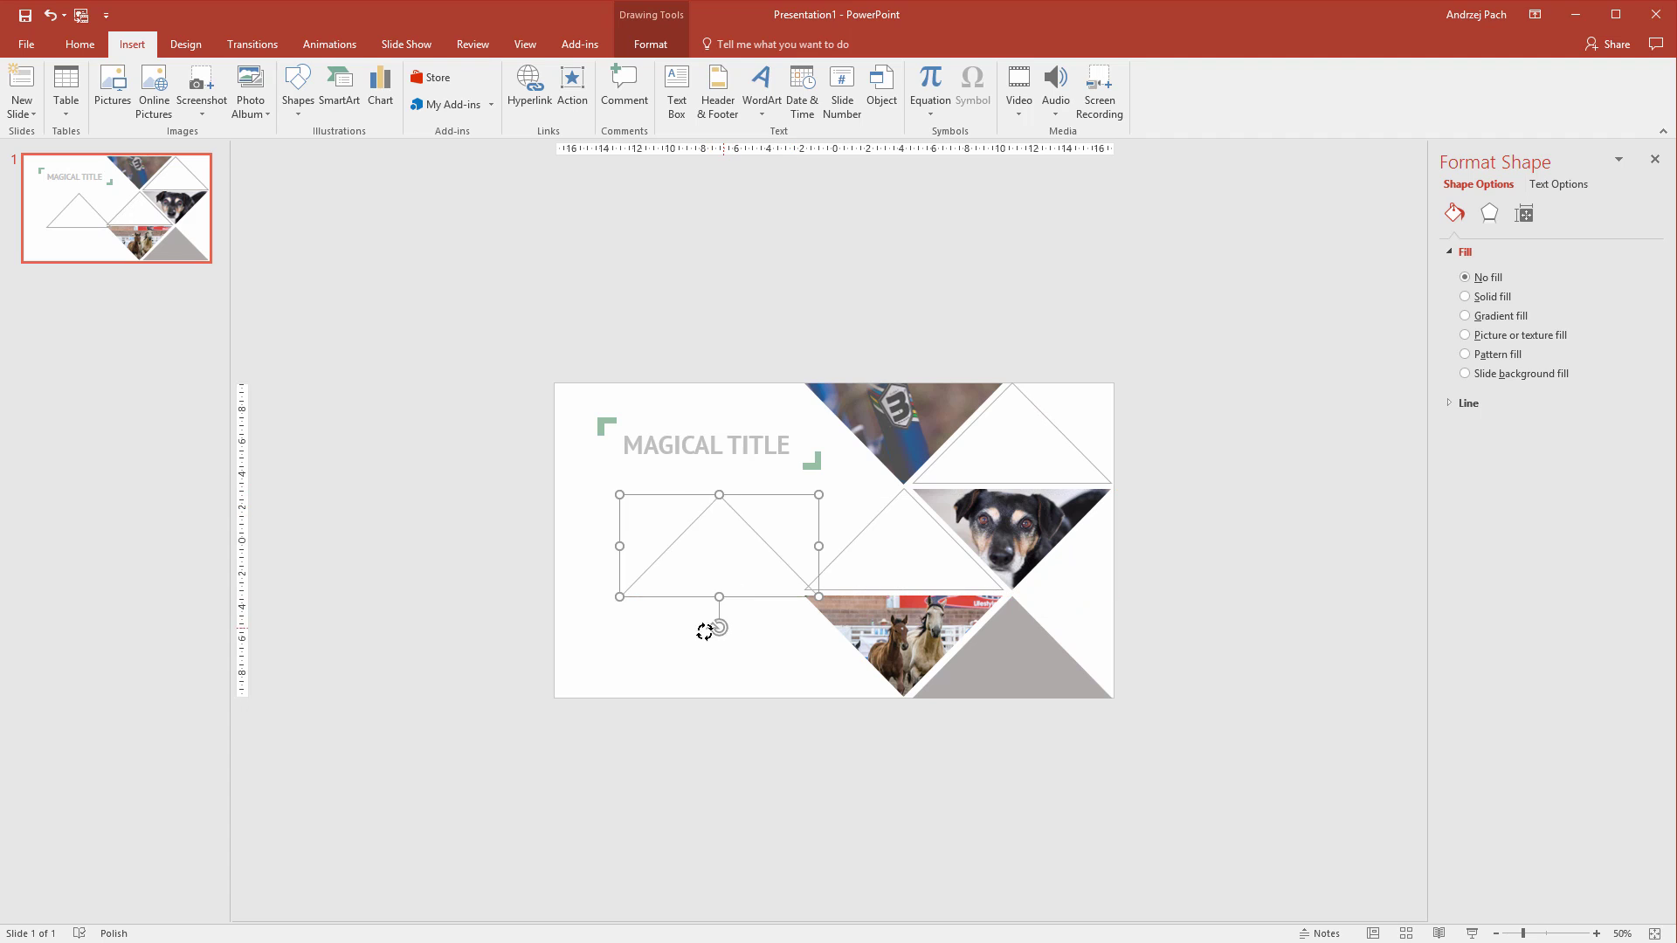
left_click_drag(704, 631, 600, 568)
left_click(702, 600)
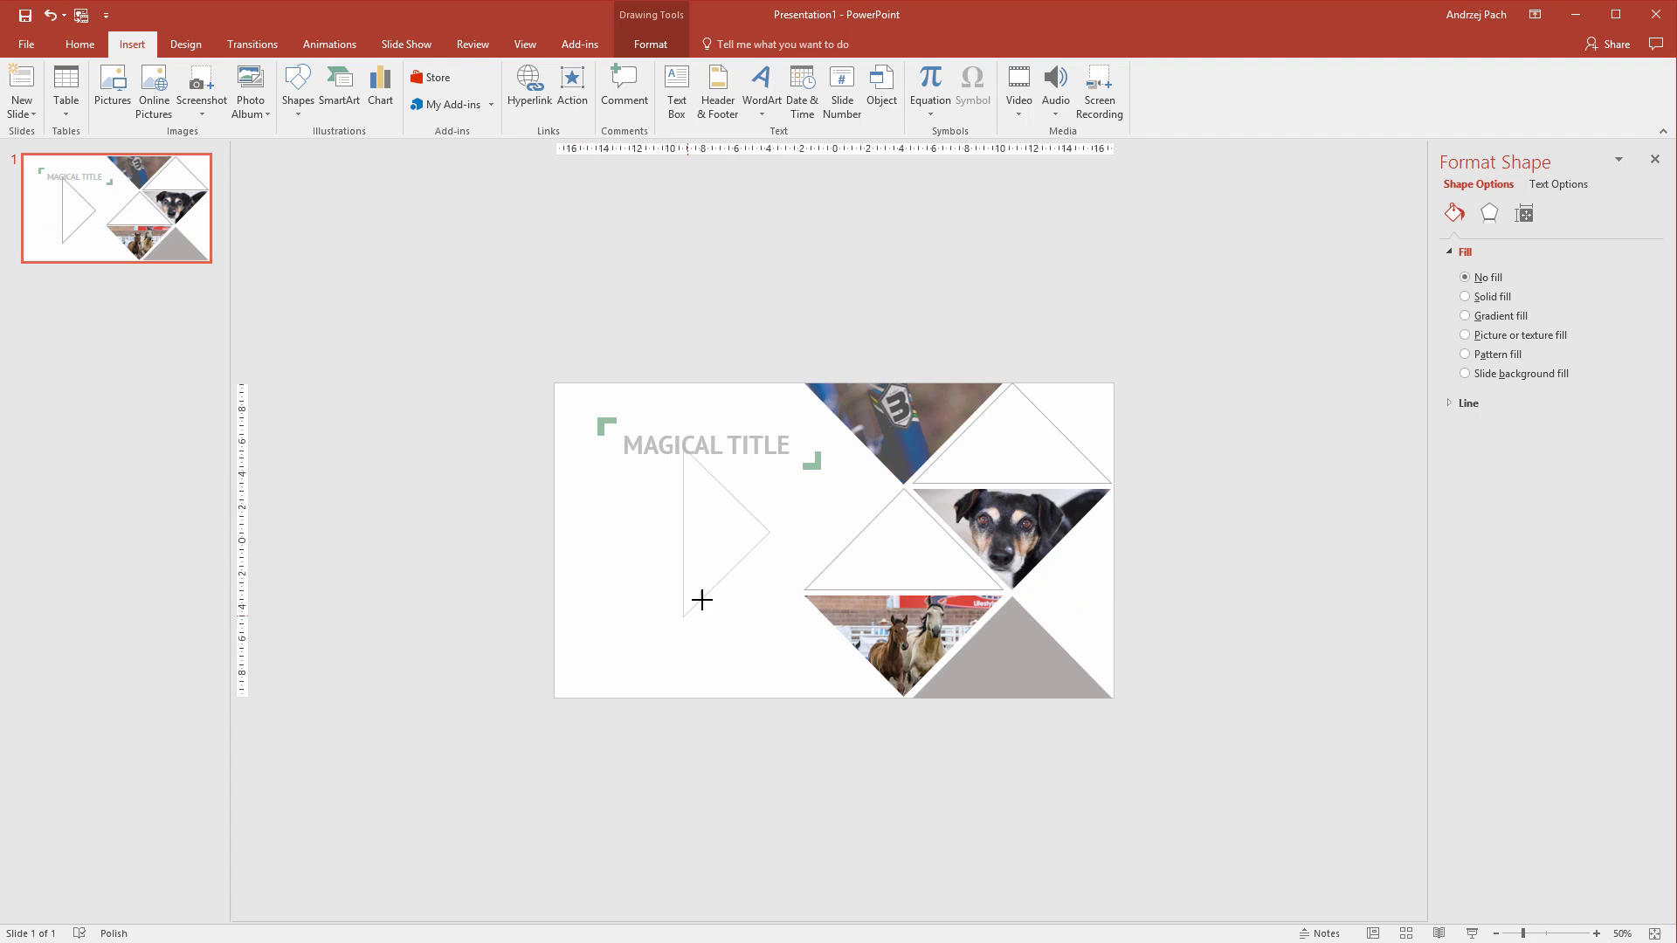
left_click_drag(701, 600, 921, 474)
Step: Give the small triangle a green fill and no outline, and place it beside the title bracket
scroll(816, 507, "up", 8)
left_click(650, 43)
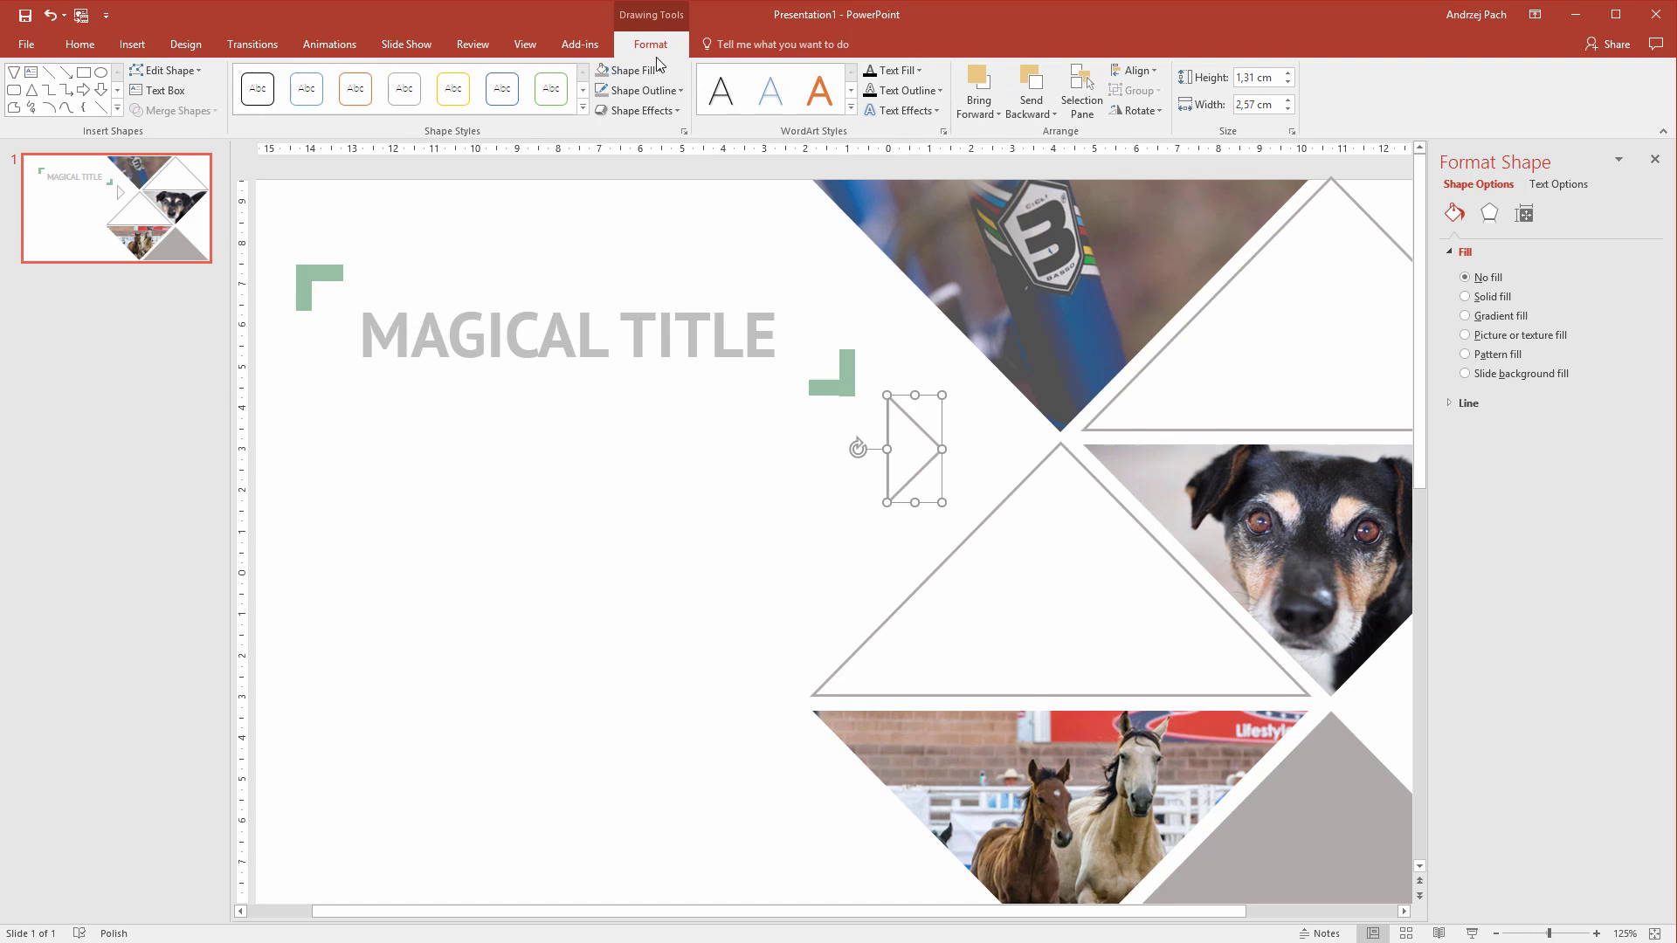
left_click(657, 77)
left_click(661, 267)
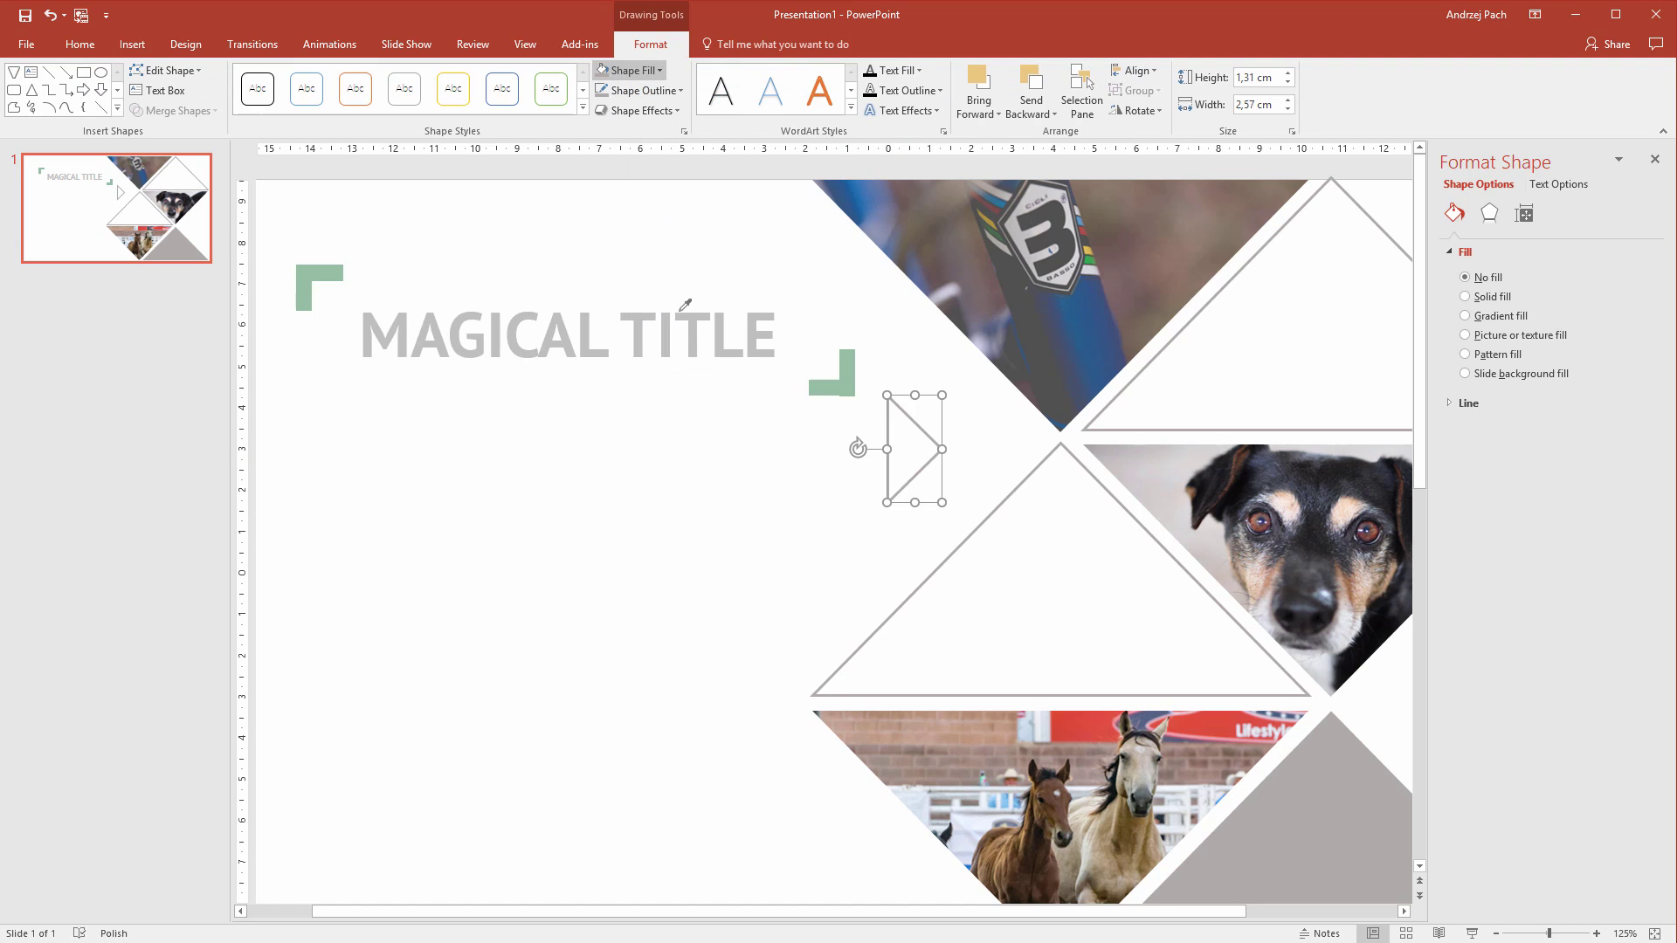
left_click(675, 96)
left_click(685, 273)
left_click_drag(898, 441, 965, 787)
Step: Duplicate the green triangle and enlarge the copy to 1,84 × 3,61 cm
key("ctrl+c")
key("ctrl+v")
left_click_drag(1053, 745, 1071, 745)
scroll(1124, 786, "down", 2)
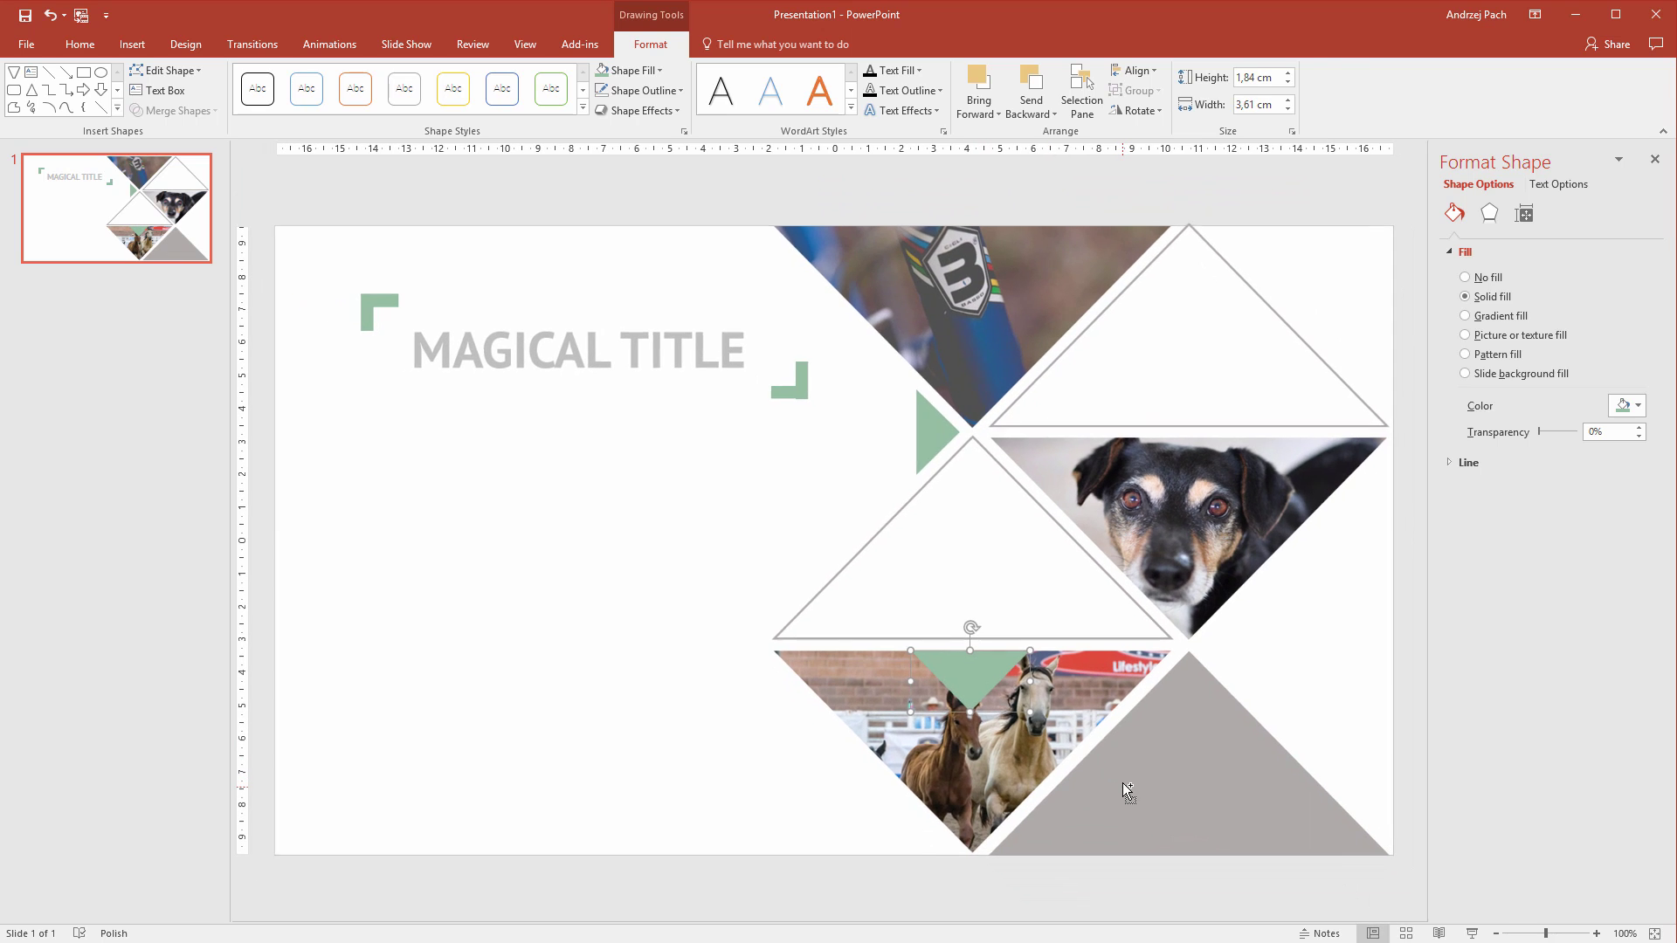
scroll(1113, 794, "down", 3)
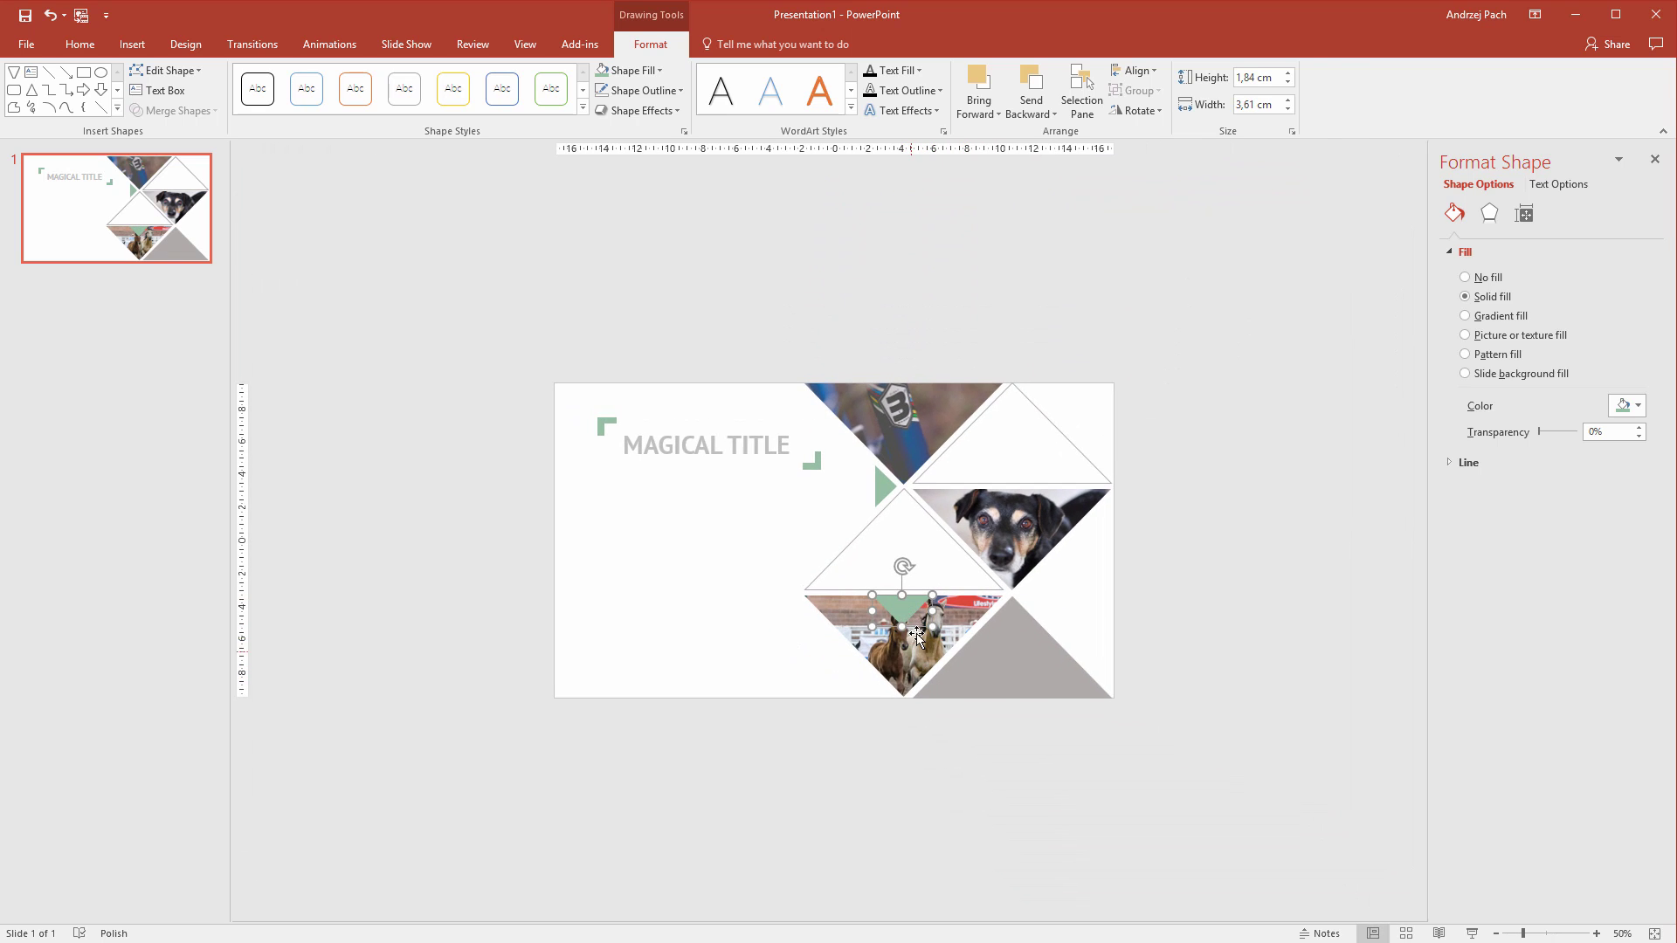
Step: Set the triangle copy over the horse photo to No Fill and resize it to 1,31 × 2,57 cm
left_click(629, 70)
left_click(642, 234)
left_click(753, 747)
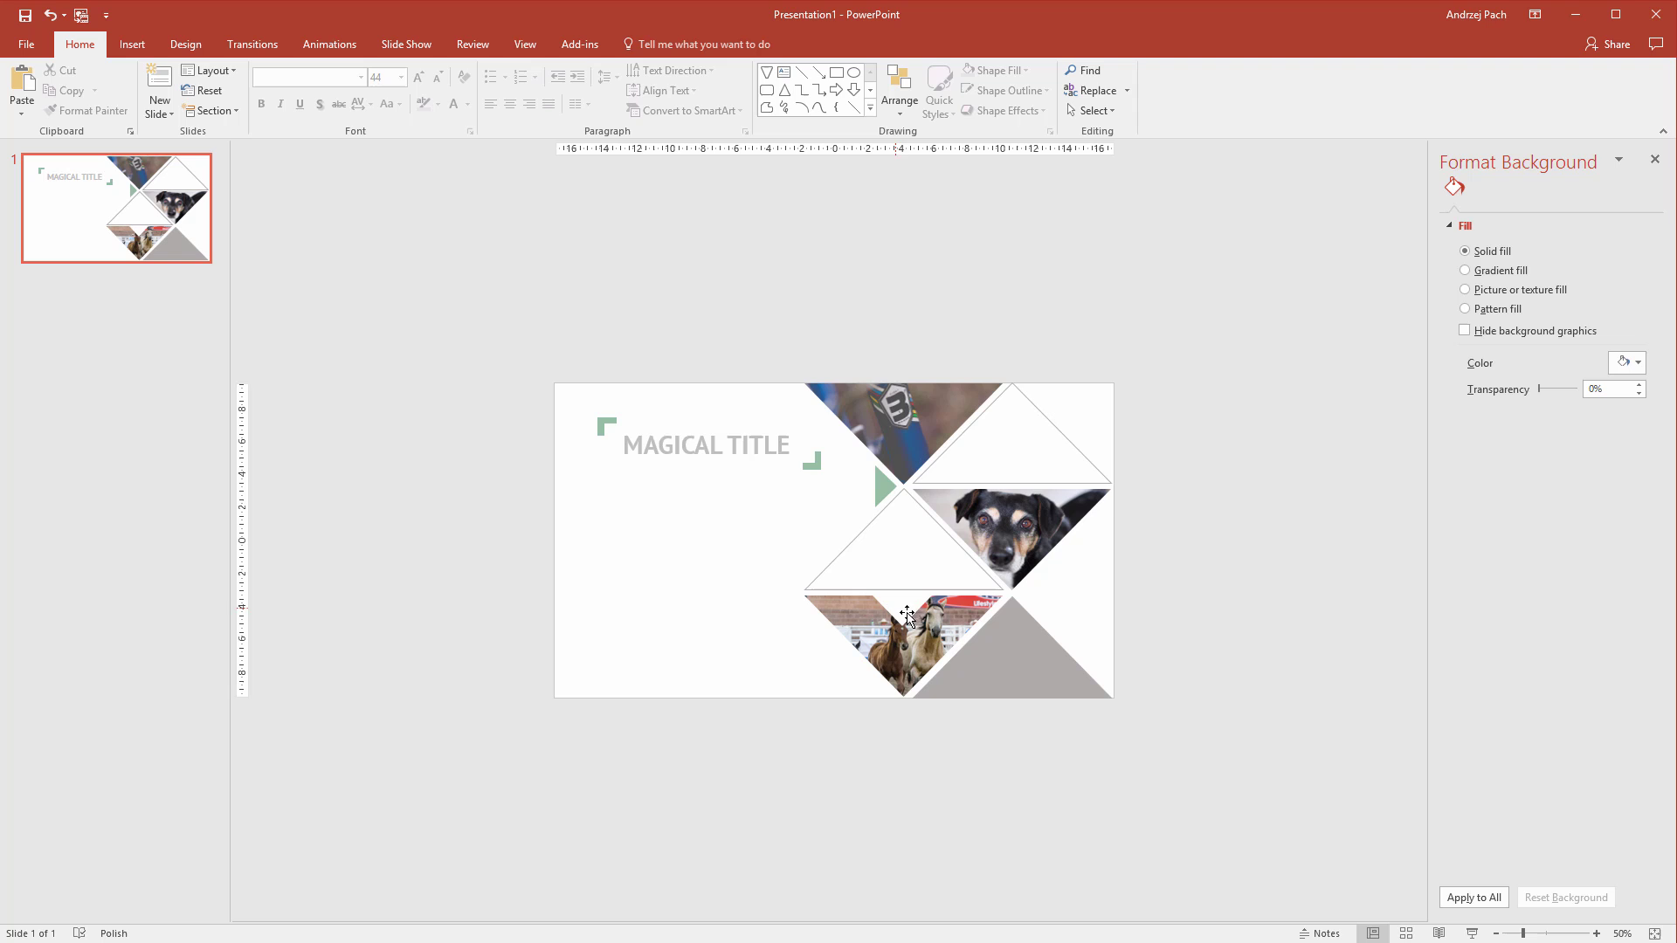
left_click(900, 609)
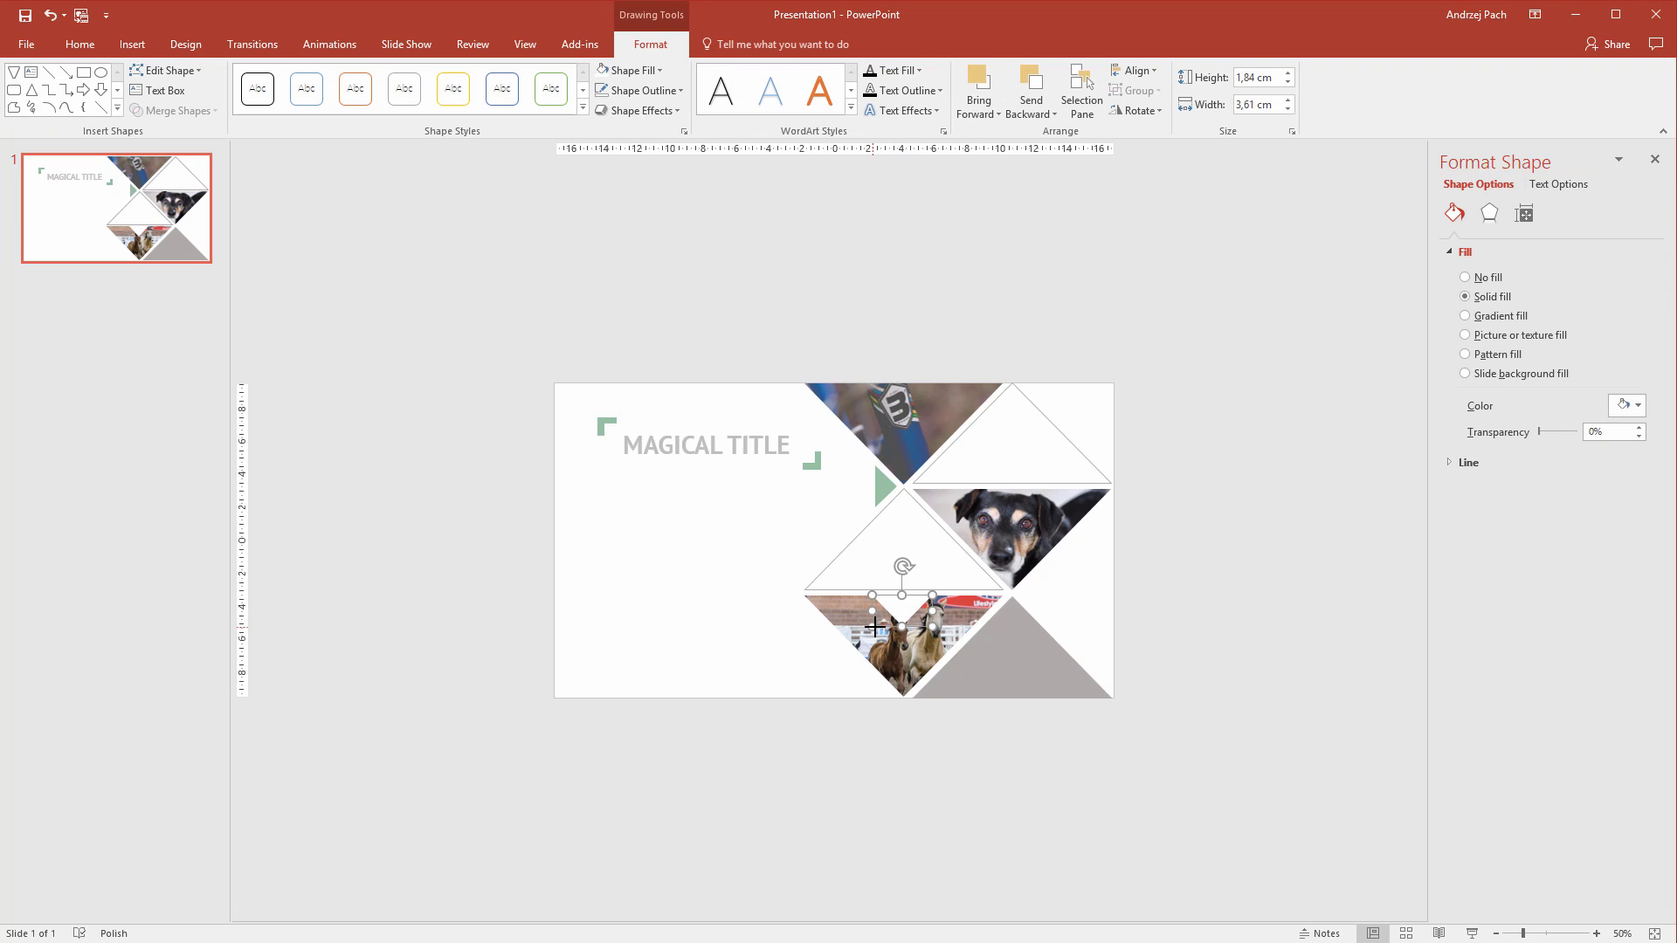
left_click_drag(875, 626, 890, 618)
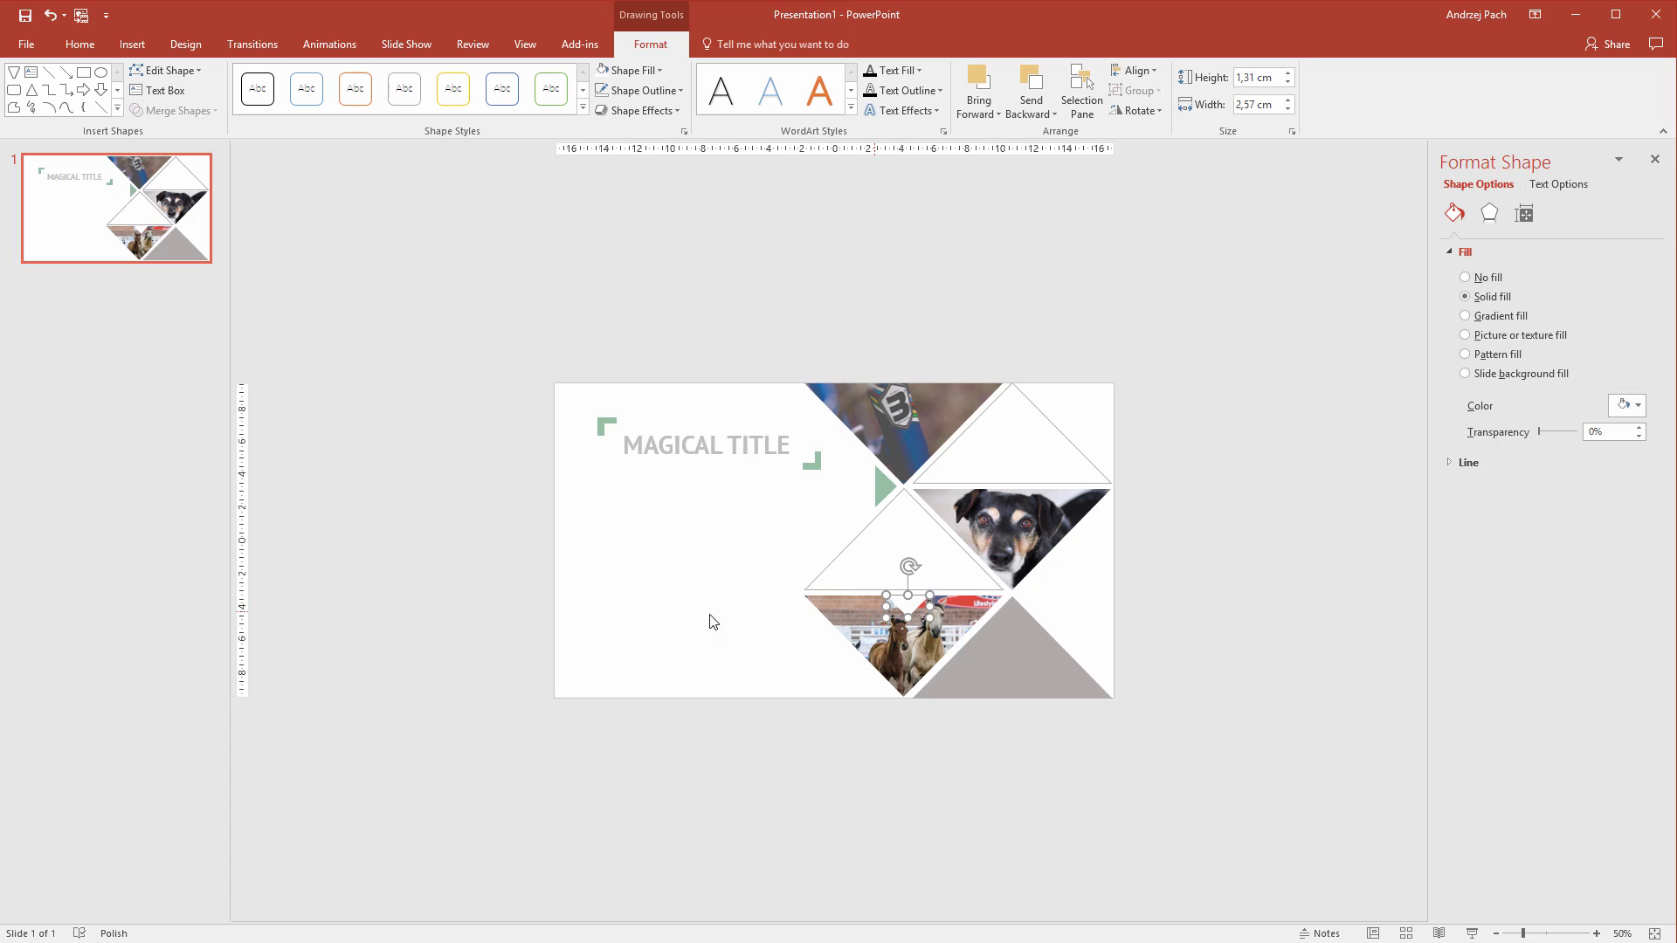
left_click(681, 635)
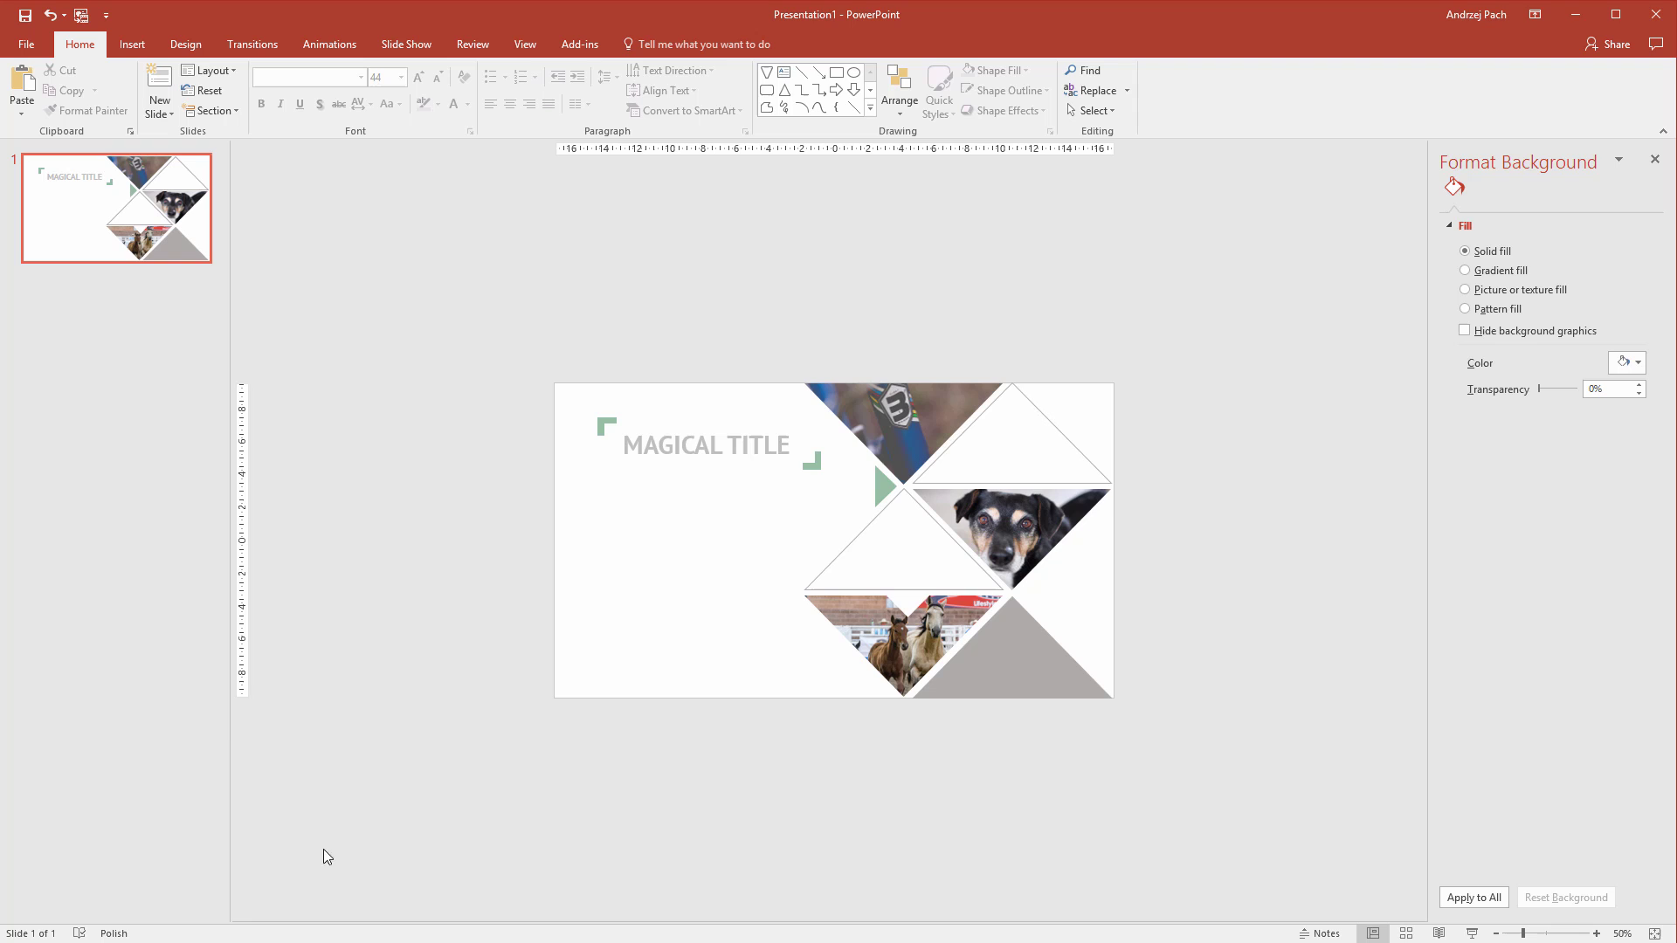
Step: Copy the left text-and-picture group from Clean Calm Slide and paste it into Presentation1
mouse_move(297, 939)
left_click(393, 899)
left_click(394, 670)
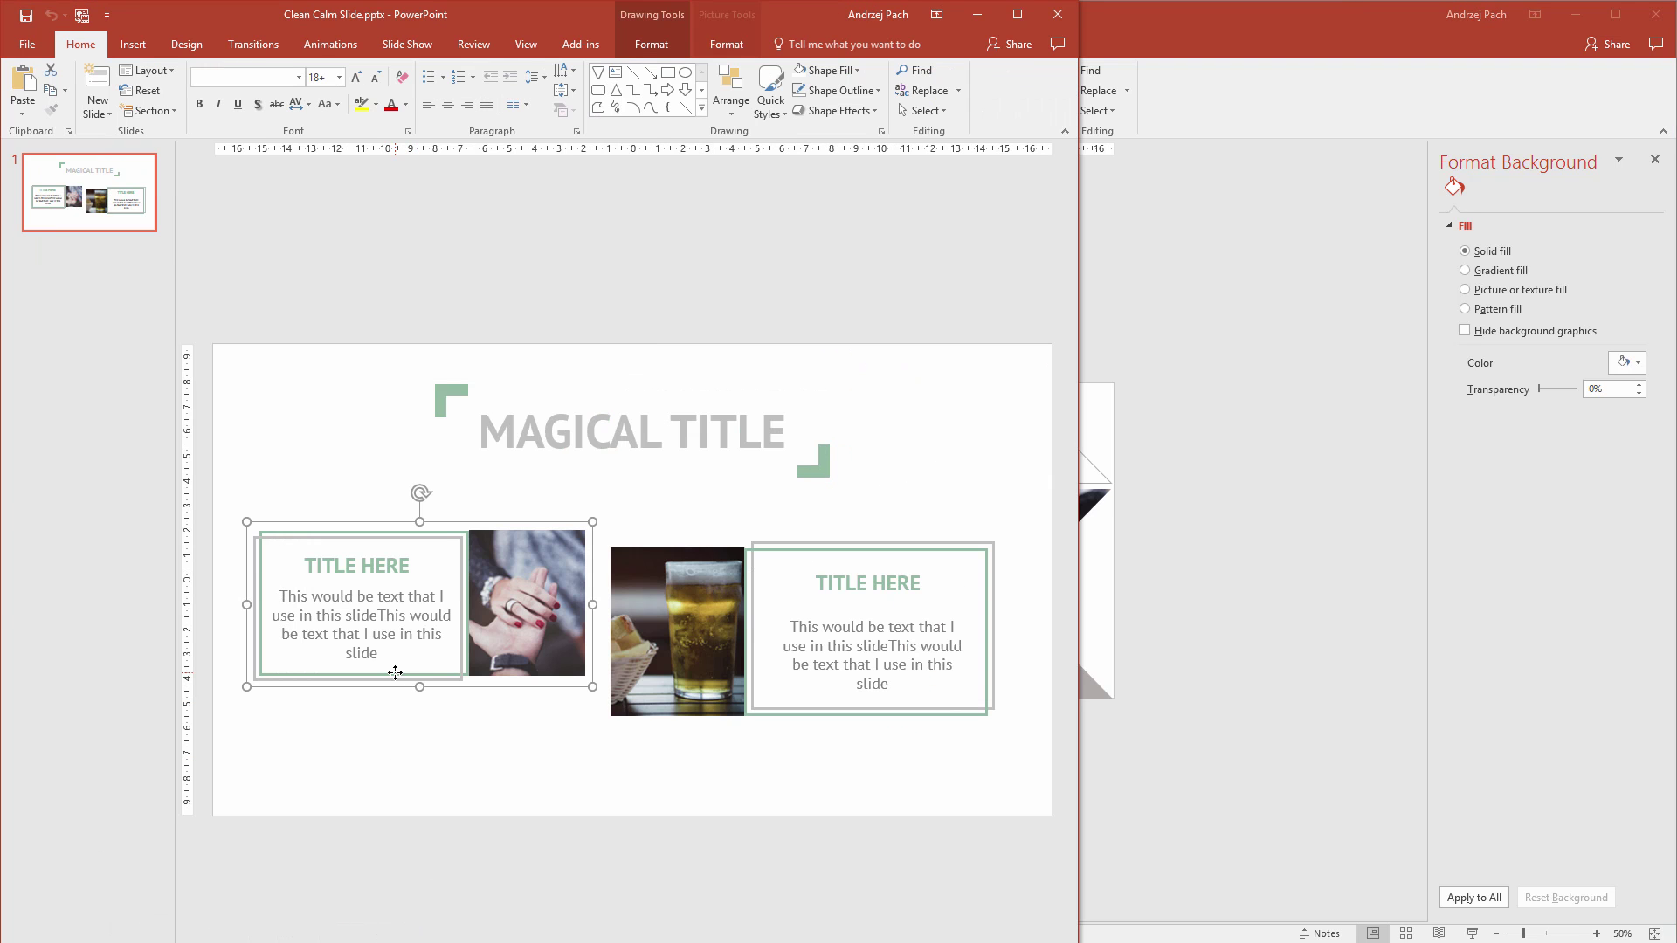
key("ctrl+c")
left_click(205, 900)
key("ctrl+v")
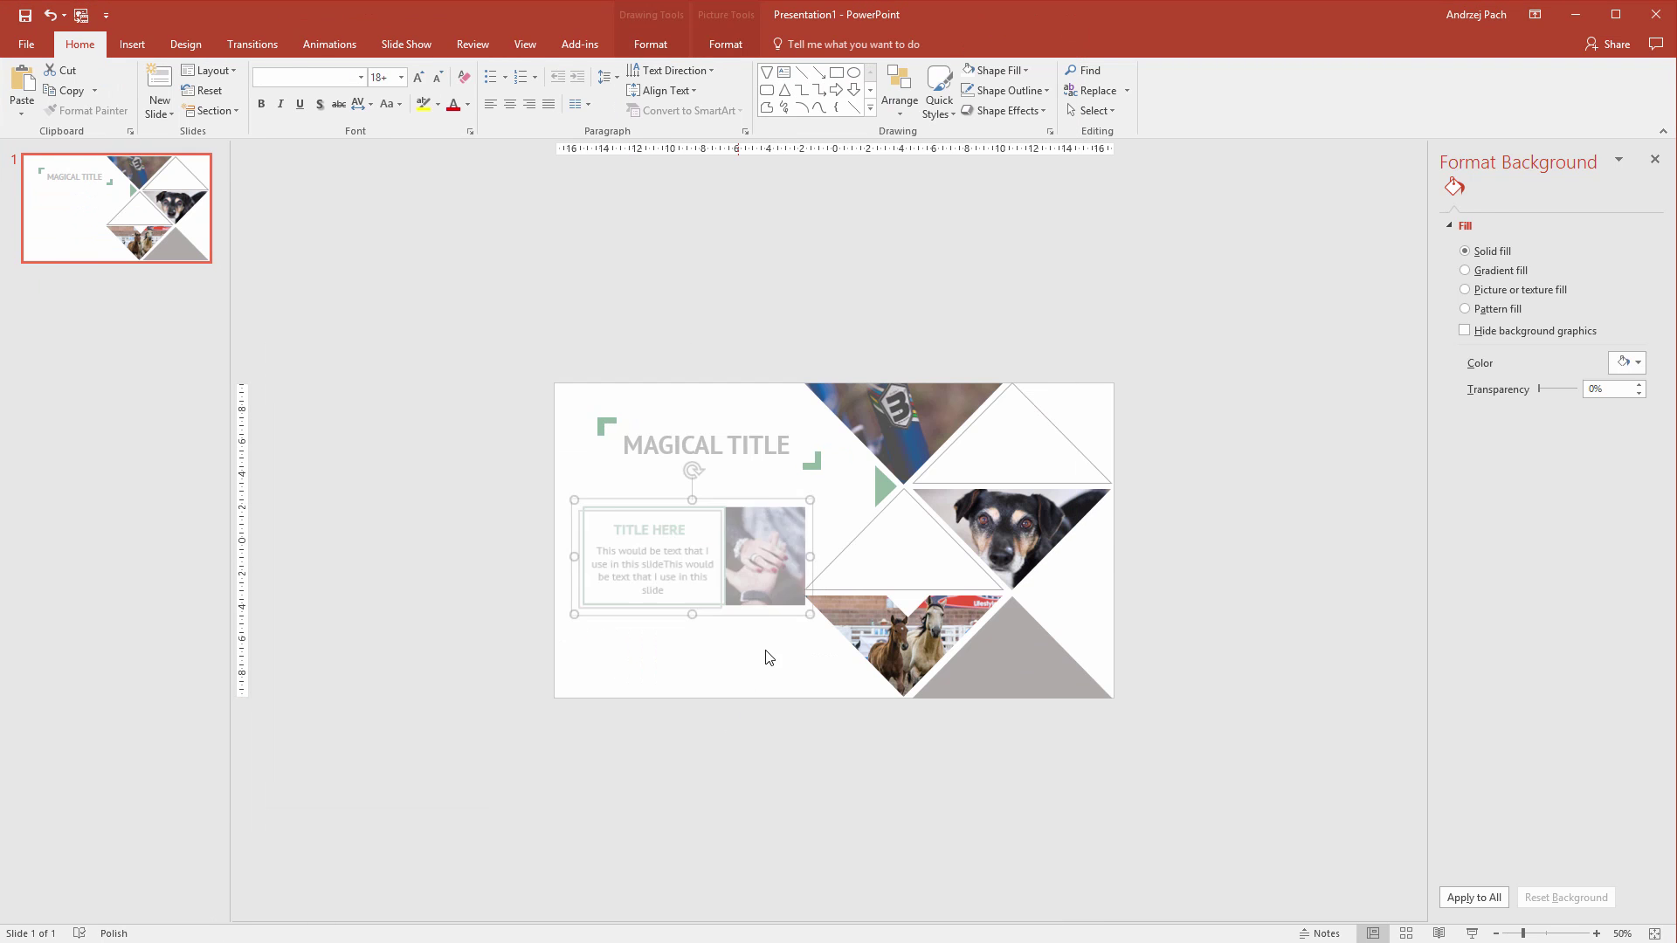
Step: Delete the hand photo and frame, keeping only the paragraph positioned below the title
left_click(756, 590)
key("Delete")
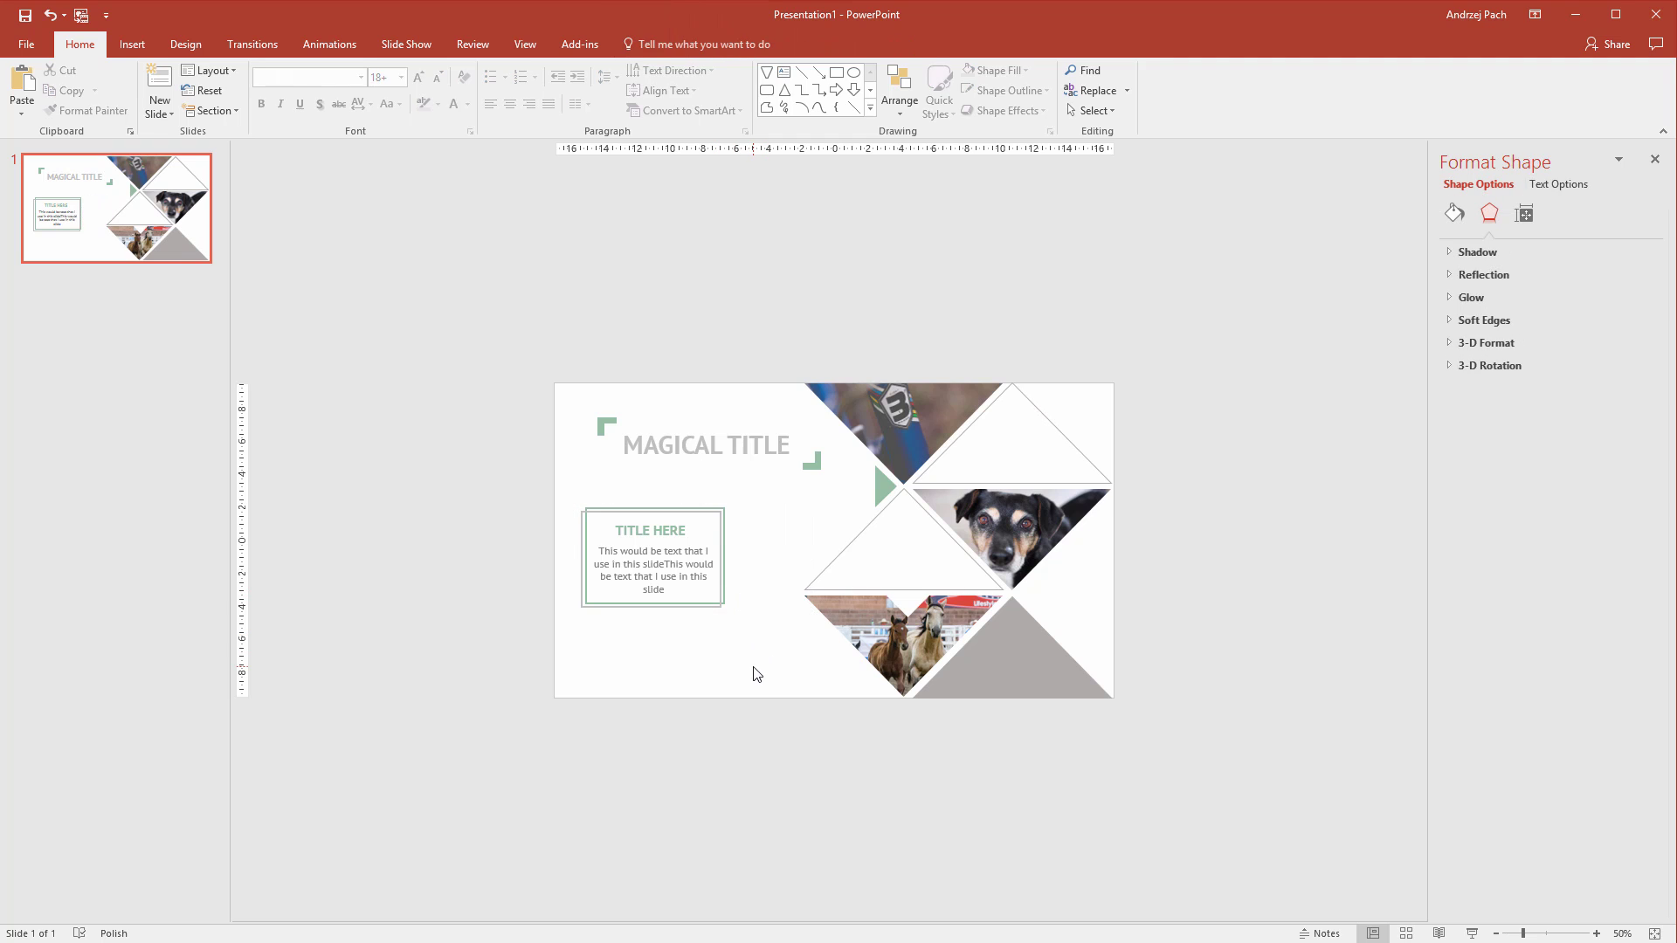
left_click_drag(713, 610, 723, 659)
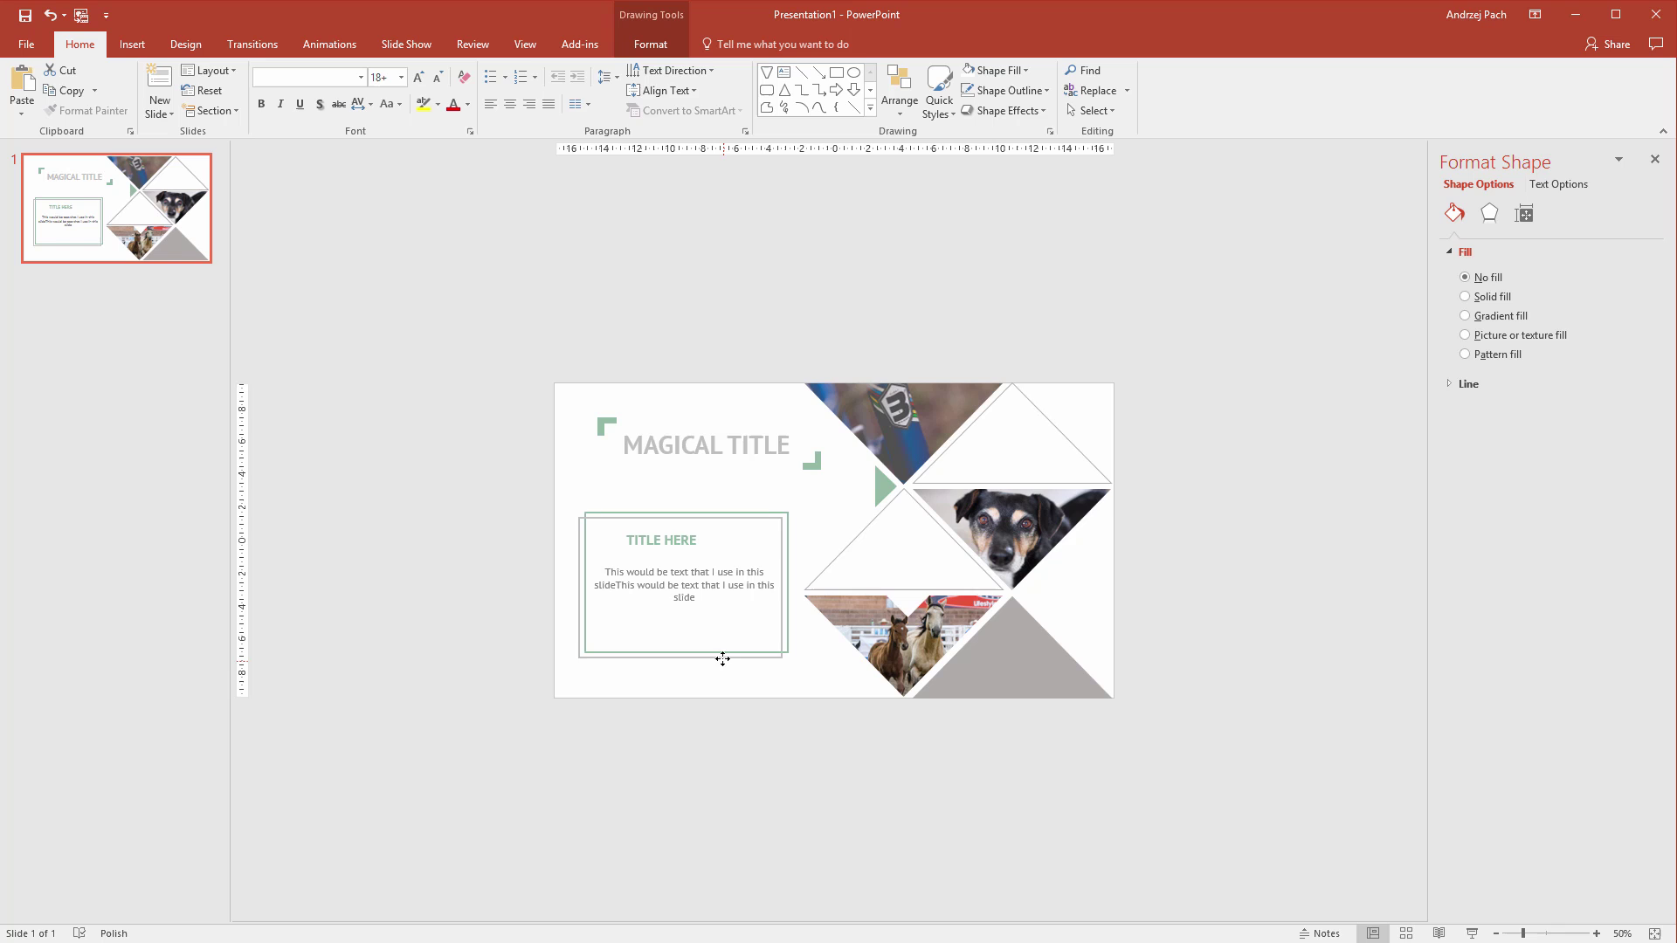
left_click(722, 772)
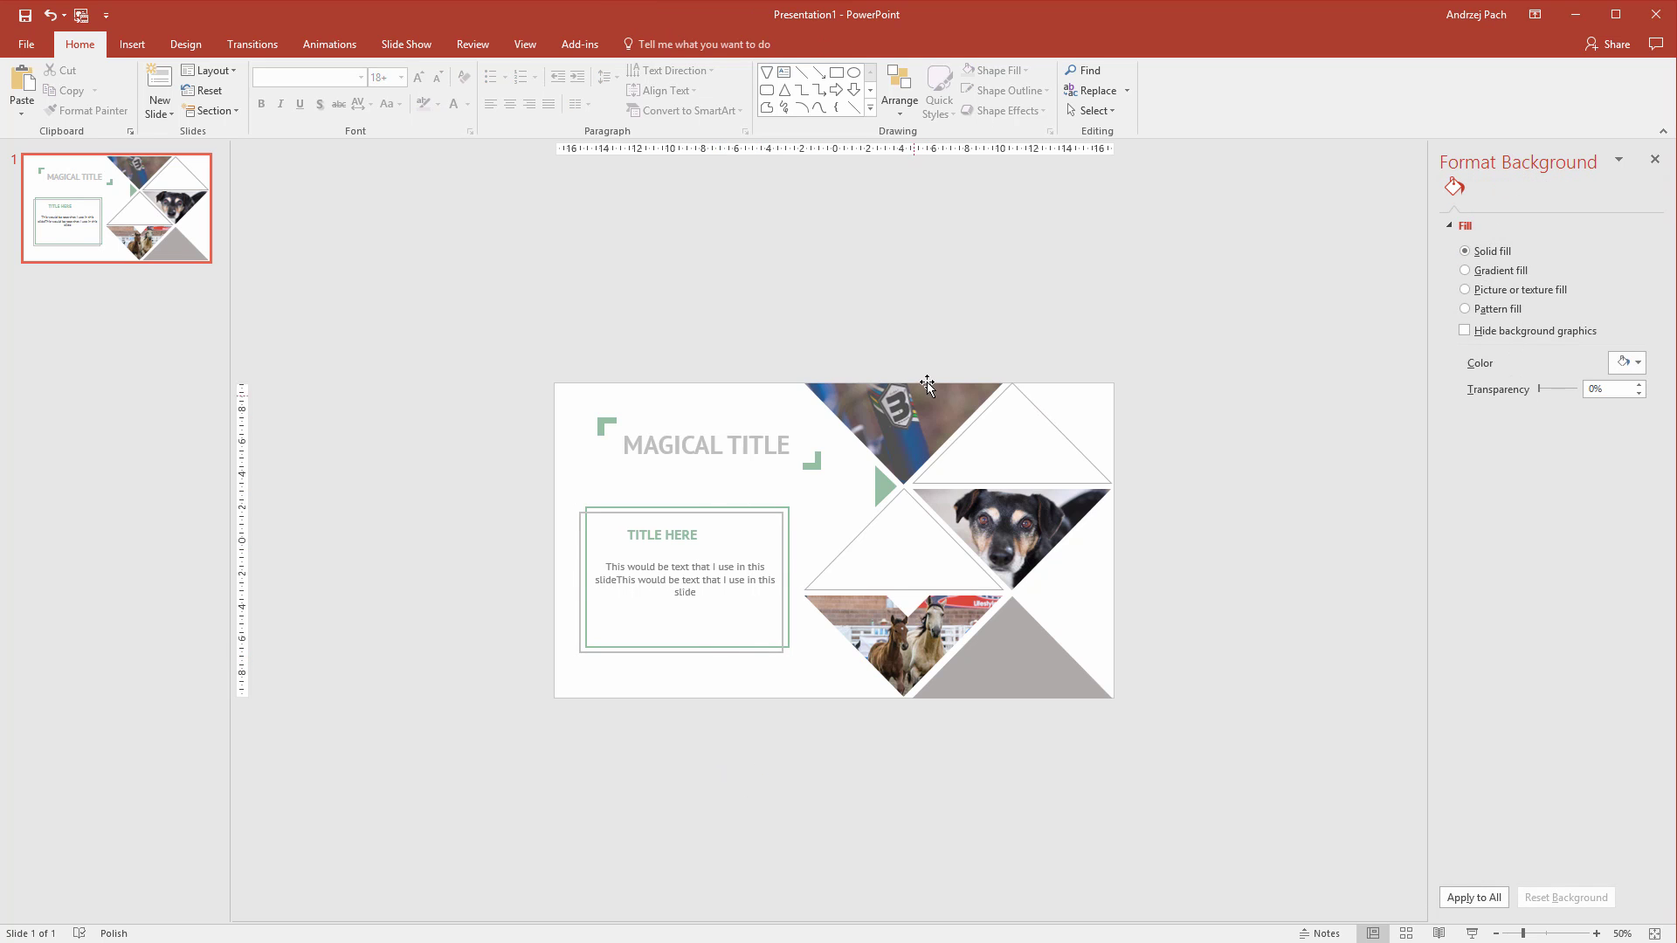
left_click(782, 645)
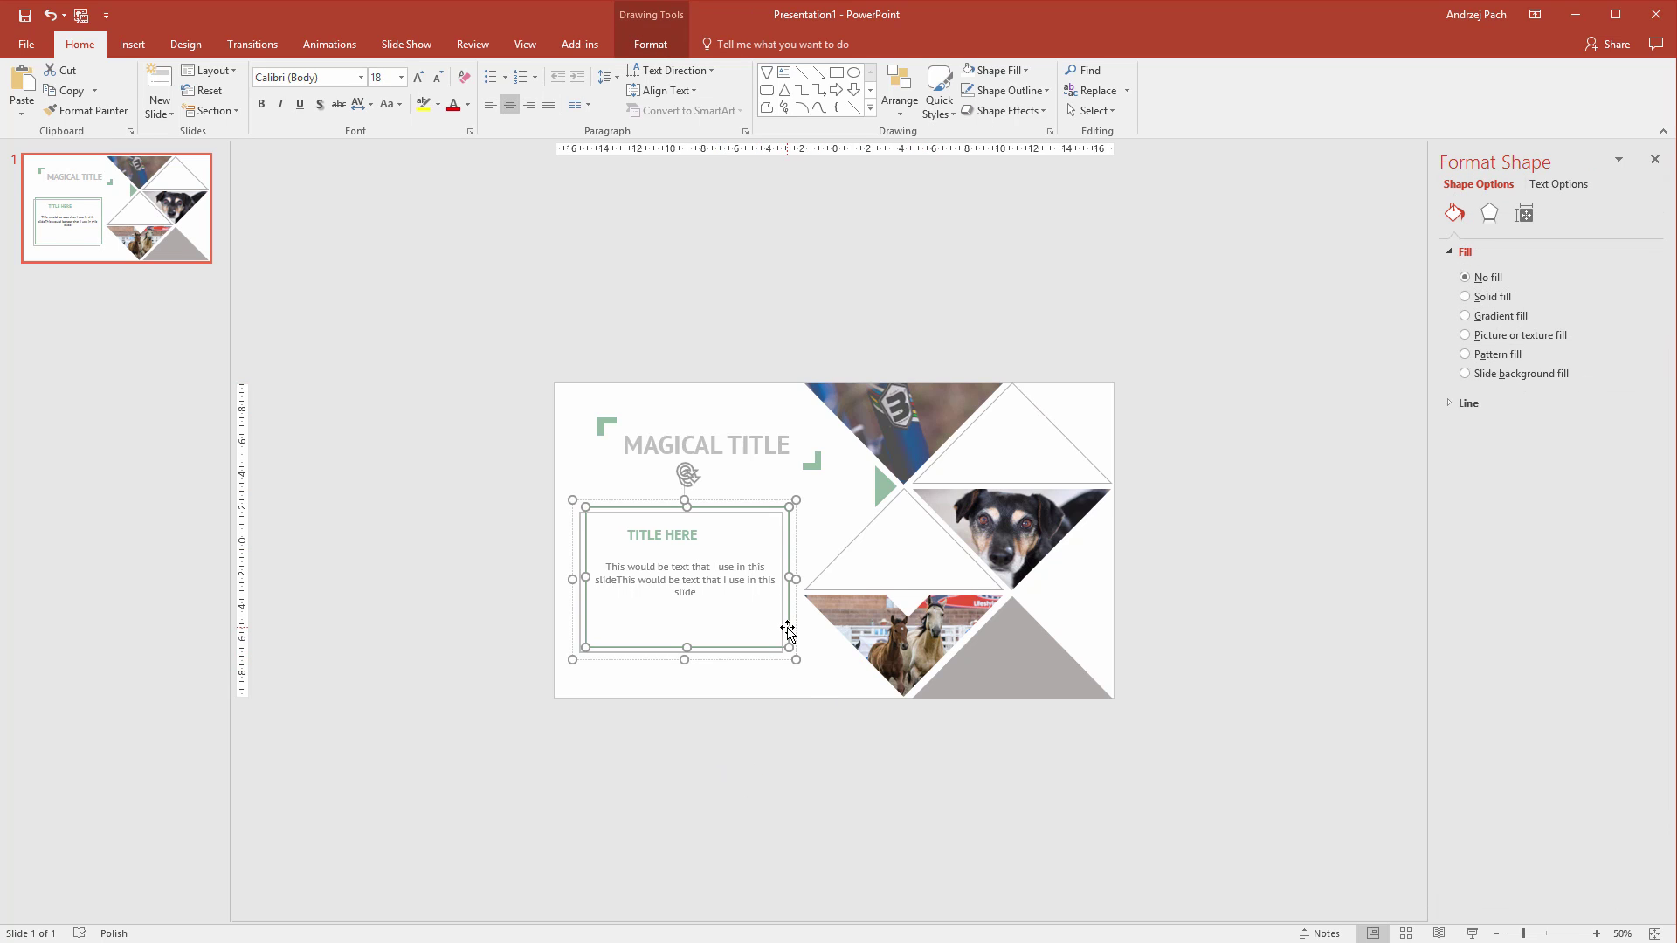
key("Delete")
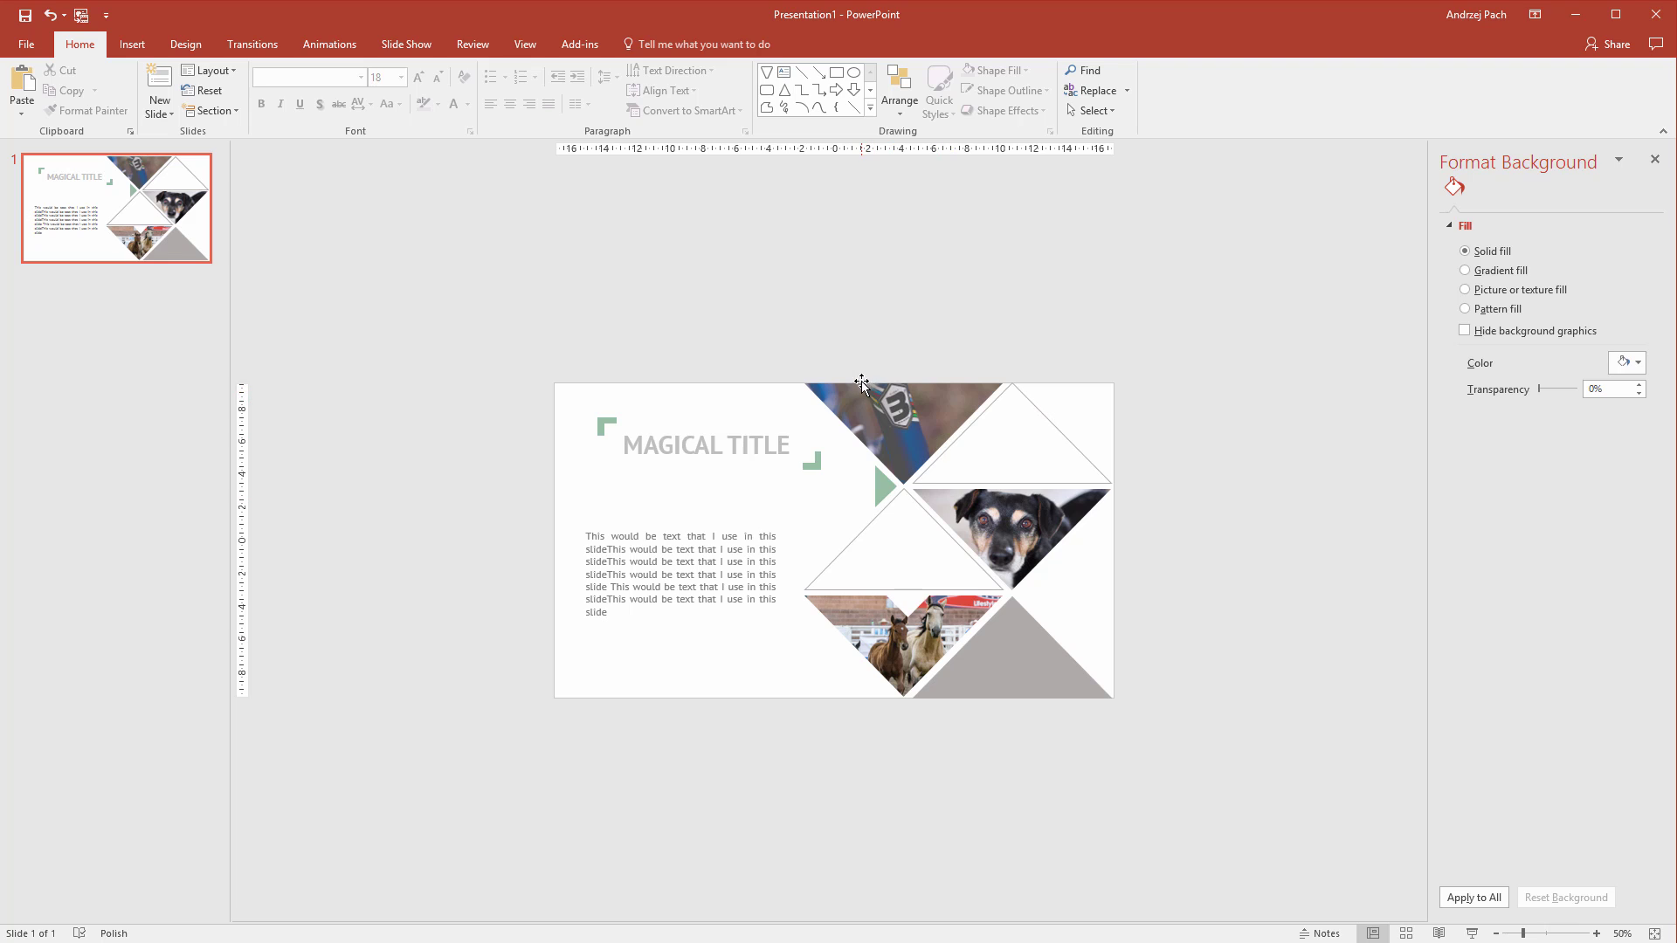